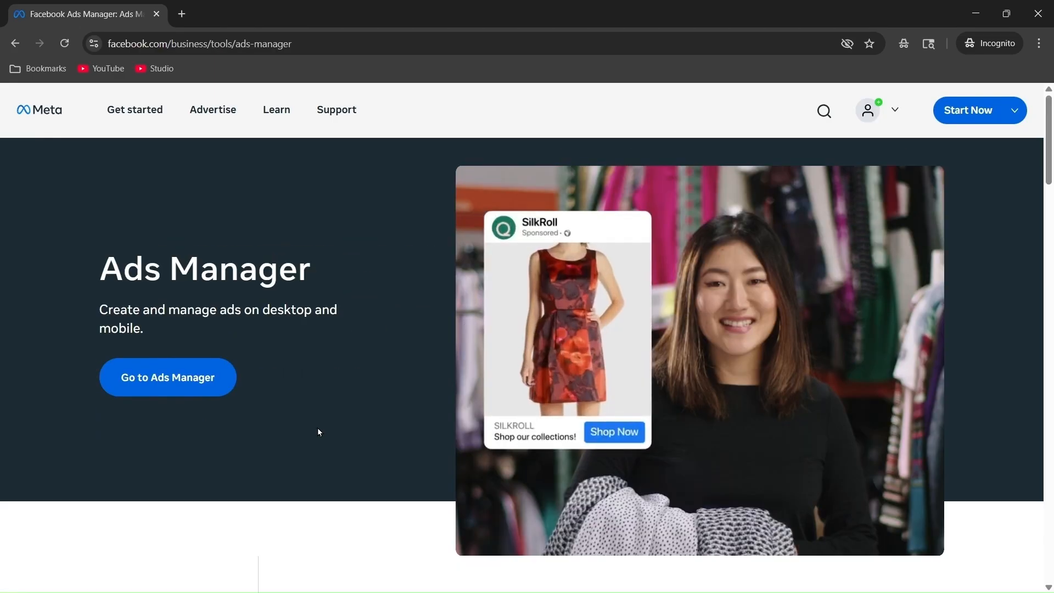
scroll(317, 430, down, 6)
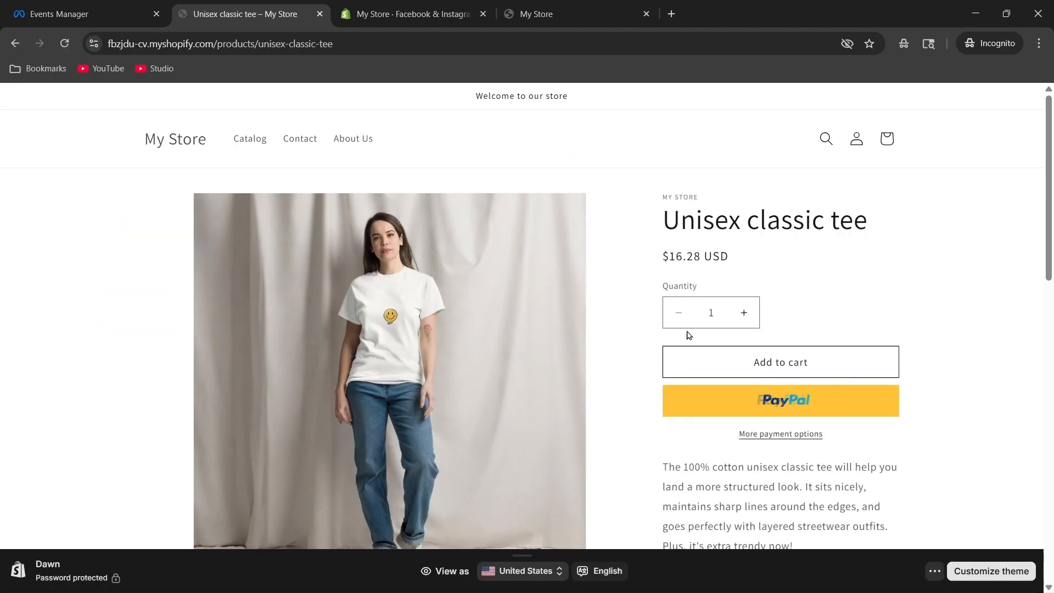
Step: Add the Unisex classic tee to the store cart and proceed to checkout
click(709, 356)
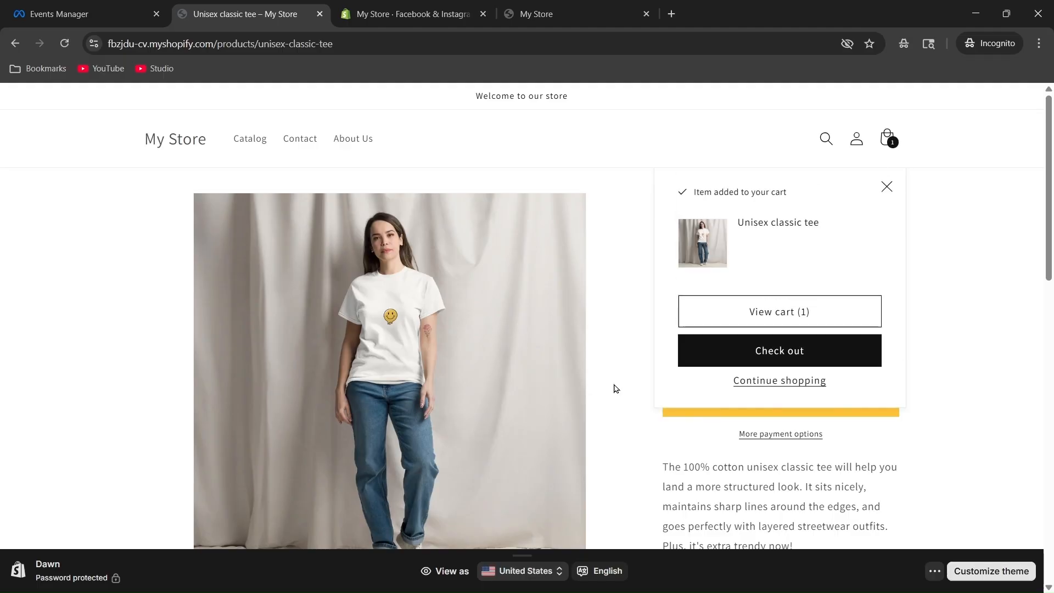
click(739, 350)
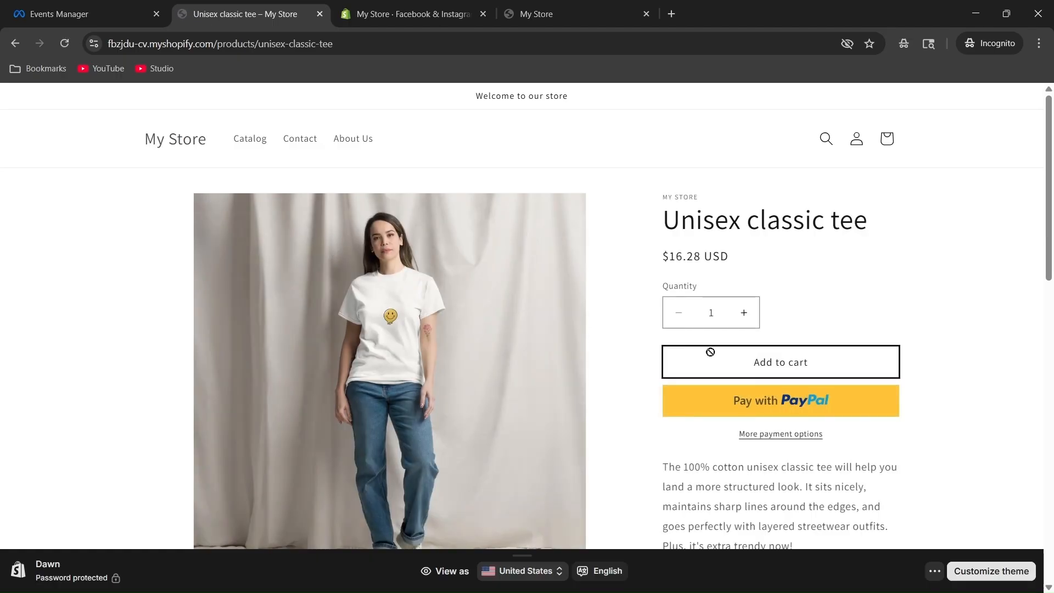
click(708, 353)
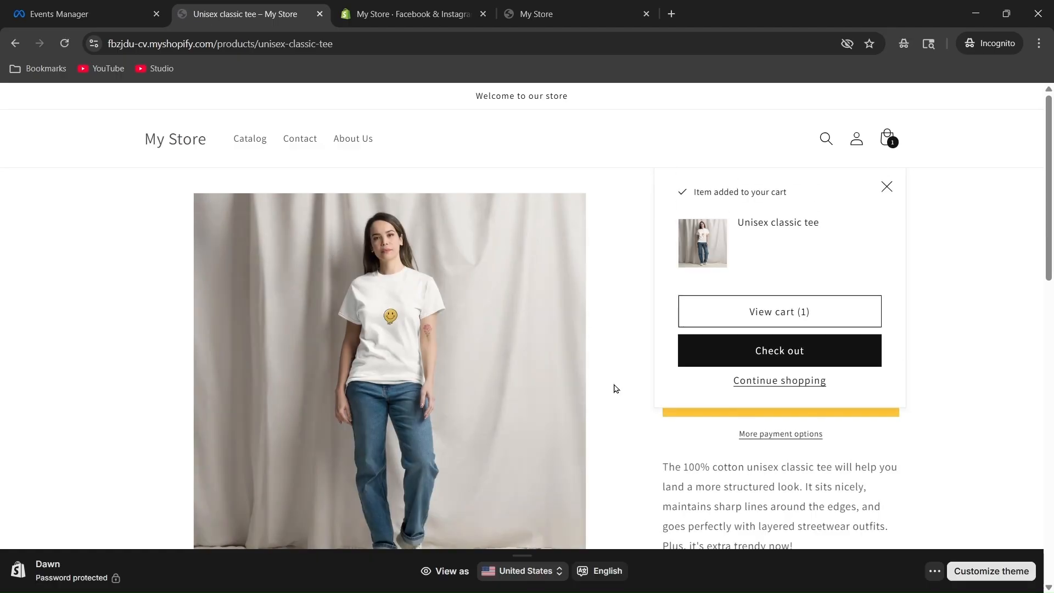
click(741, 352)
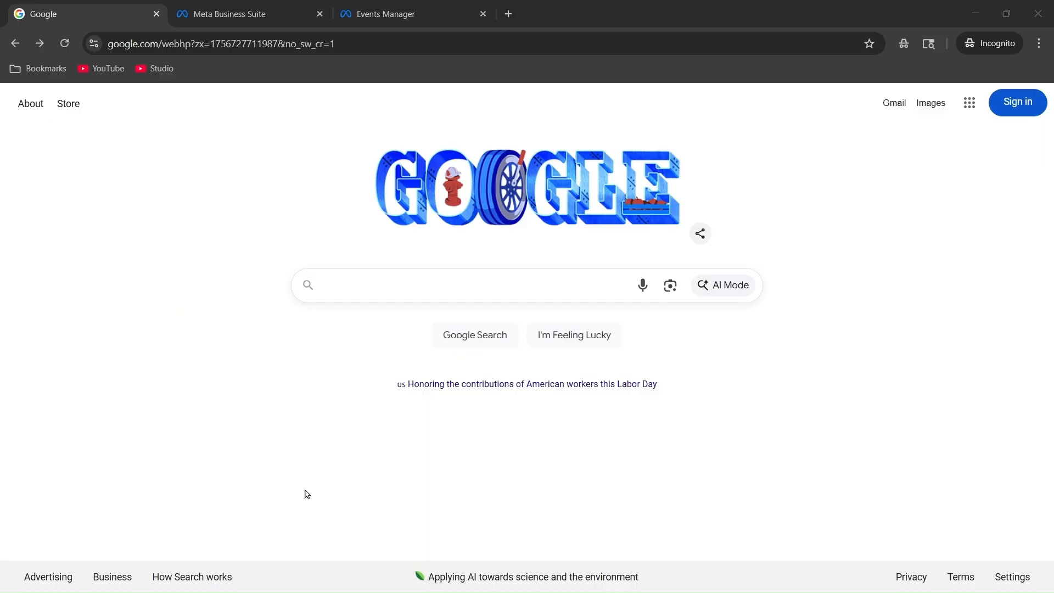
Step: Search Google for "facebook events manager" and open the Facebook Events Manager result
click(398, 281)
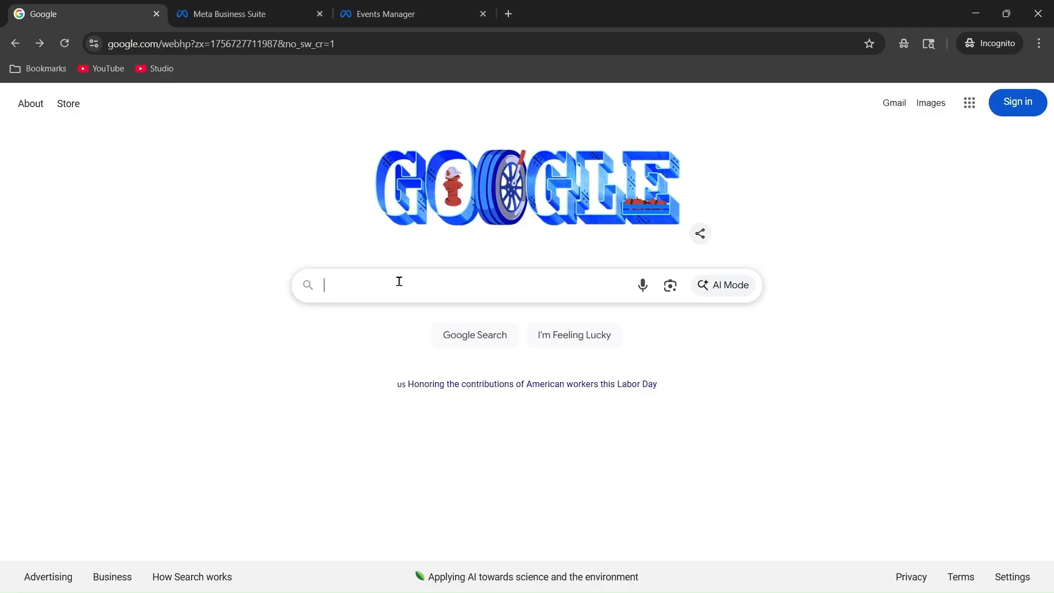
text(facebook events manager)
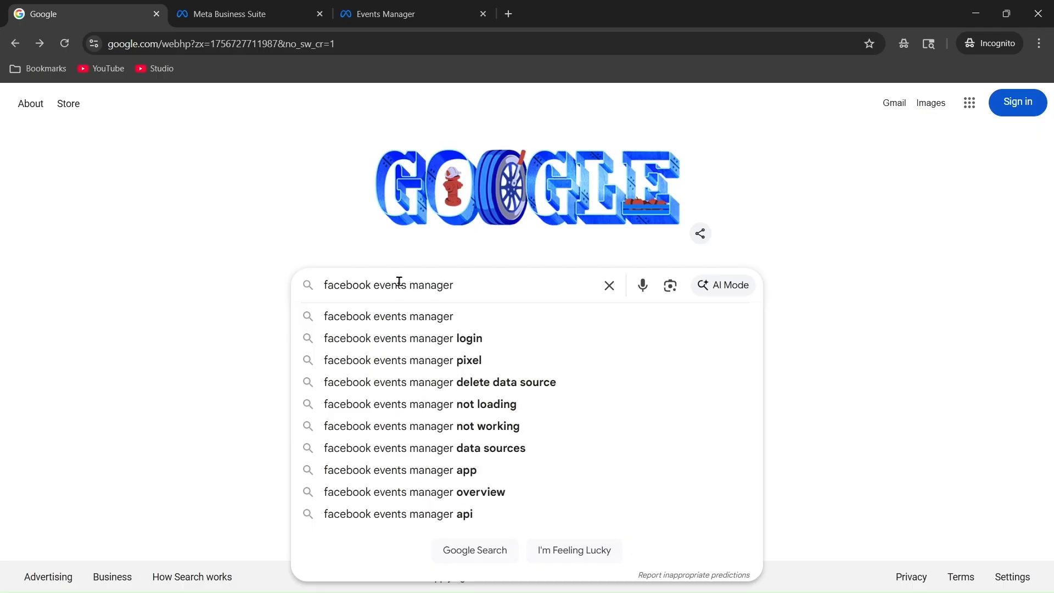
key(Return)
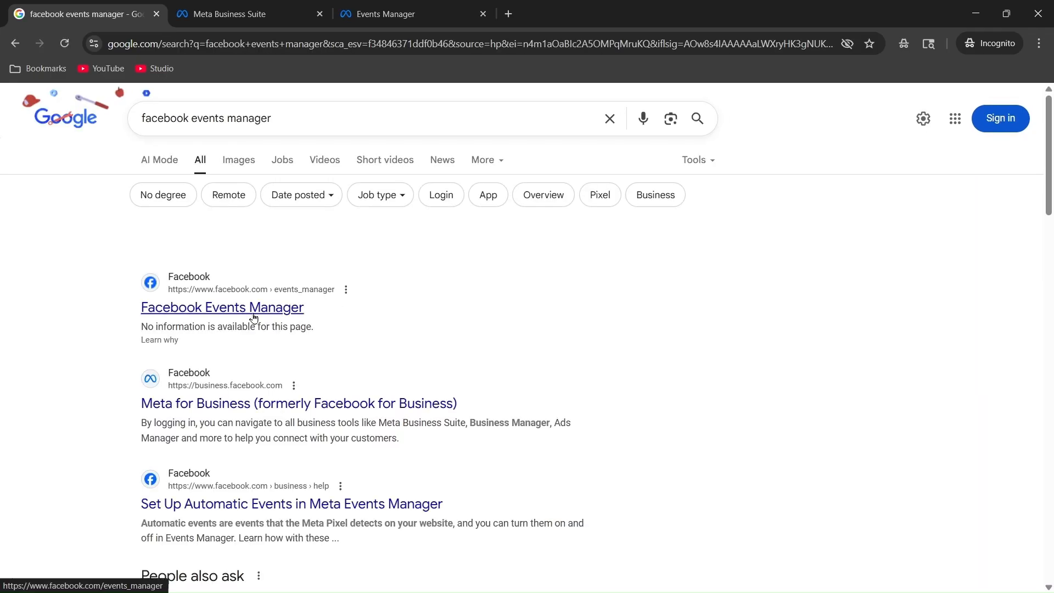
click(253, 317)
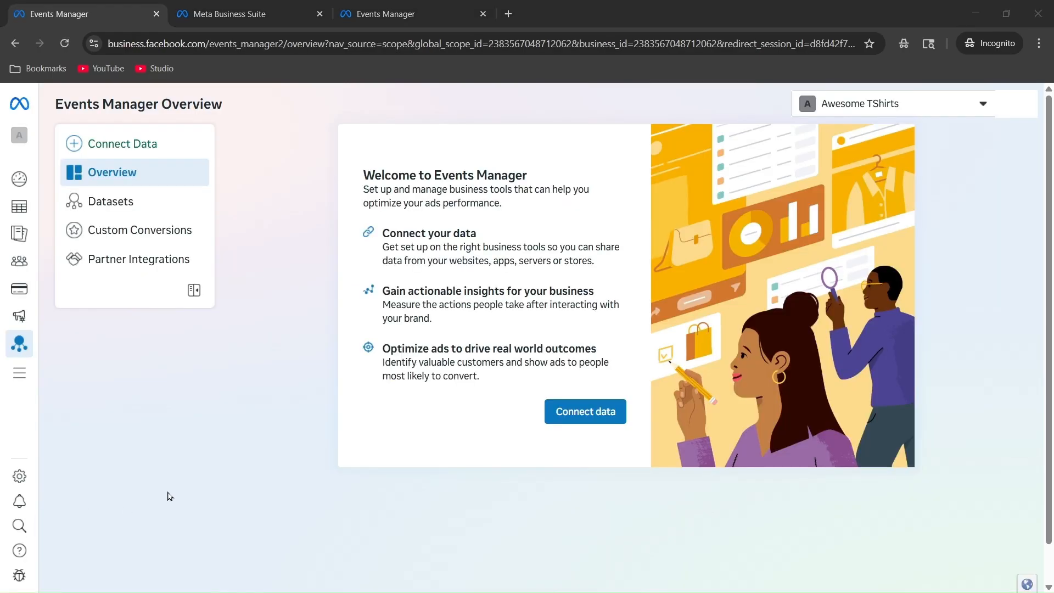
Step: Start connecting a new data source and choose Web as its type
click(585, 407)
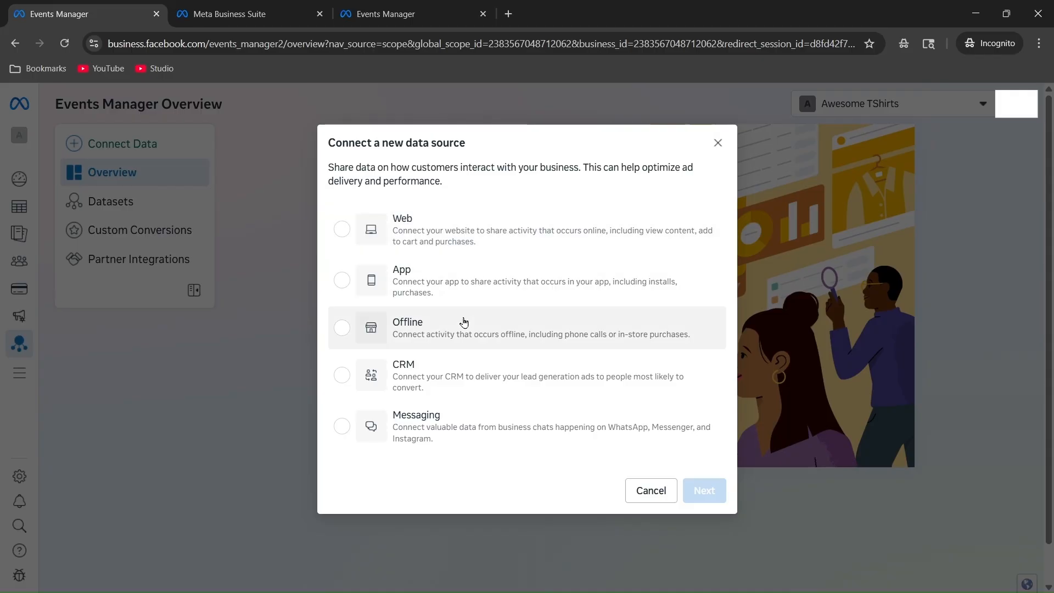
click(487, 230)
click(702, 488)
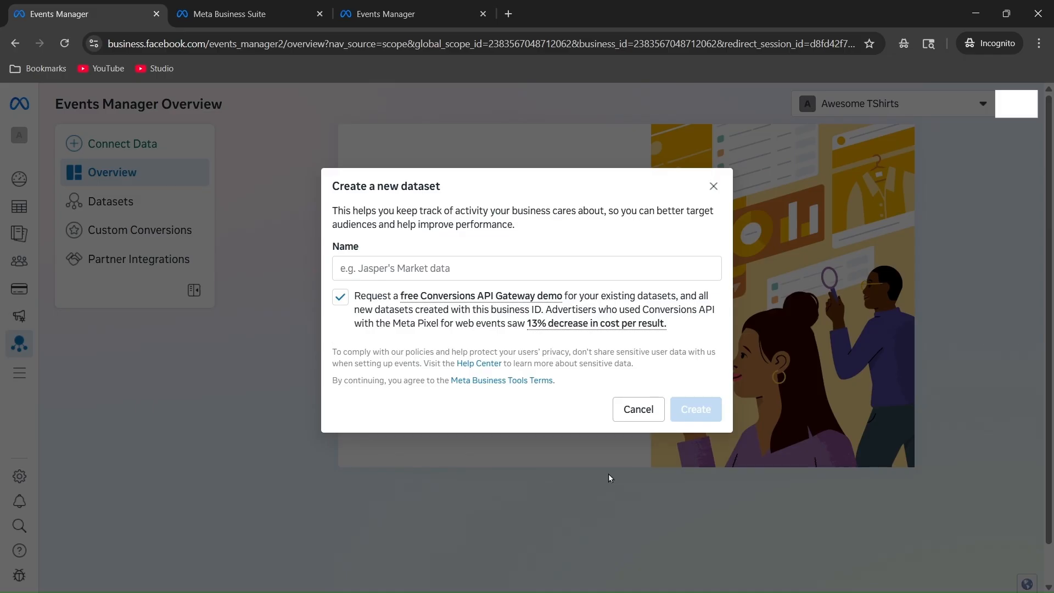
Step: Create a dataset named "Awesome Tshirts Shopify" without requesting the free Conversions API Gateway demo
click(339, 297)
click(367, 359)
click(401, 270)
text(Awesome Tshirts Shopify)
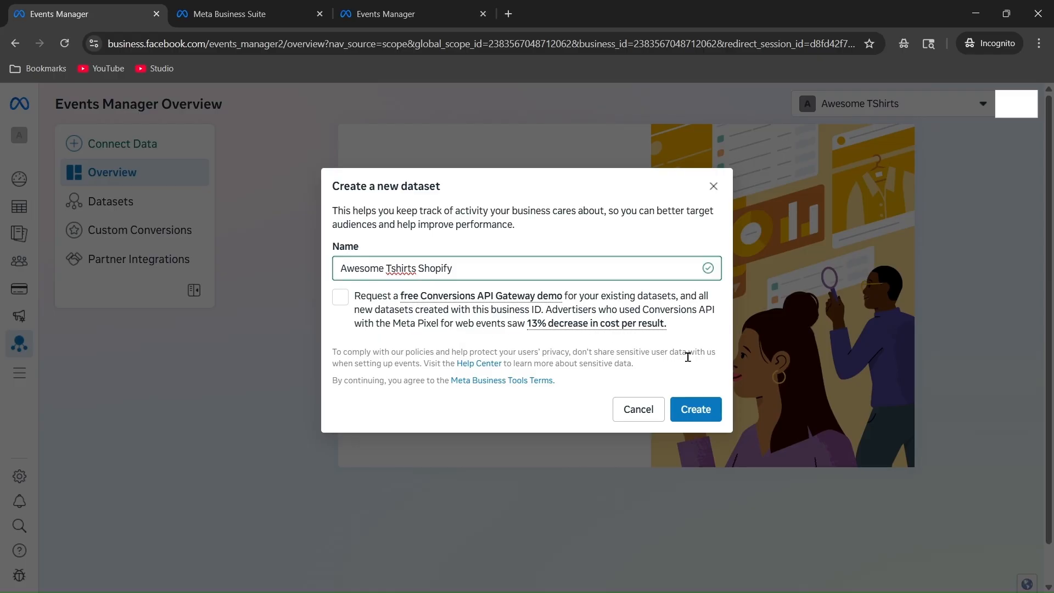
click(698, 409)
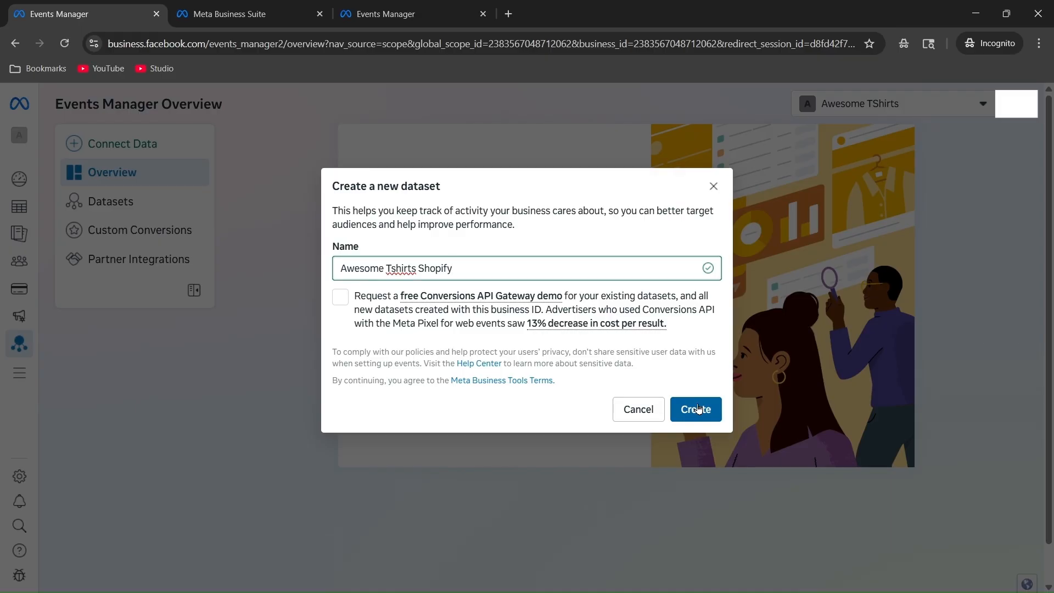
click(698, 409)
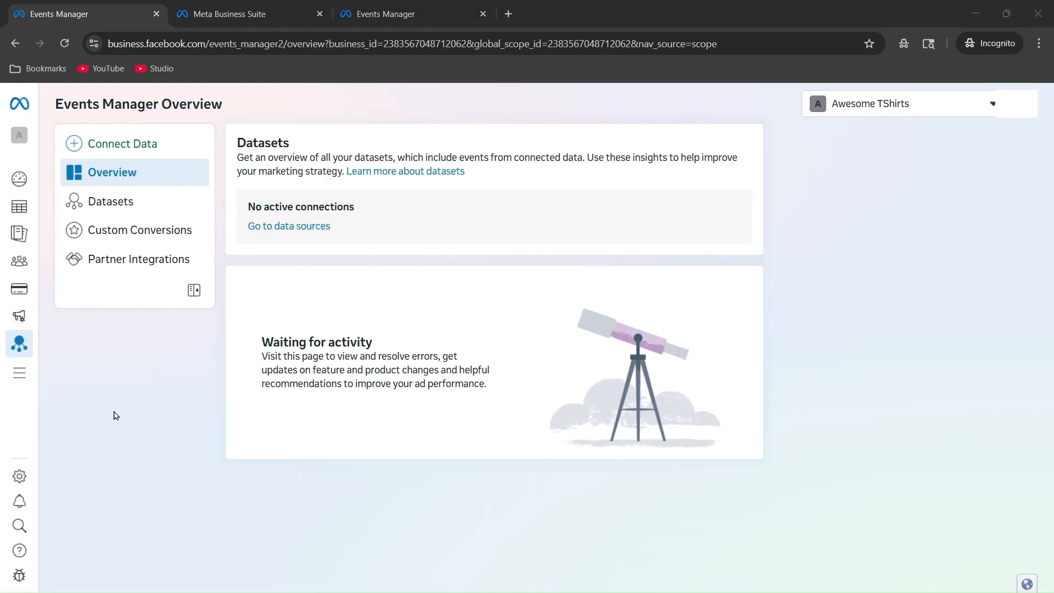
Step: Open the Shopify partner integration and begin the account connection with the Awesome Tshirts Shopify dataset
click(132, 260)
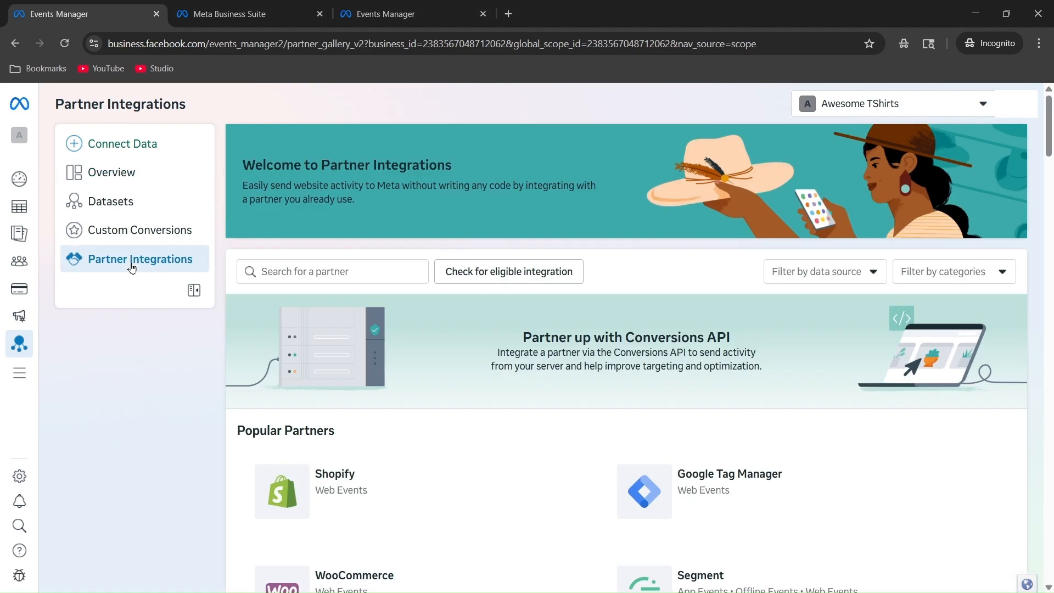
scroll(299, 228, down, 1)
scroll(299, 228, down, 2)
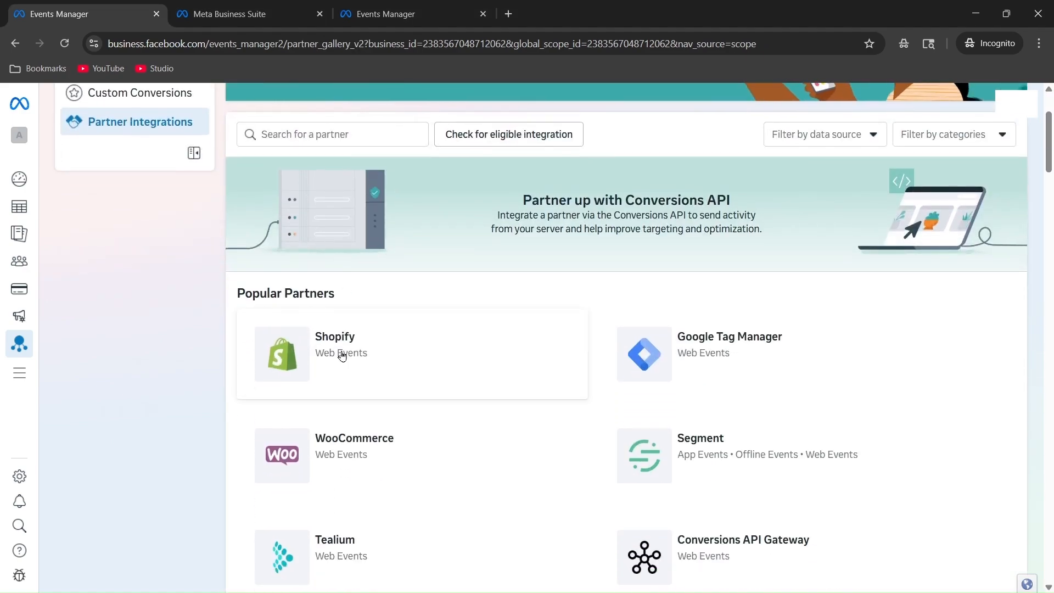
scroll(341, 355, down, 1)
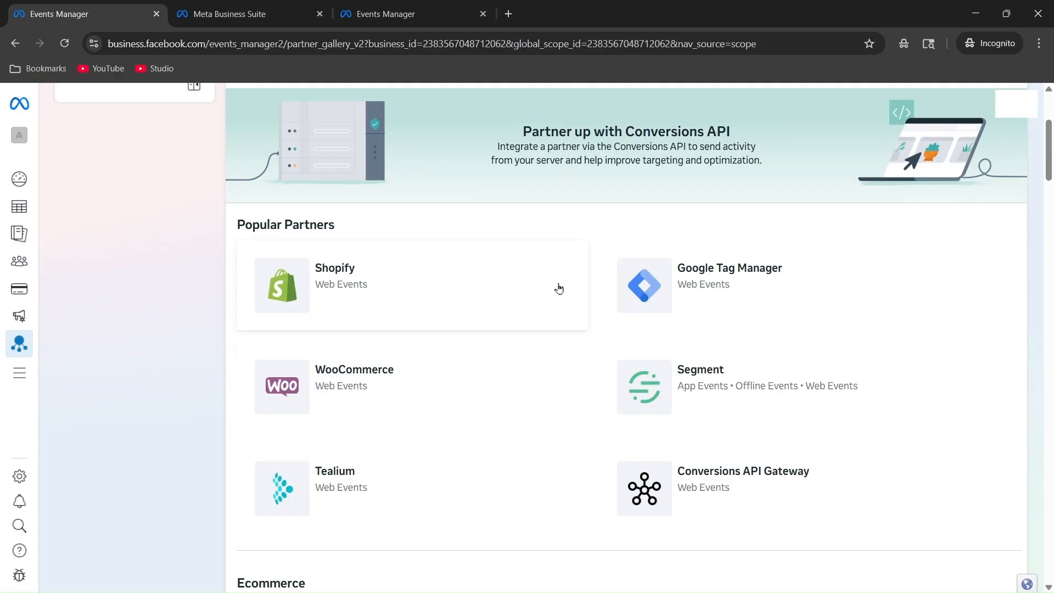
click(349, 277)
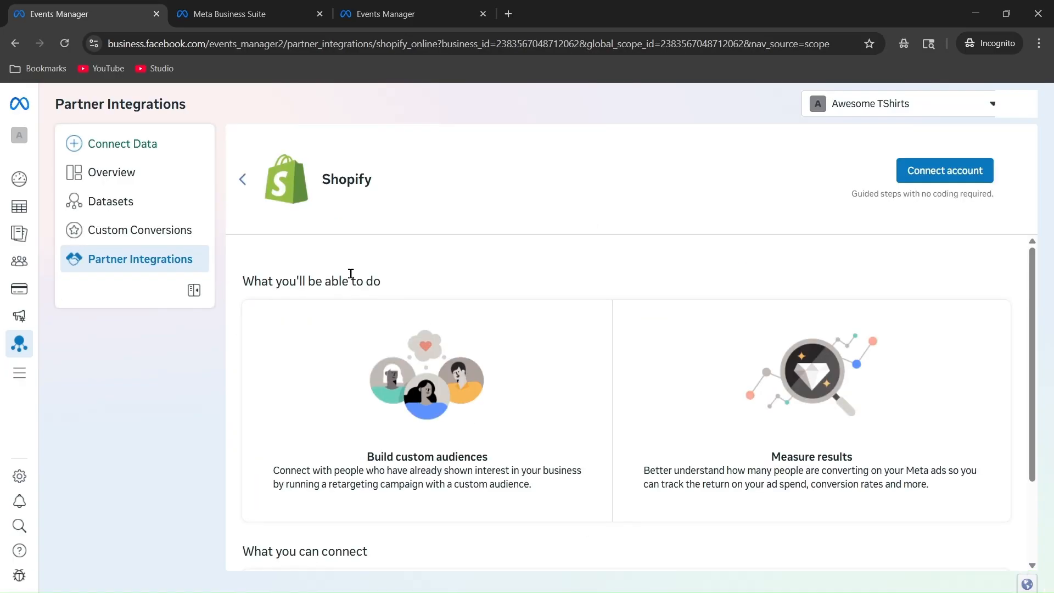
click(910, 168)
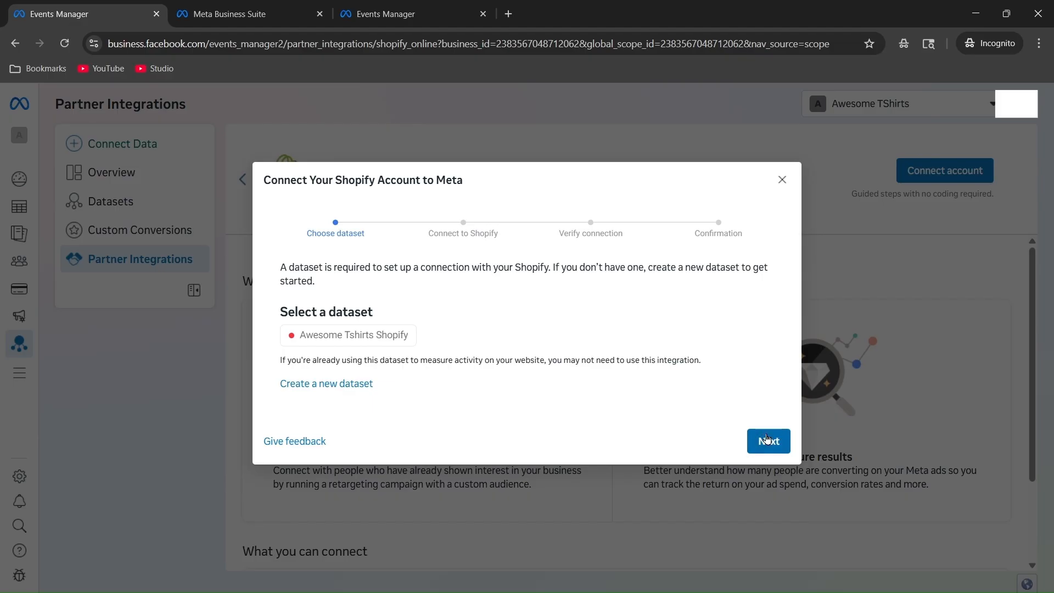
click(764, 439)
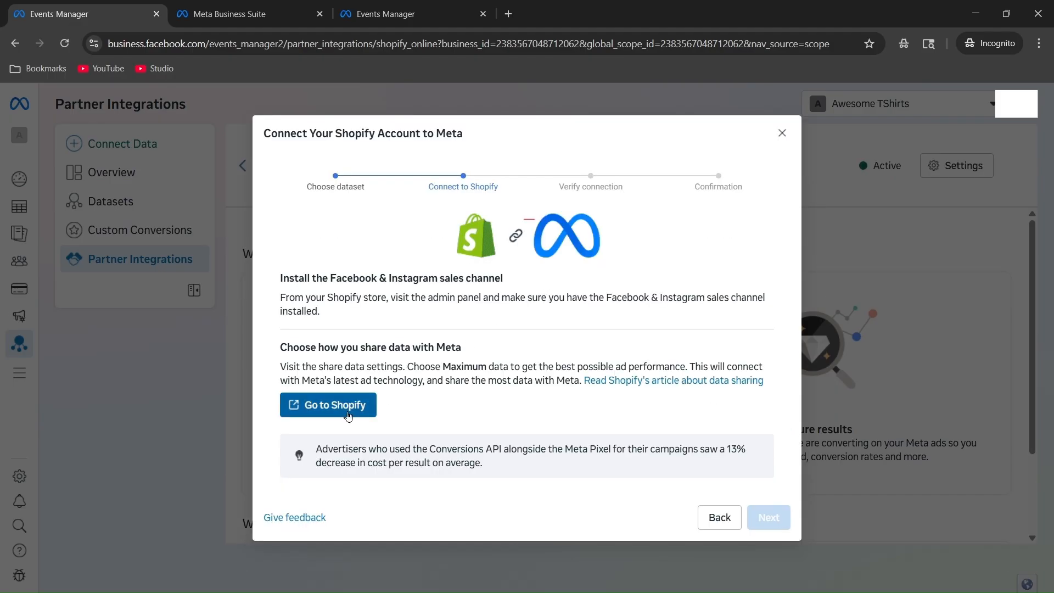
Step: Continue to Shopify, choose My Store and install the Facebook & Instagram app
click(347, 415)
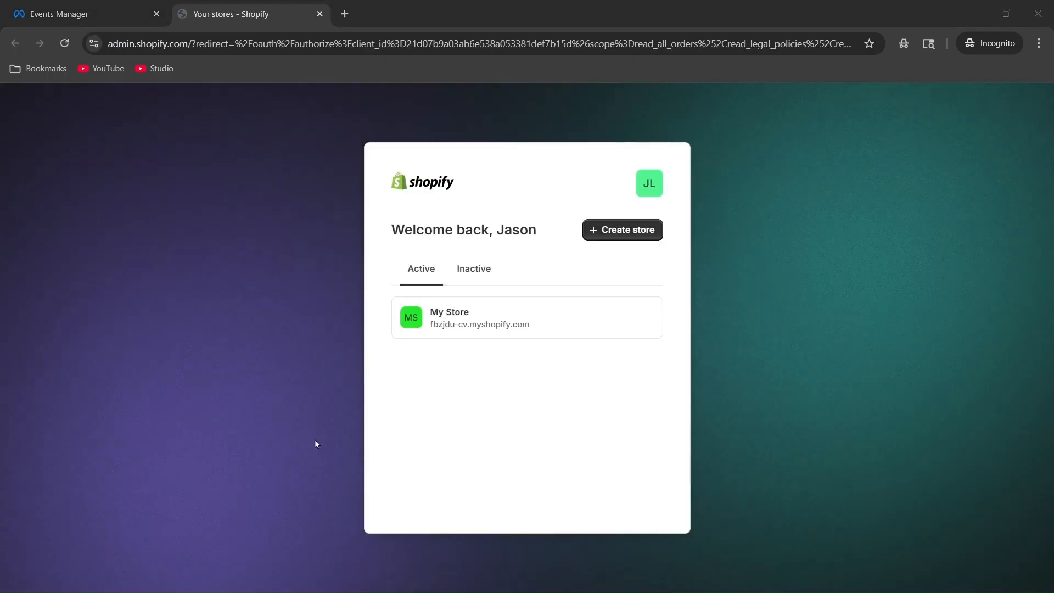
click(508, 325)
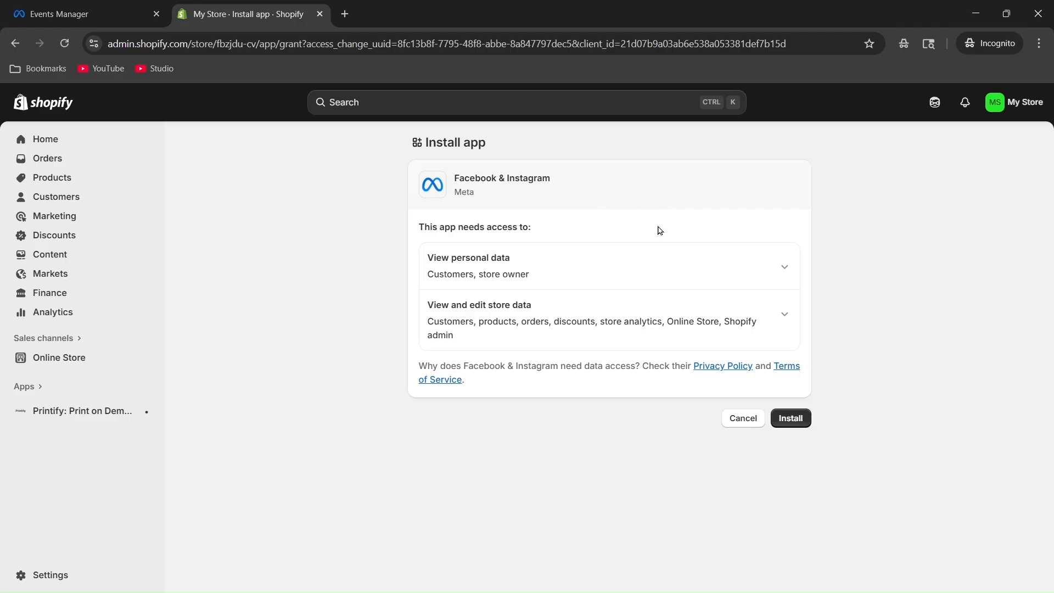
click(790, 419)
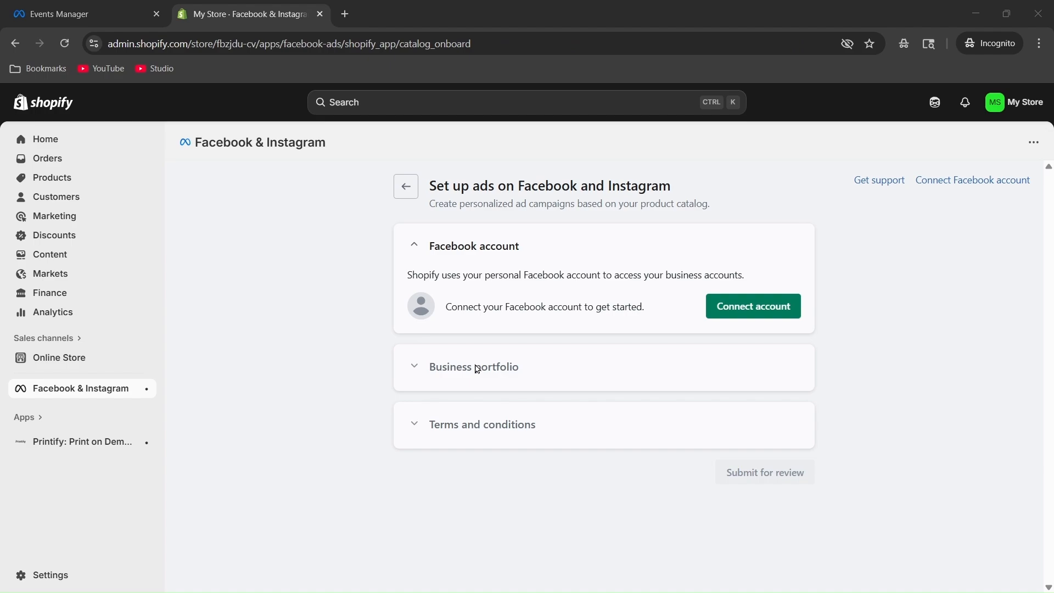
Step: Connect the Facebook account to Shopify and connect the Awesome TShirts business portfolio
click(763, 299)
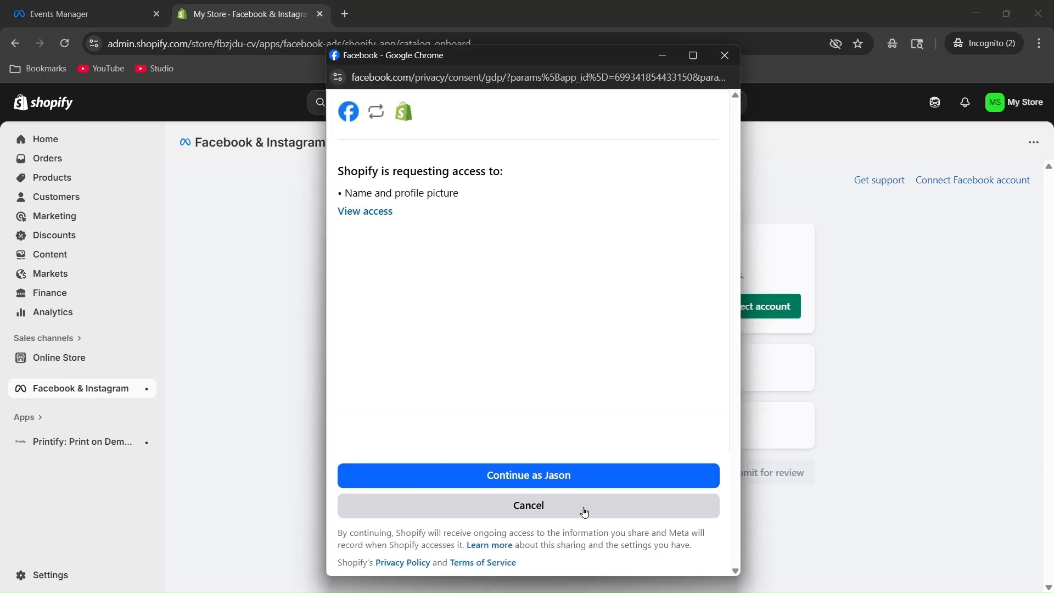
click(556, 470)
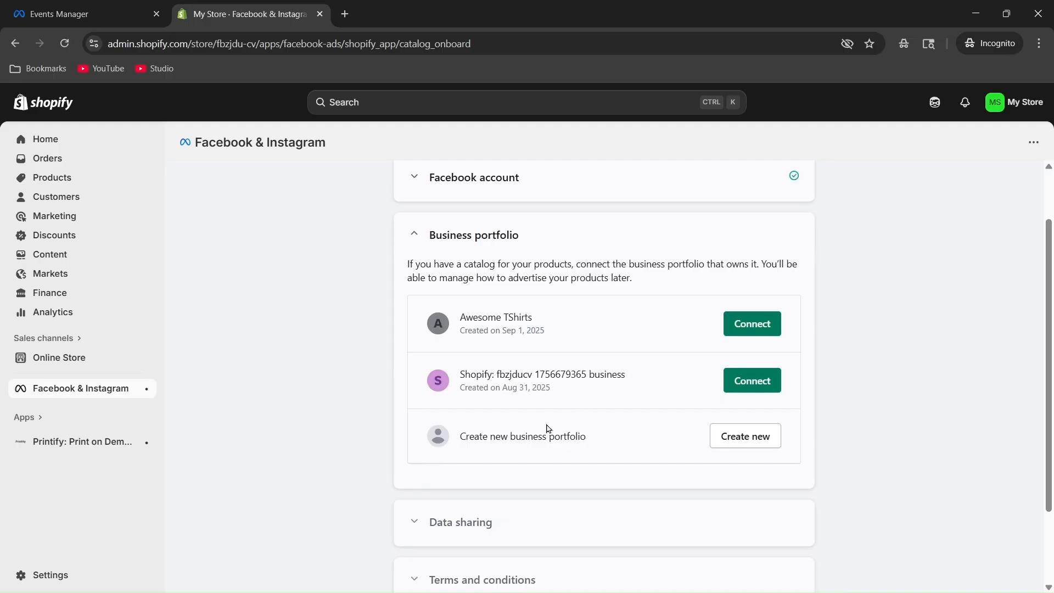
click(735, 325)
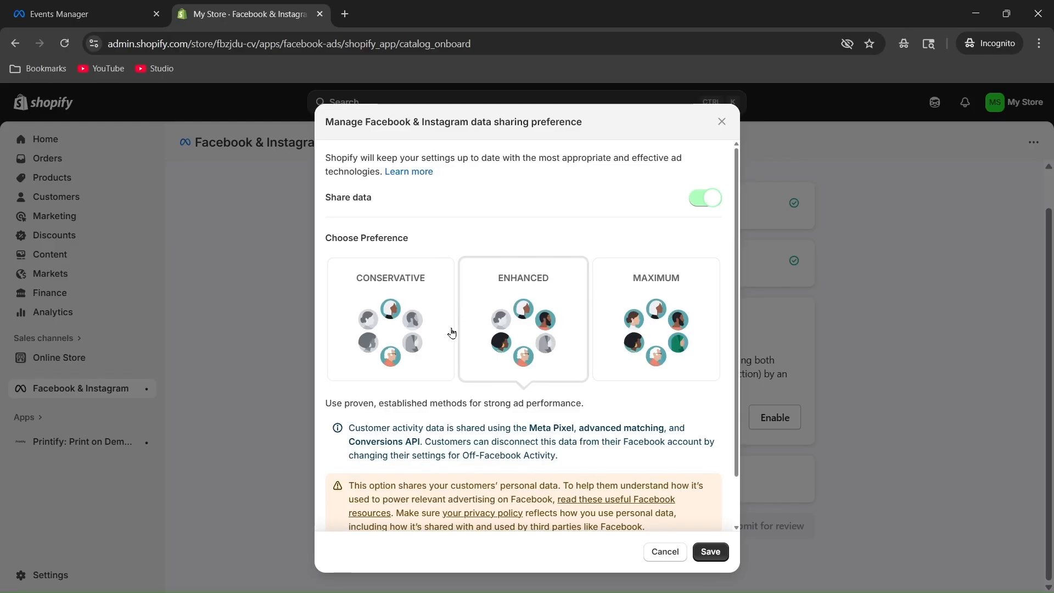
Step: Set the Facebook & Instagram data sharing preference to Maximum, review which customer data it shares, and save it
scroll(522, 318, down, 1)
click(639, 276)
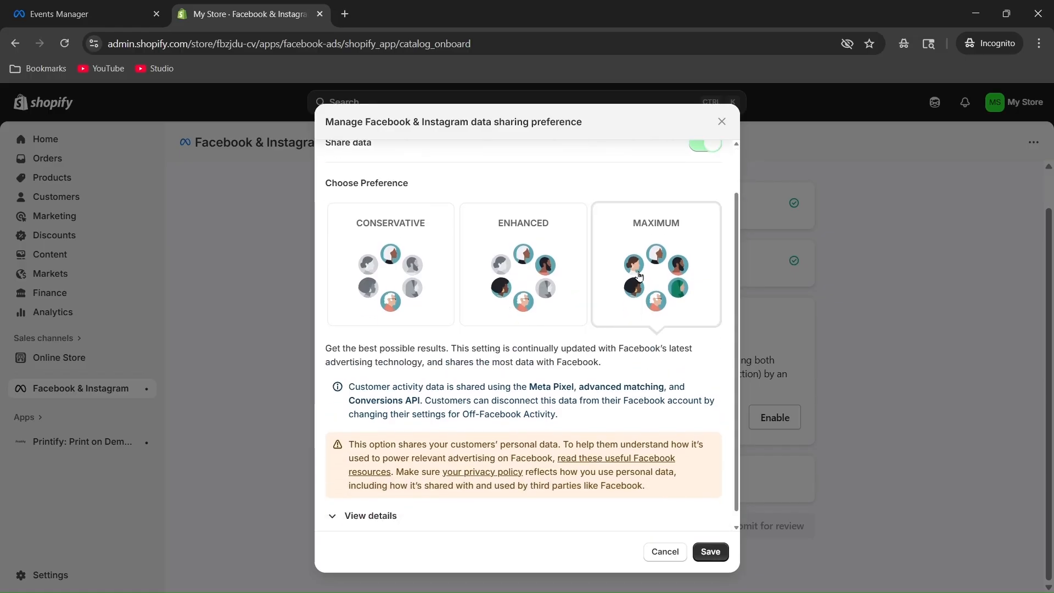
click(368, 510)
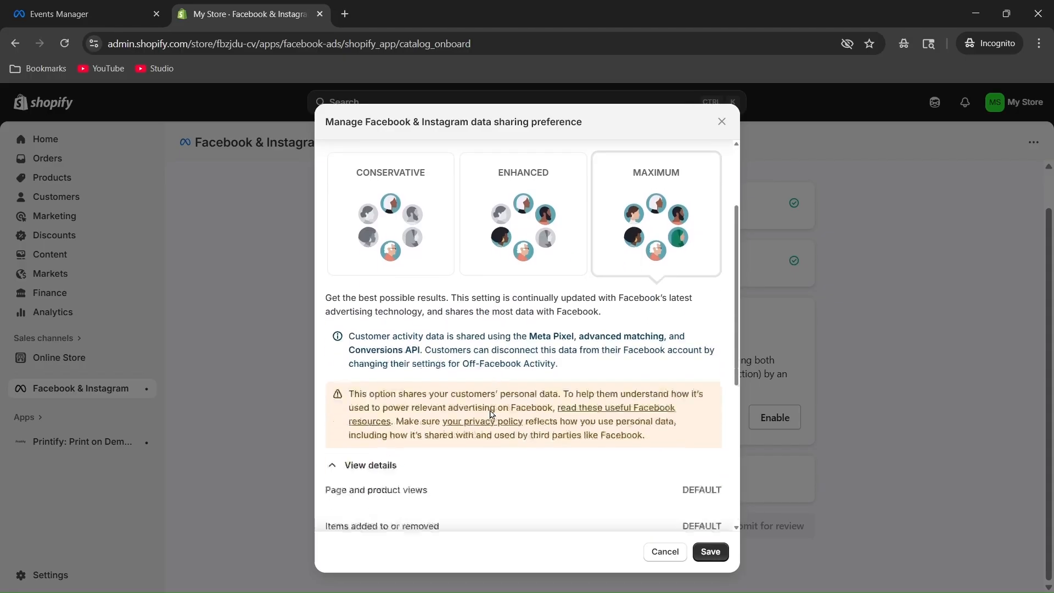
scroll(490, 414, down, 5)
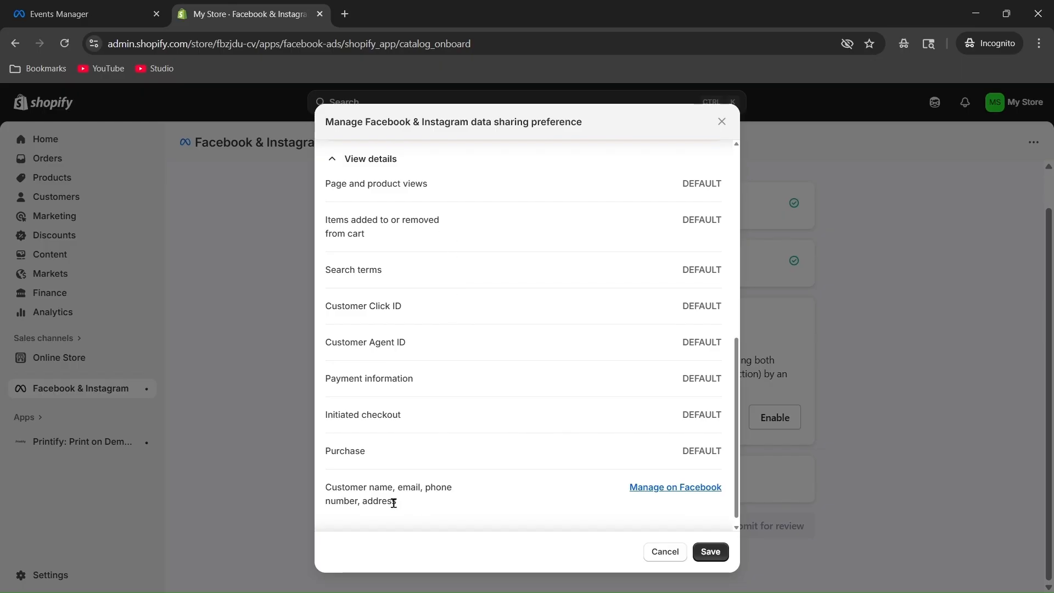
drag(394, 501, 324, 492)
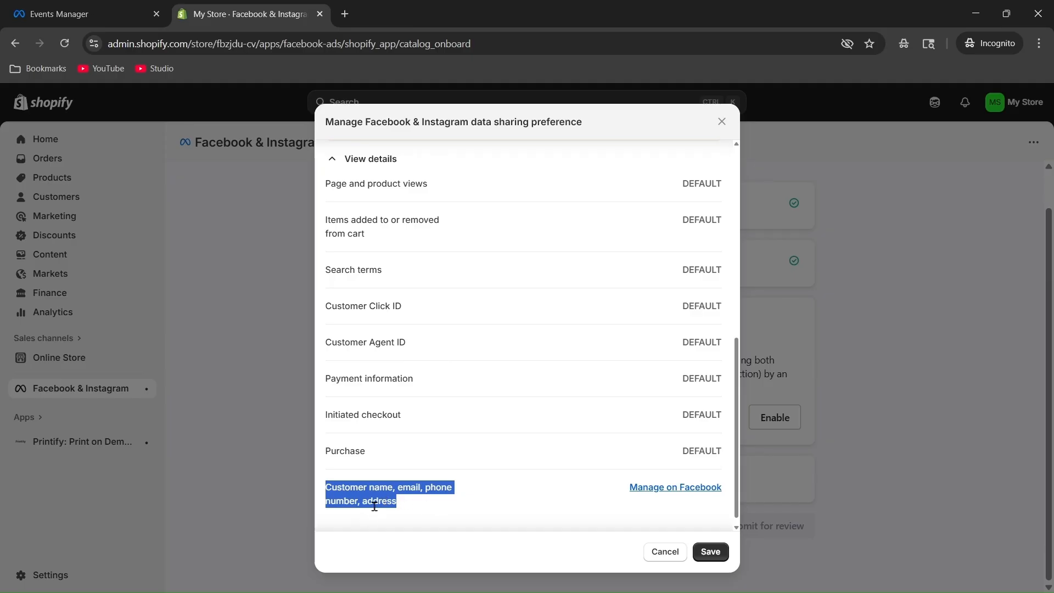
scroll(483, 483, up, 5)
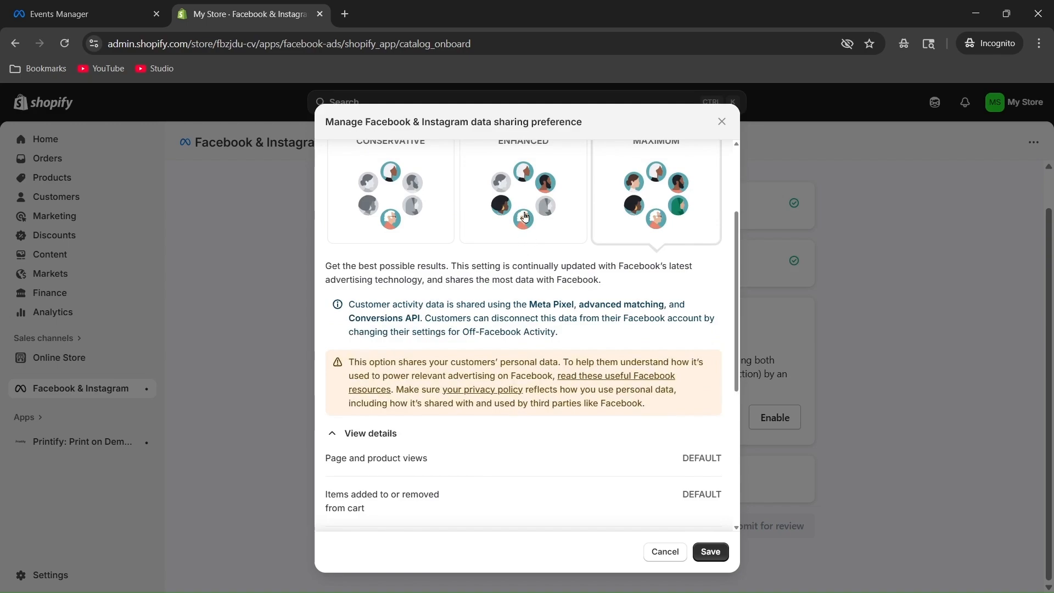
scroll(524, 217, up, 3)
scroll(534, 343, down, 7)
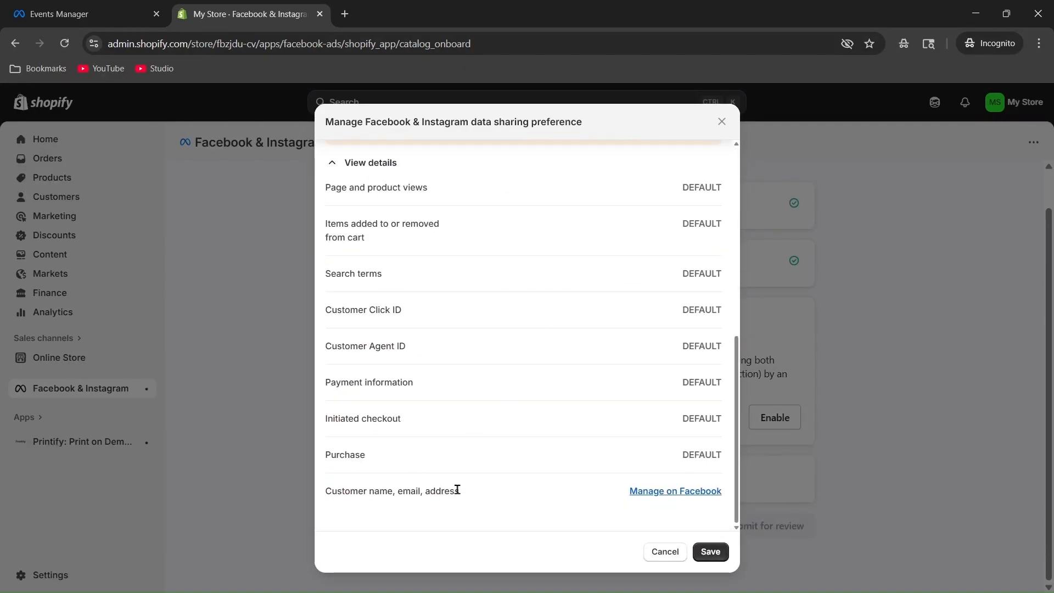
scroll(461, 490, up, 8)
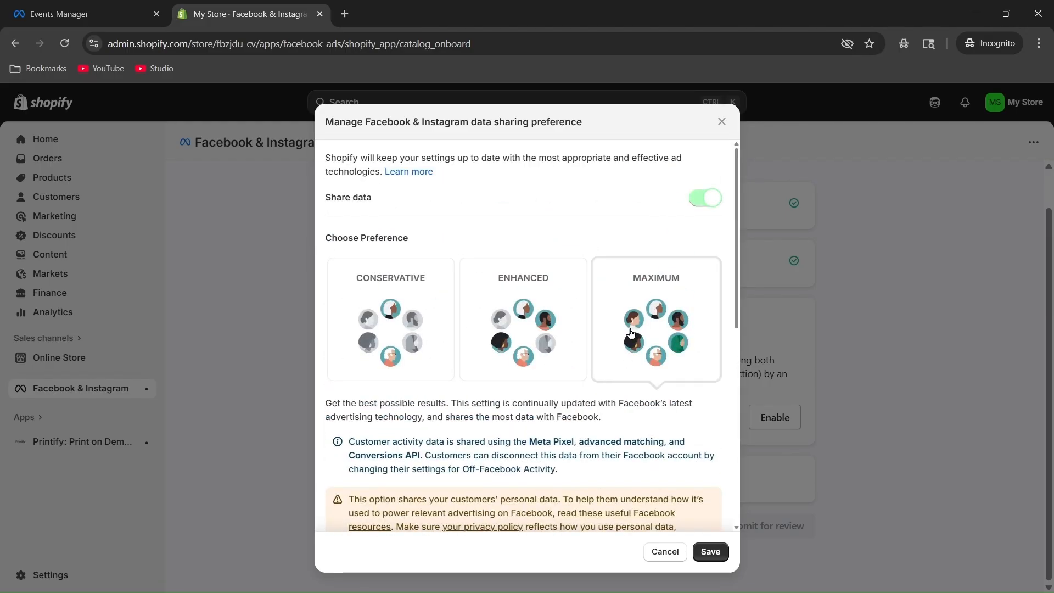
click(710, 551)
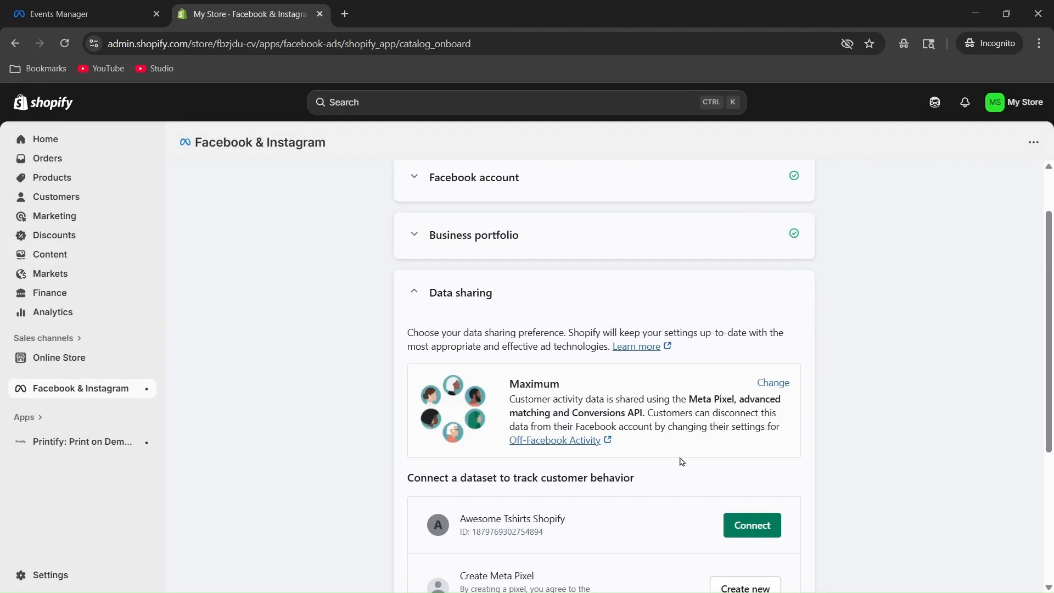
scroll(681, 461, down, 3)
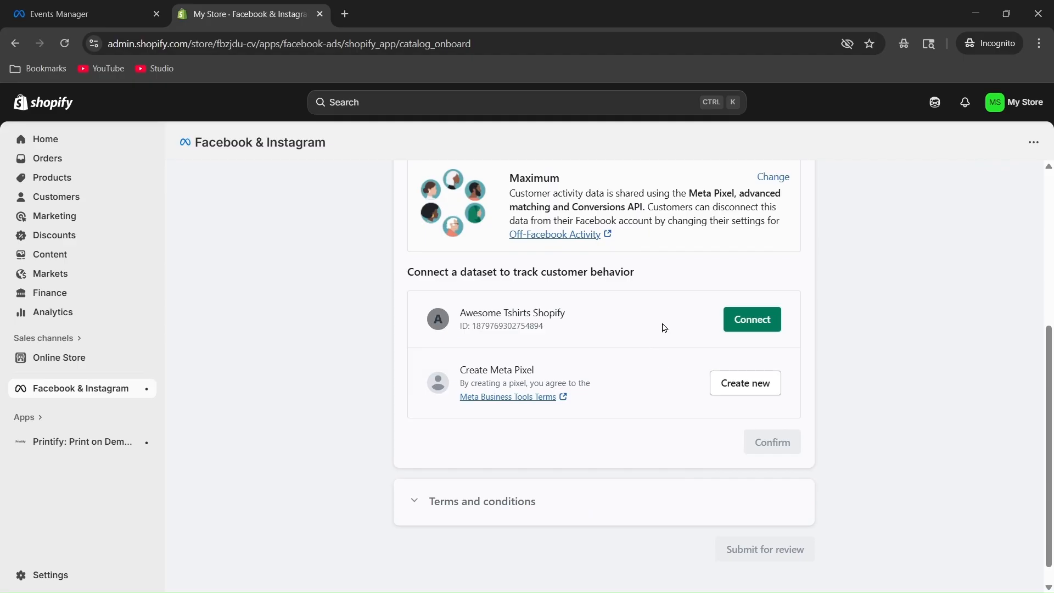
Step: Connect the Awesome Tshirts Shopify dataset, agree to the Product Catalog Terms and submit the ads setup for review
click(747, 320)
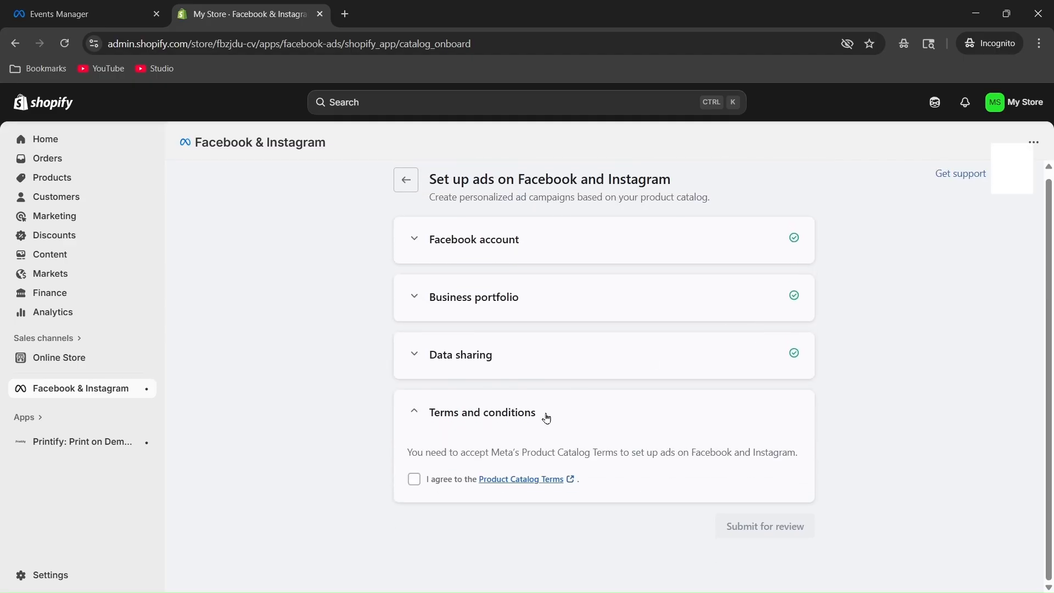
click(414, 479)
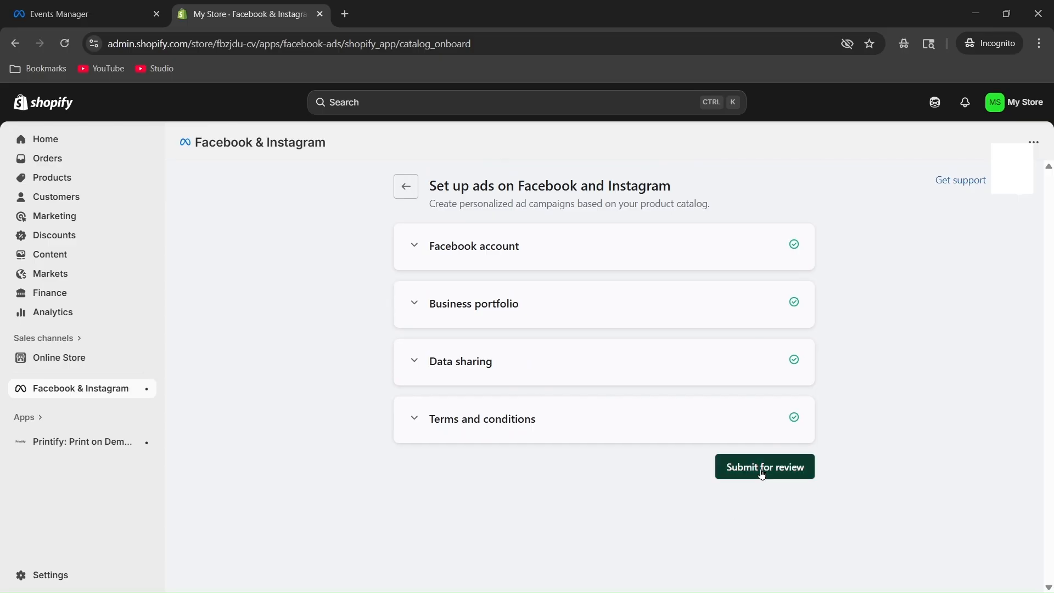
click(763, 467)
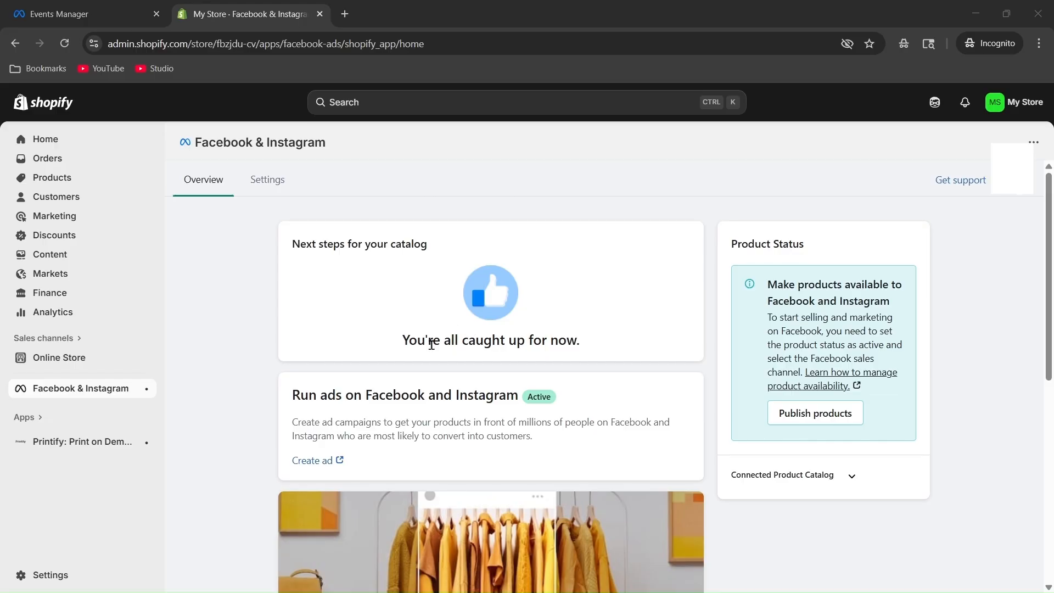
Step: Advance the Shopify connection setup in Events Manager to Verify connection, and copy the URL of the live online store
click(98, 17)
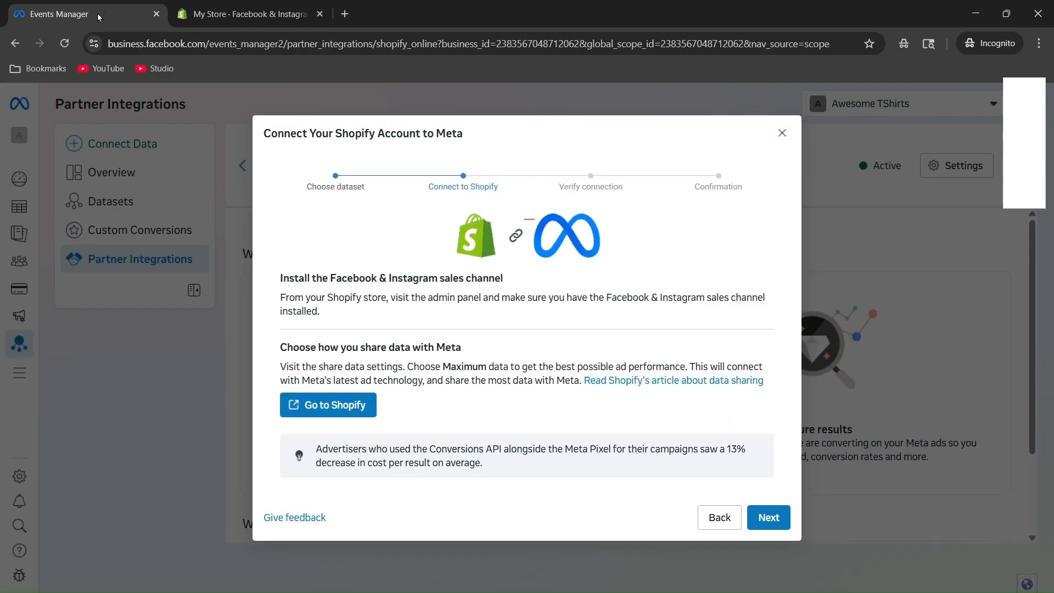
click(768, 517)
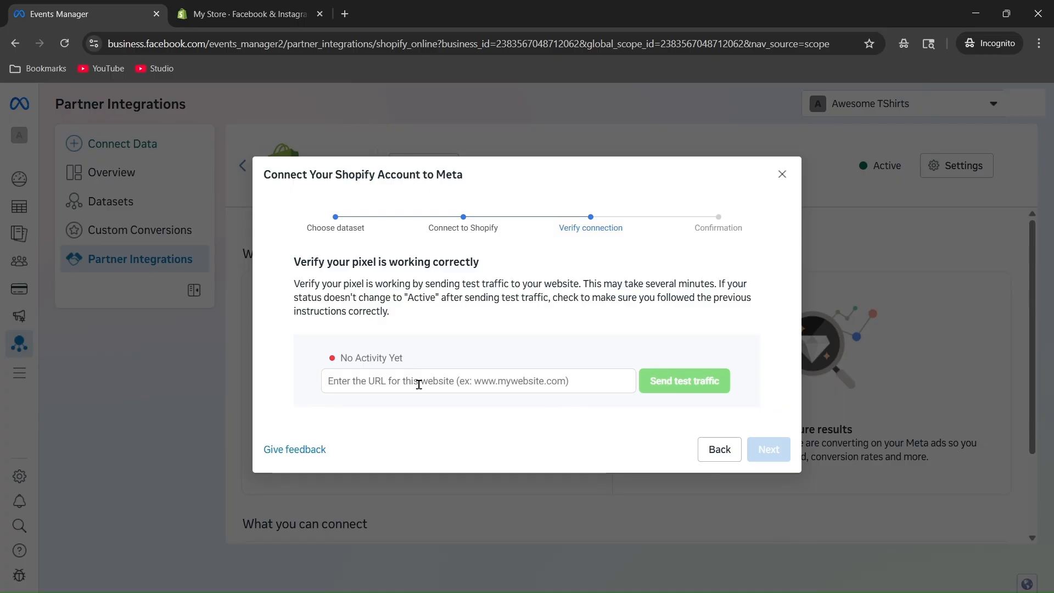
click(274, 6)
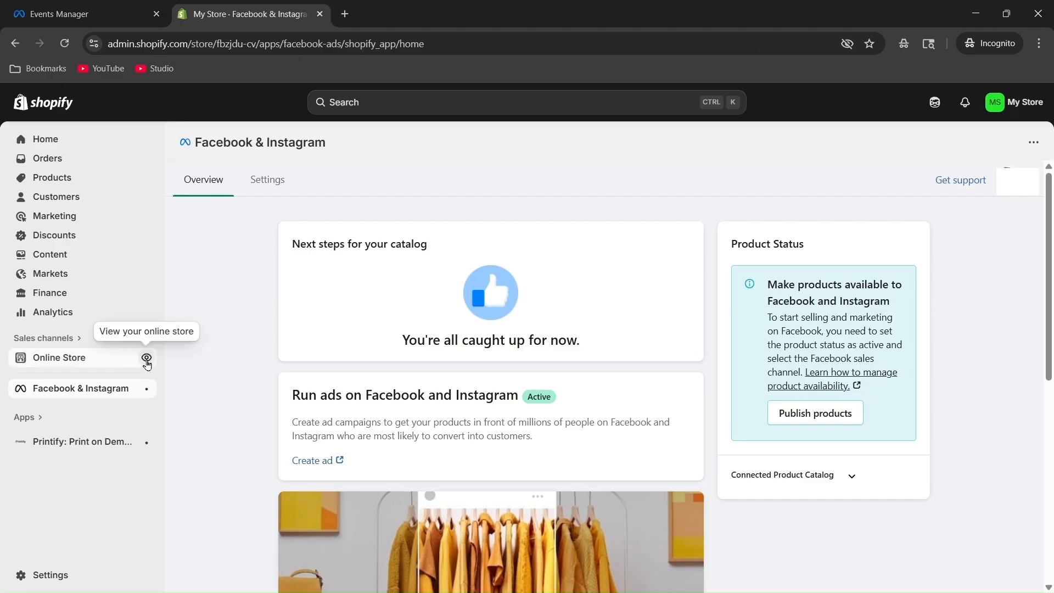
click(147, 360)
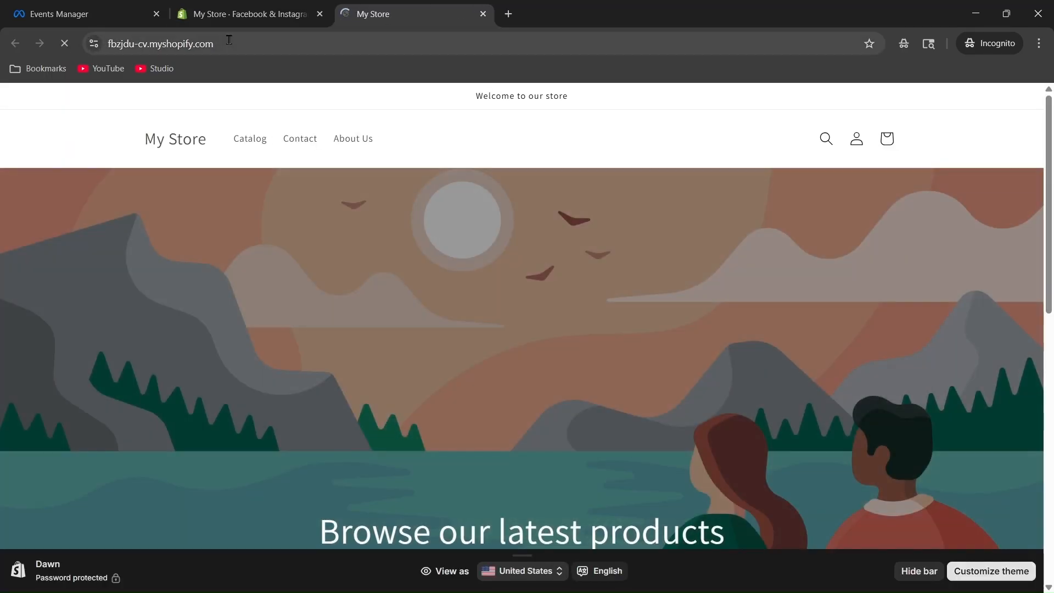
click(229, 39)
key(ctrl+c)
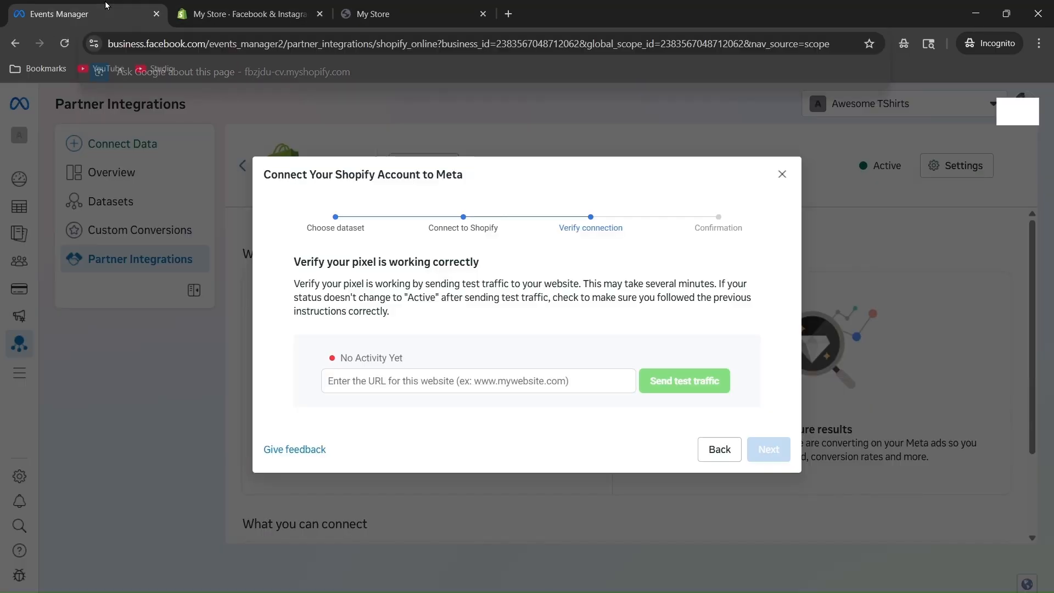
click(87, 14)
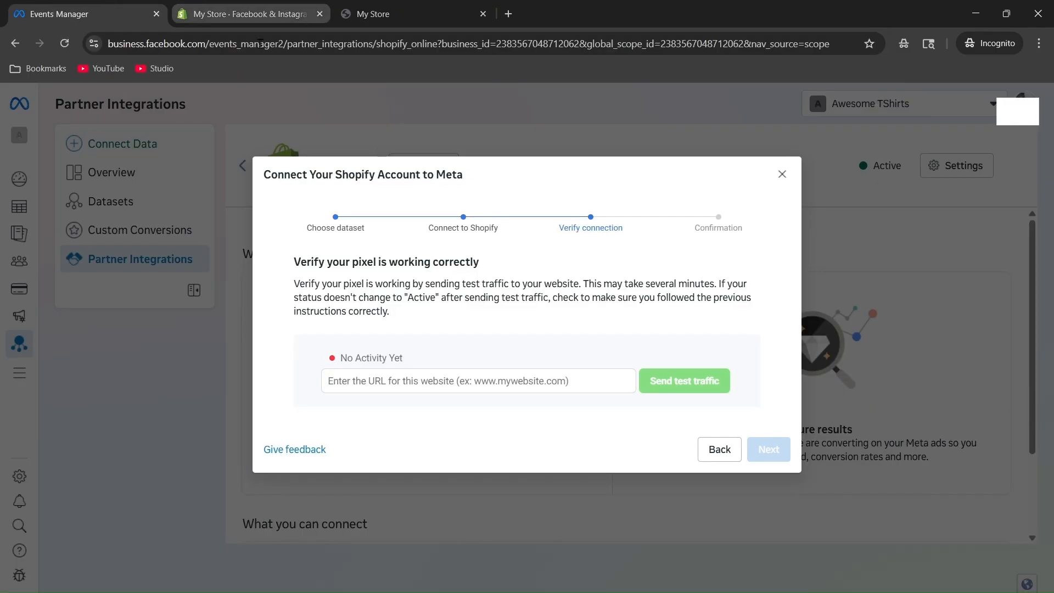
click(558, 379)
key(ctrl+v)
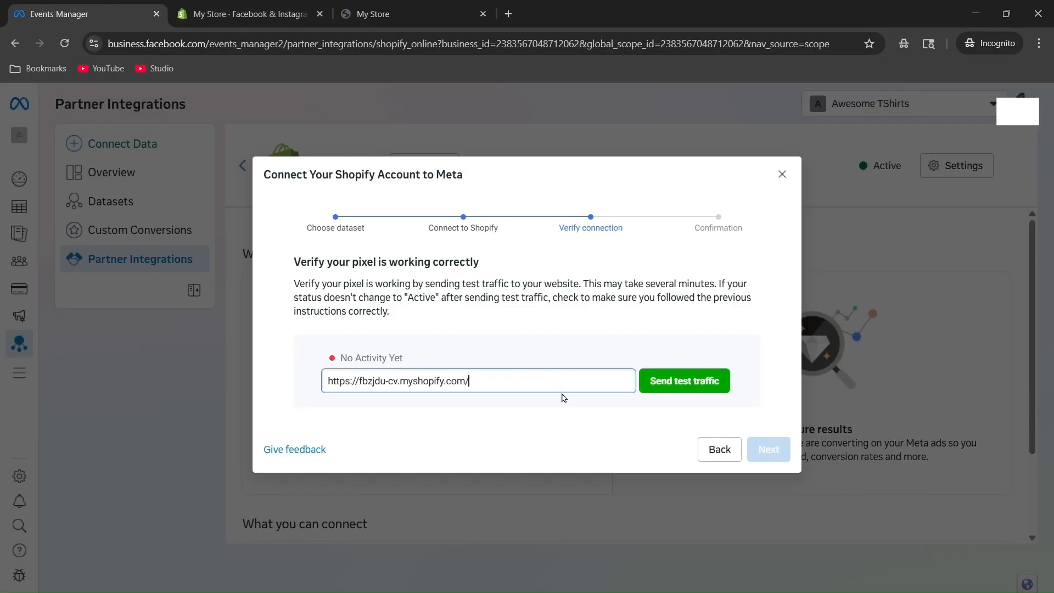
click(687, 377)
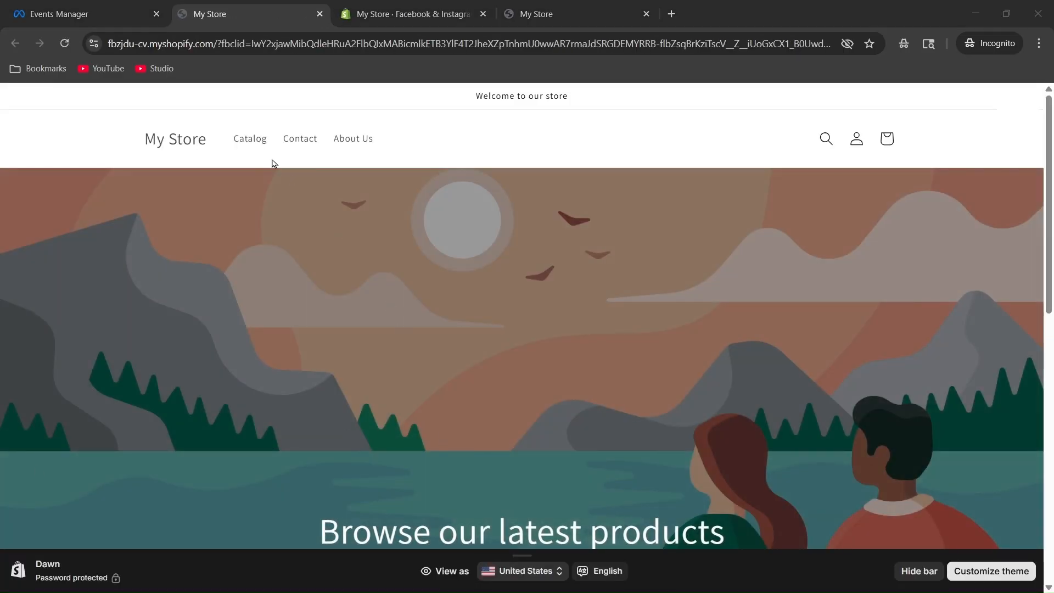
Step: Generate test events in the store by browsing the catalog, adding the first Unisex classic tee to the cart and starting checkout
click(245, 141)
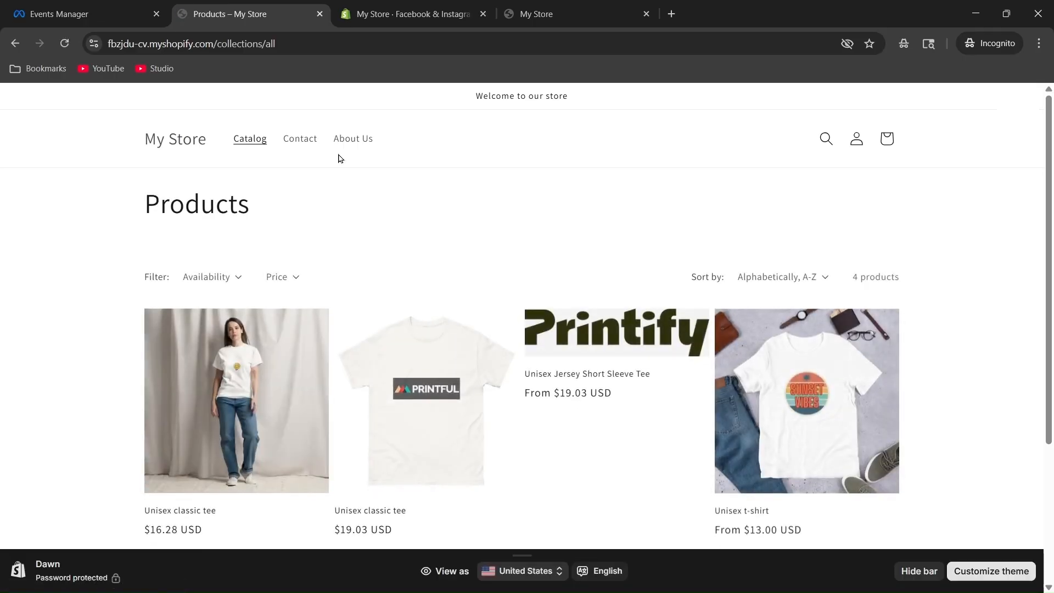
scroll(339, 161, down, 3)
click(239, 281)
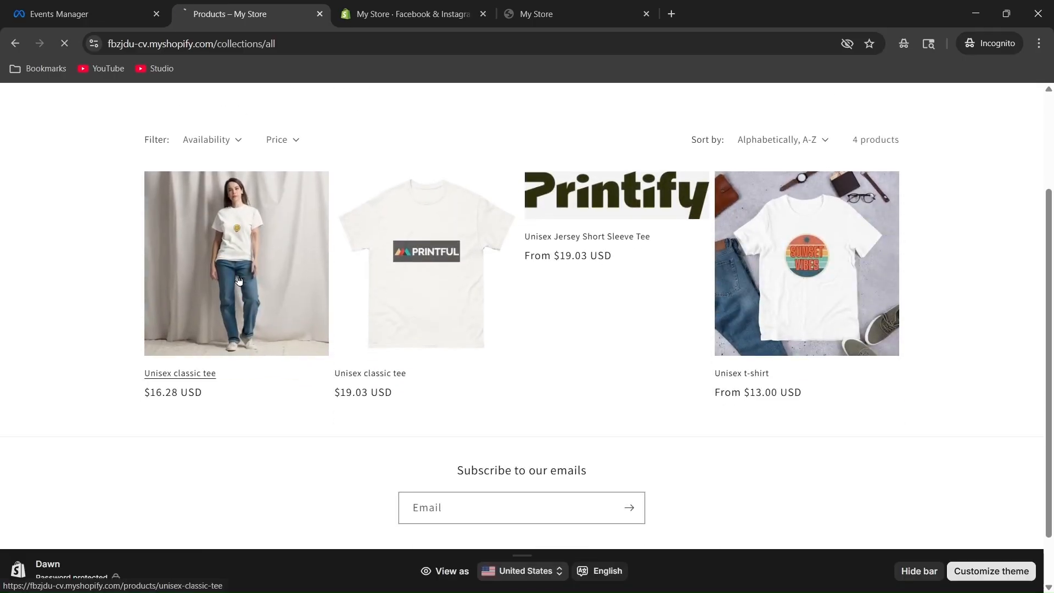
click(707, 352)
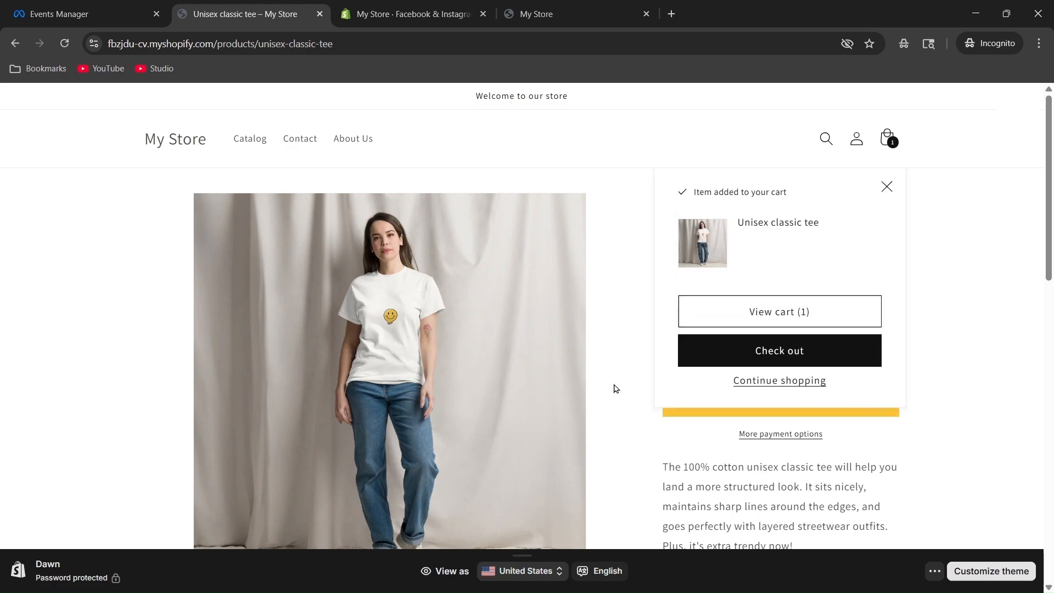
click(738, 352)
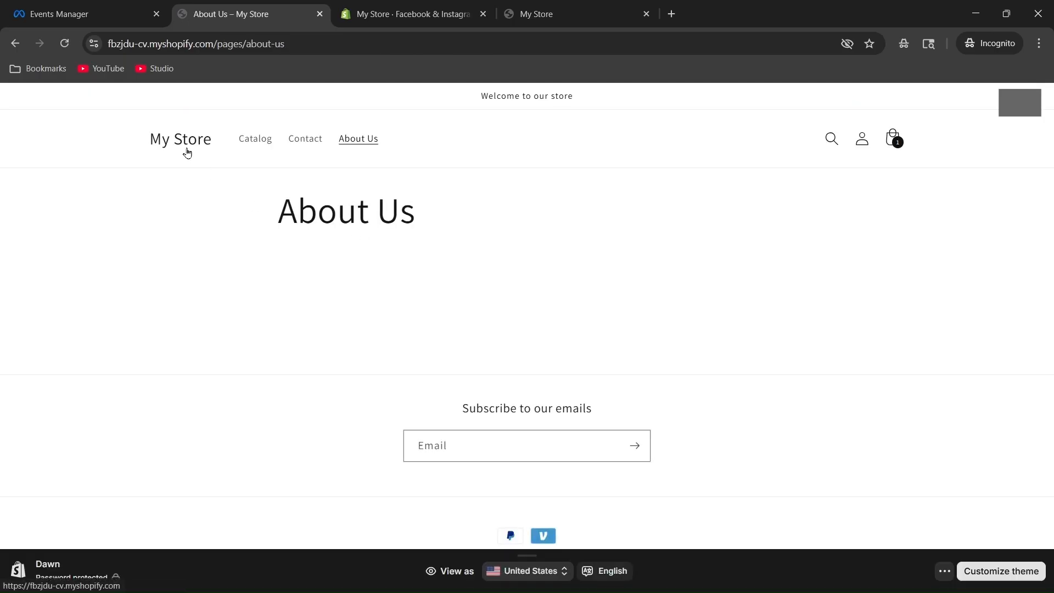
Step: Return to Events Manager and continue the Shopify connection setup past pixel verification to Confirmation
click(93, 17)
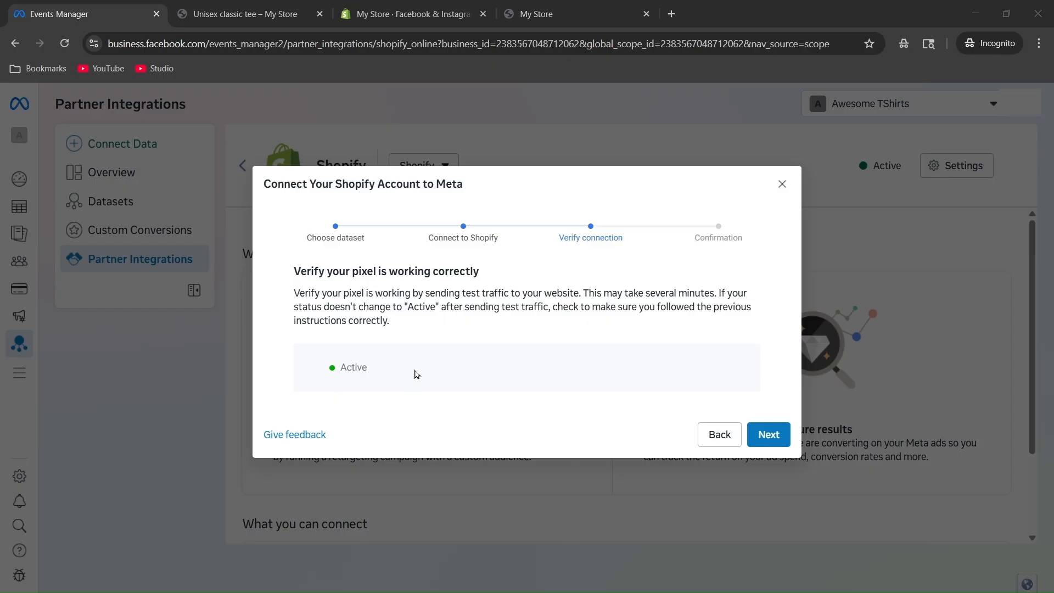
click(766, 436)
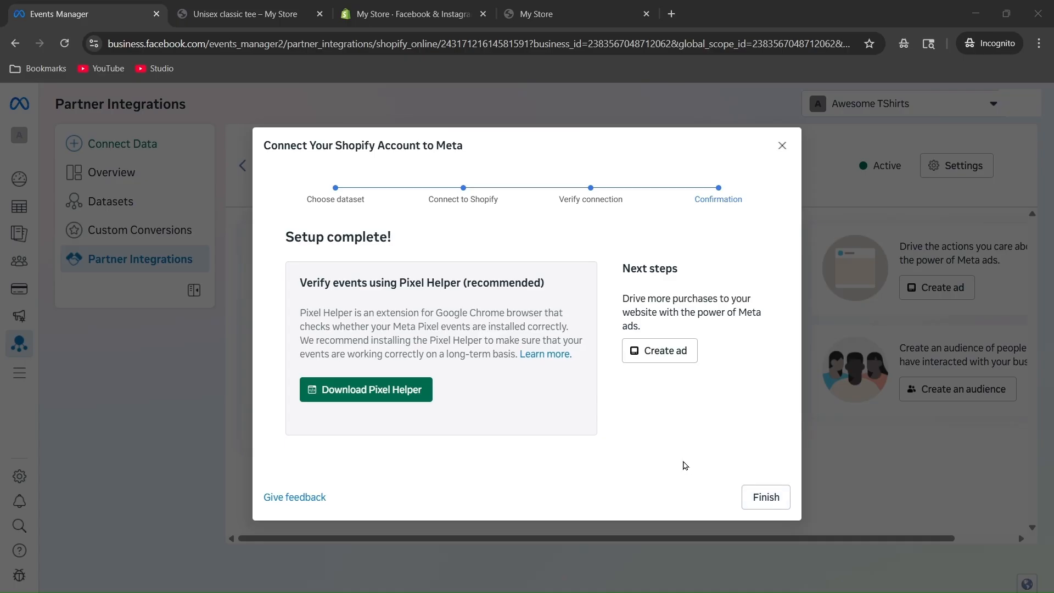
Step: Choose to create an ad from the completed Shopify setup and go to the Ads Manager campaigns from Meta Business Suite
click(668, 357)
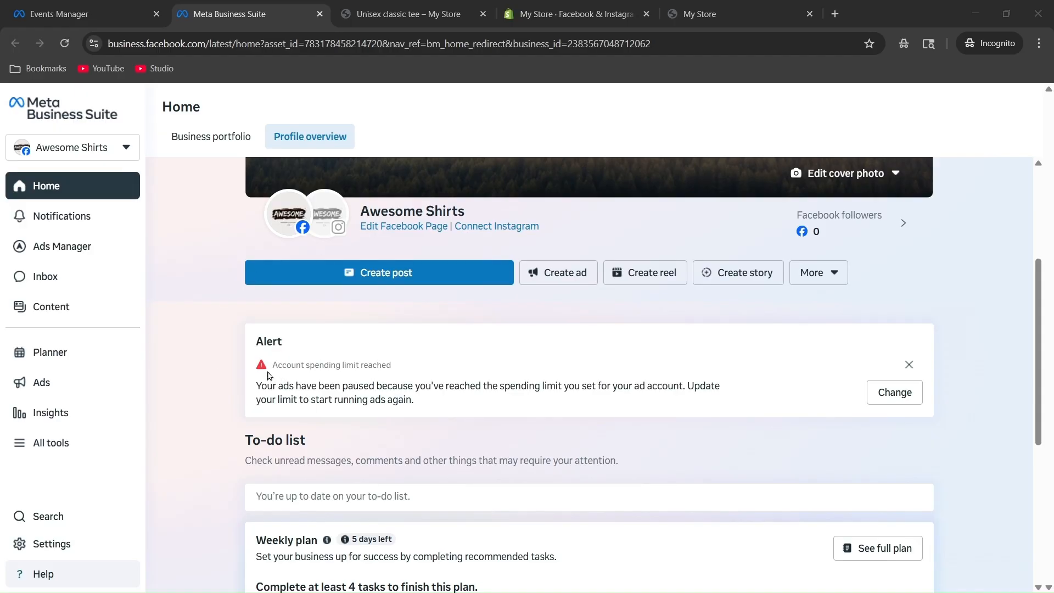
mouse_move(89, 246)
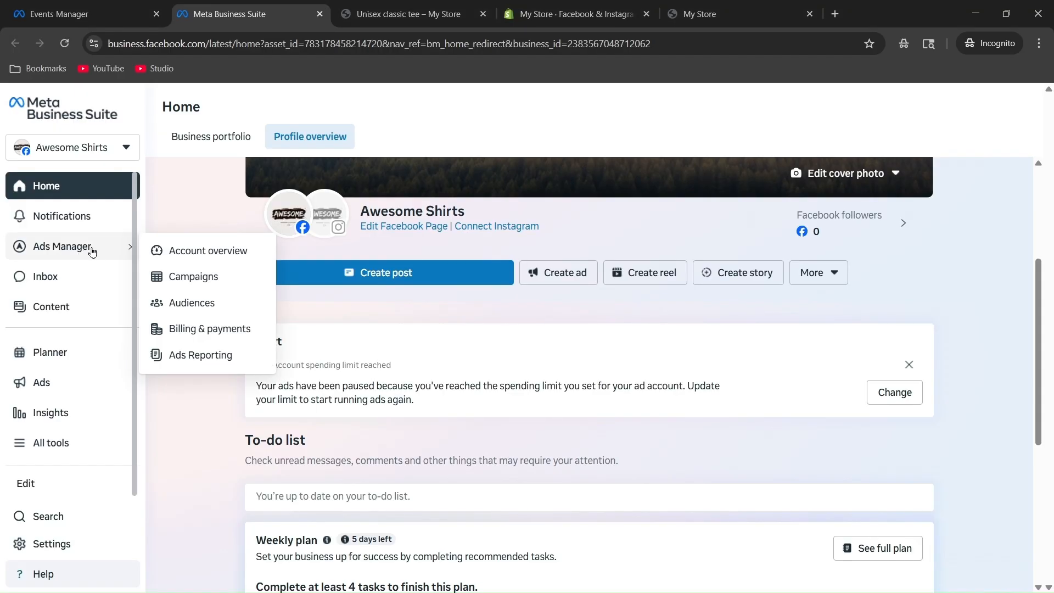
click(197, 277)
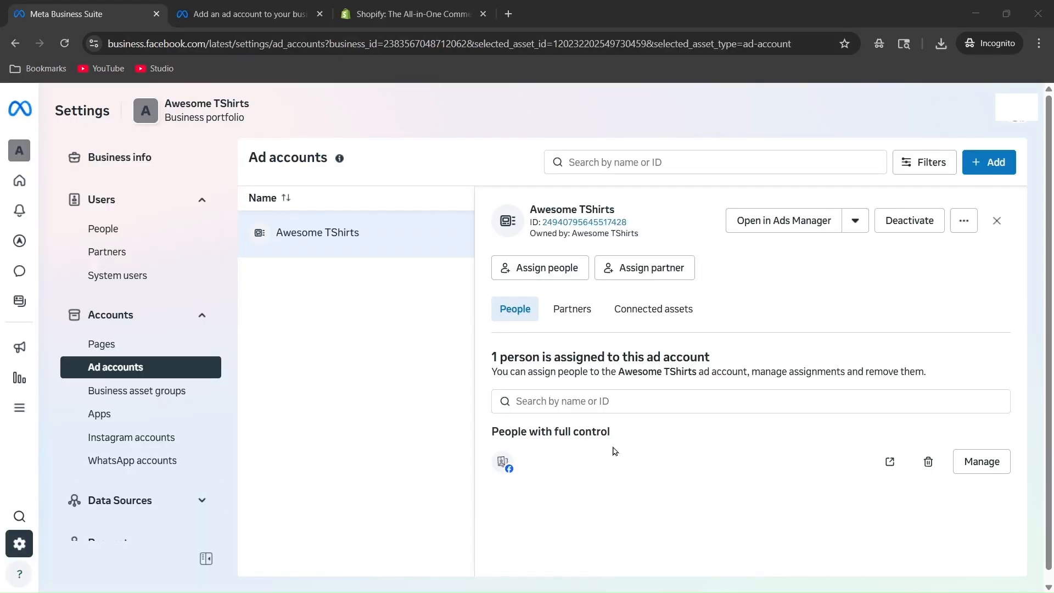
Step: Review the options for adding an ad account to the portfolio and read the help article on creating a new one
click(981, 167)
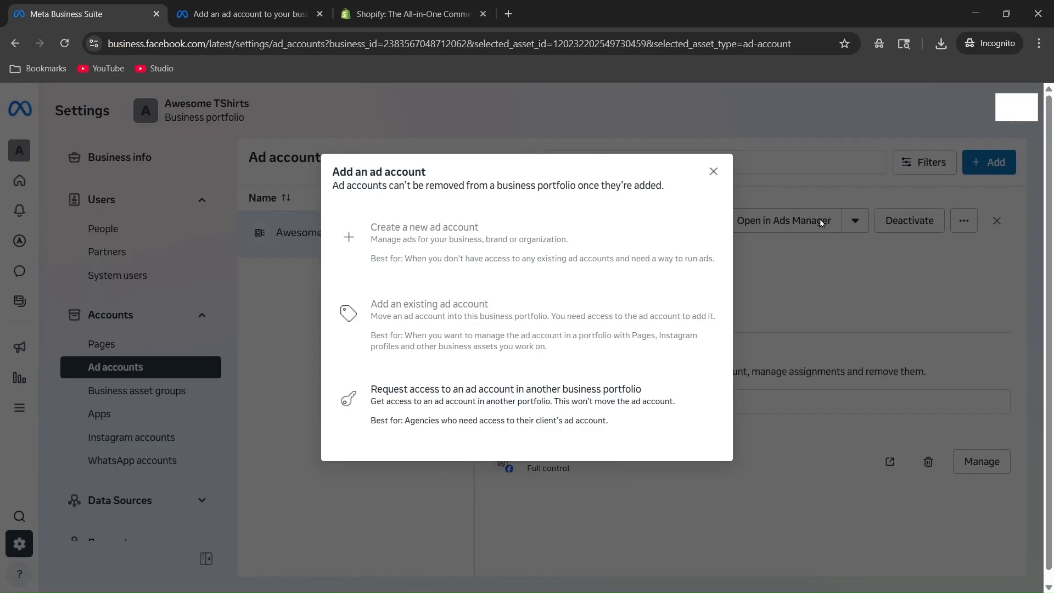
mouse_move(619, 222)
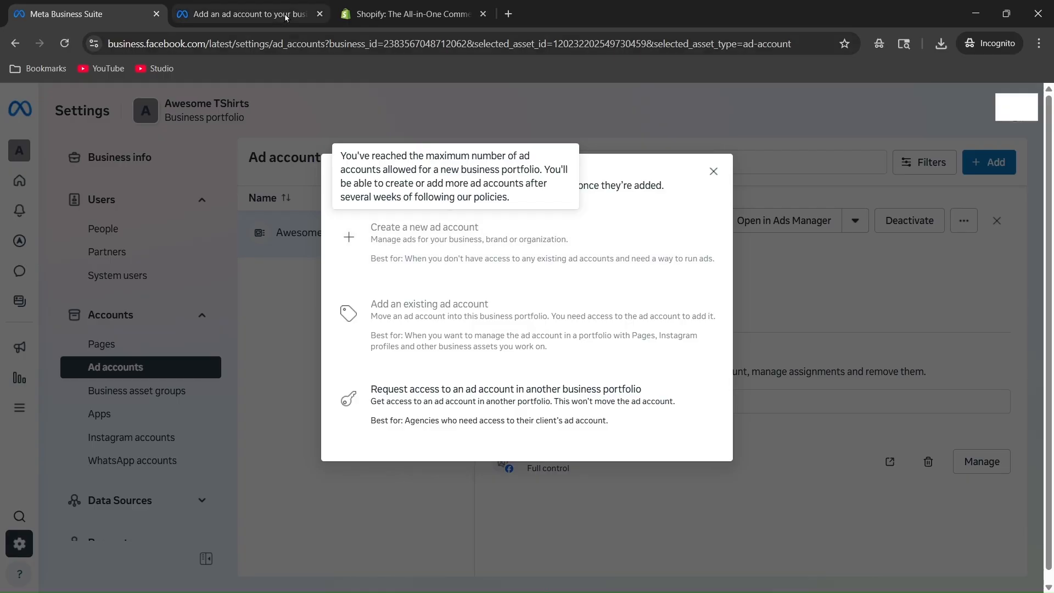
click(252, 14)
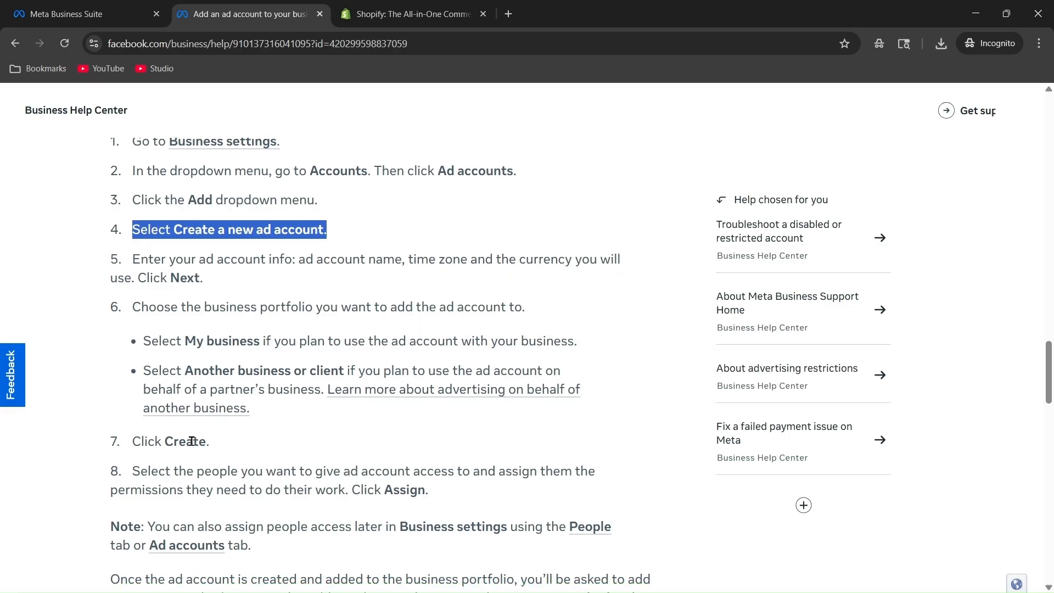
scroll(195, 445, down, 1)
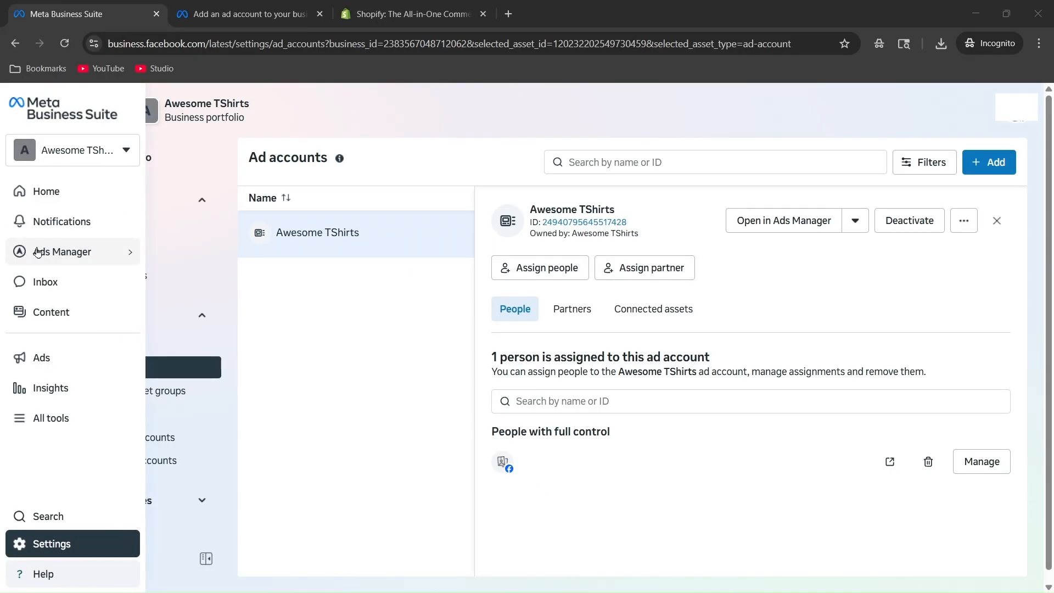
Step: Open the Campaigns page in Ads Manager, then switch to the Hierarchy.png image showing the campaign, ad set and ad structure
click(53, 253)
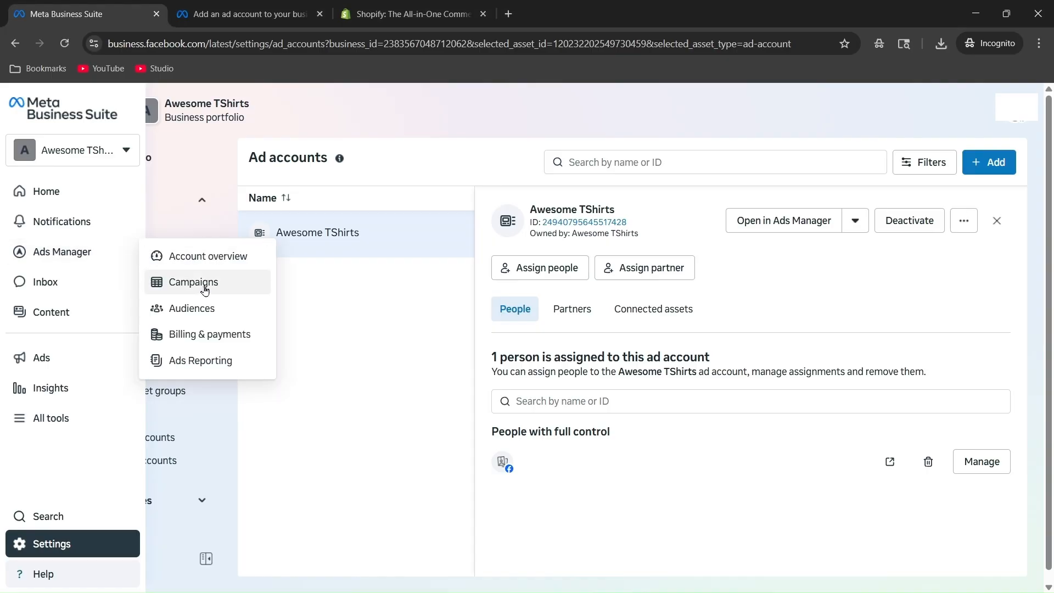
click(204, 290)
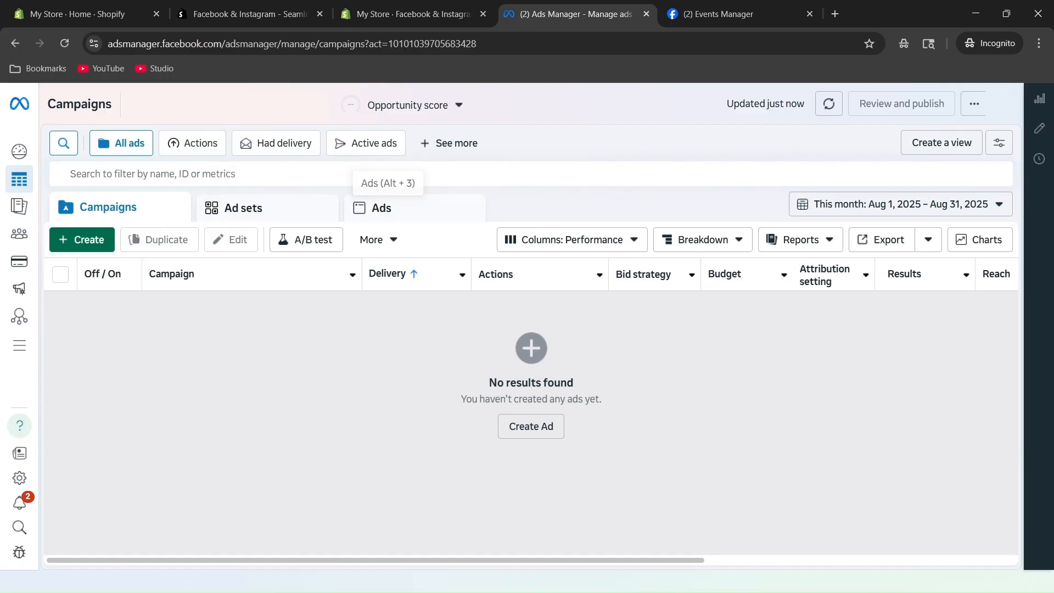
key(alt+Tab)
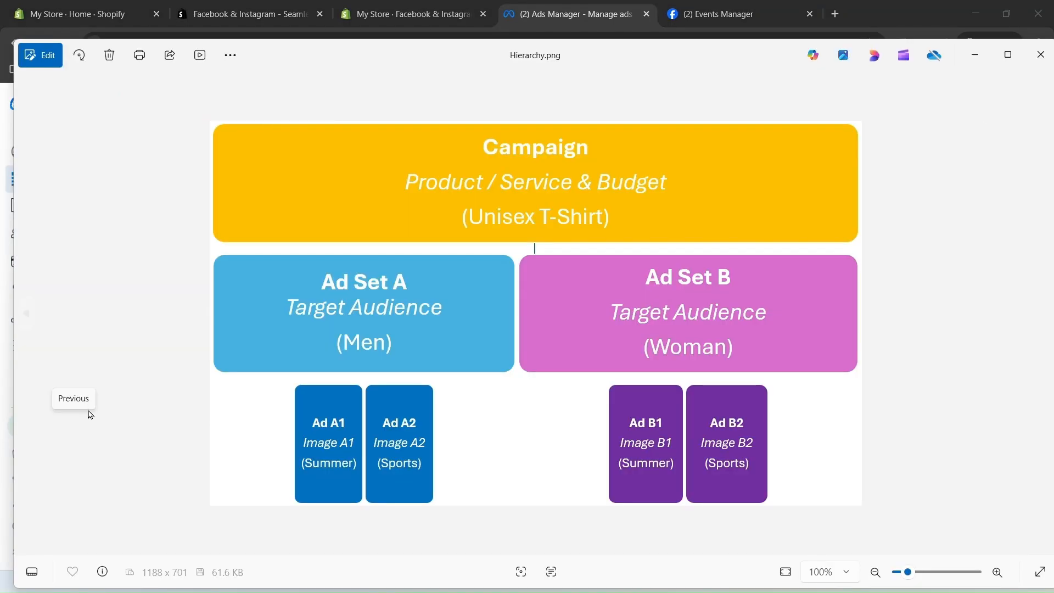
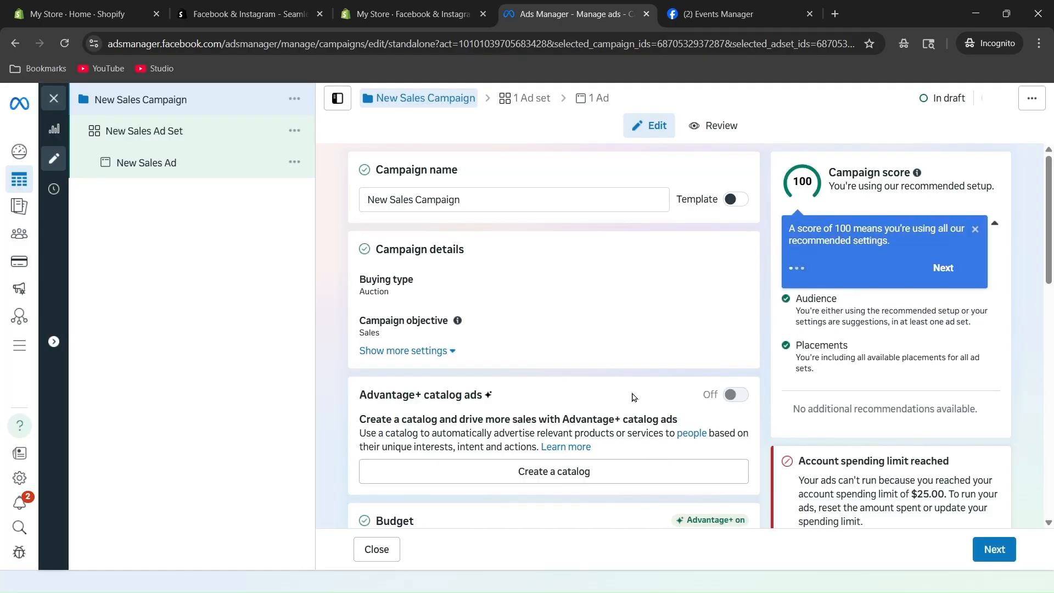
Step: Rename the new sales campaign as Unisex Tshirt_0825
drag(518, 198, 352, 217)
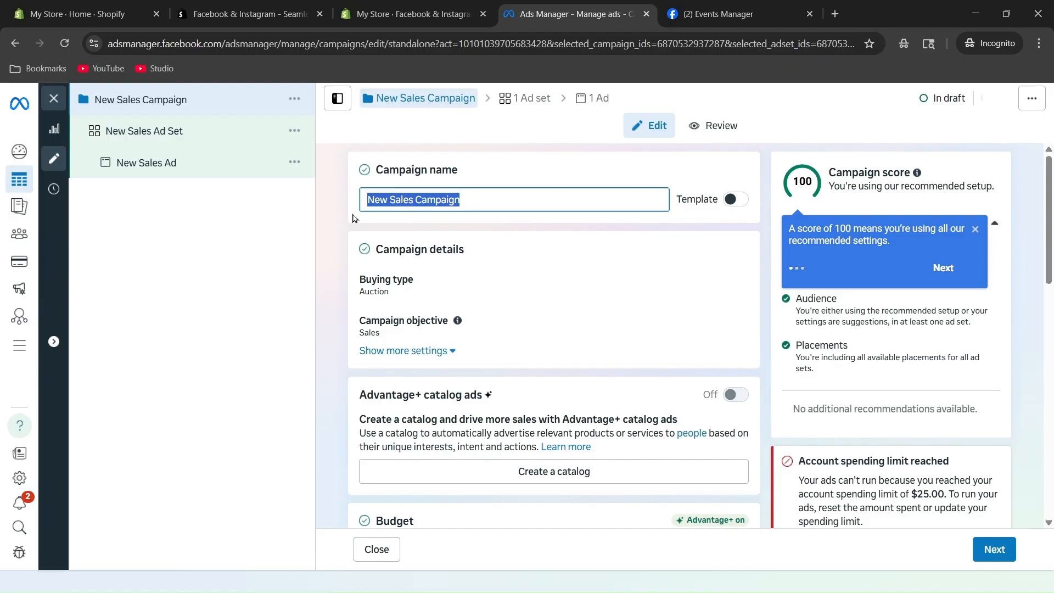
text(Unisex )
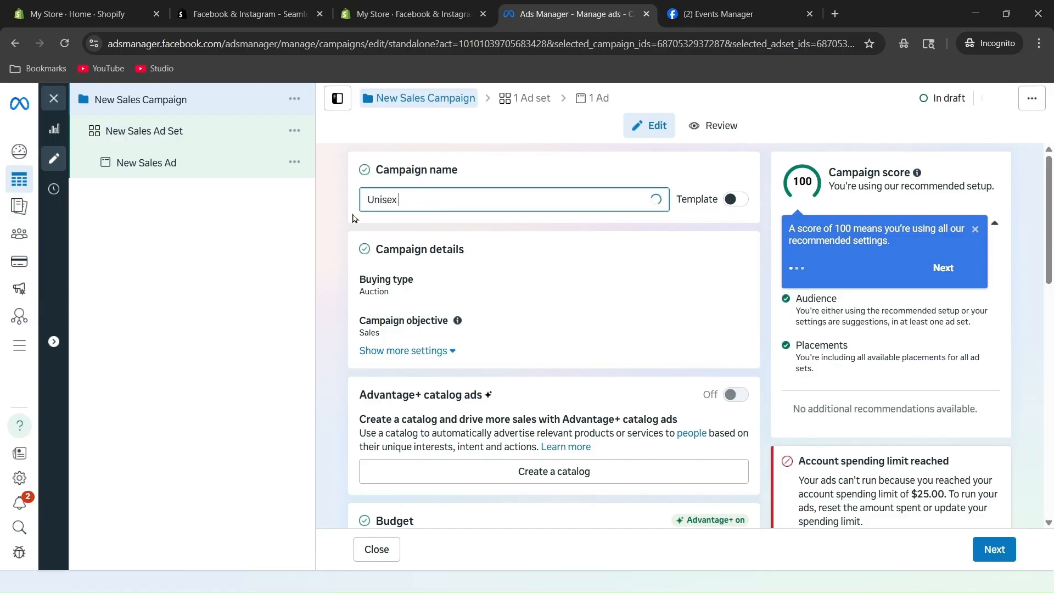
text(Tshirt_)
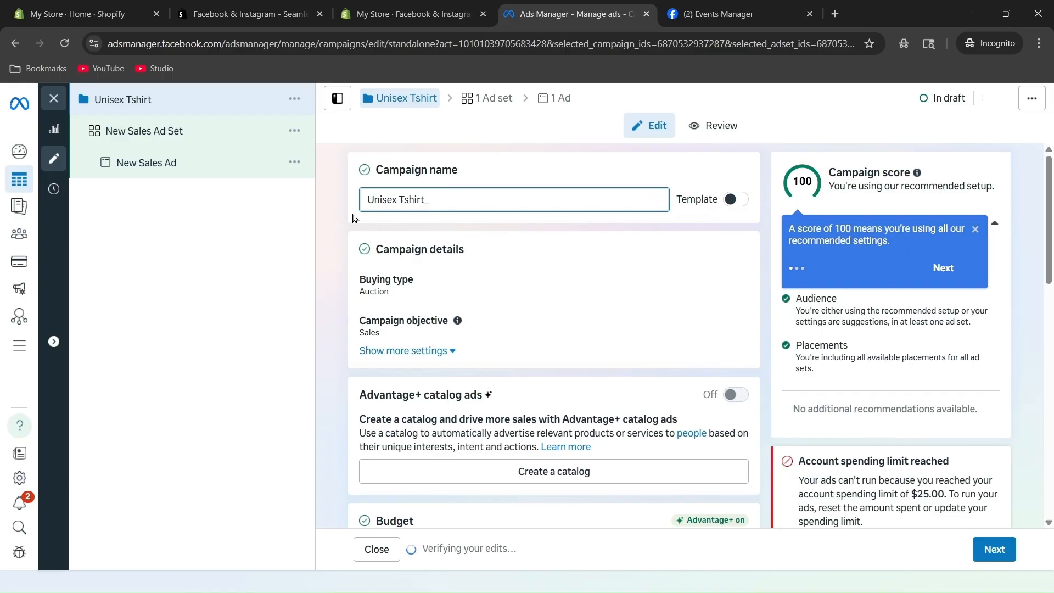
text(0825)
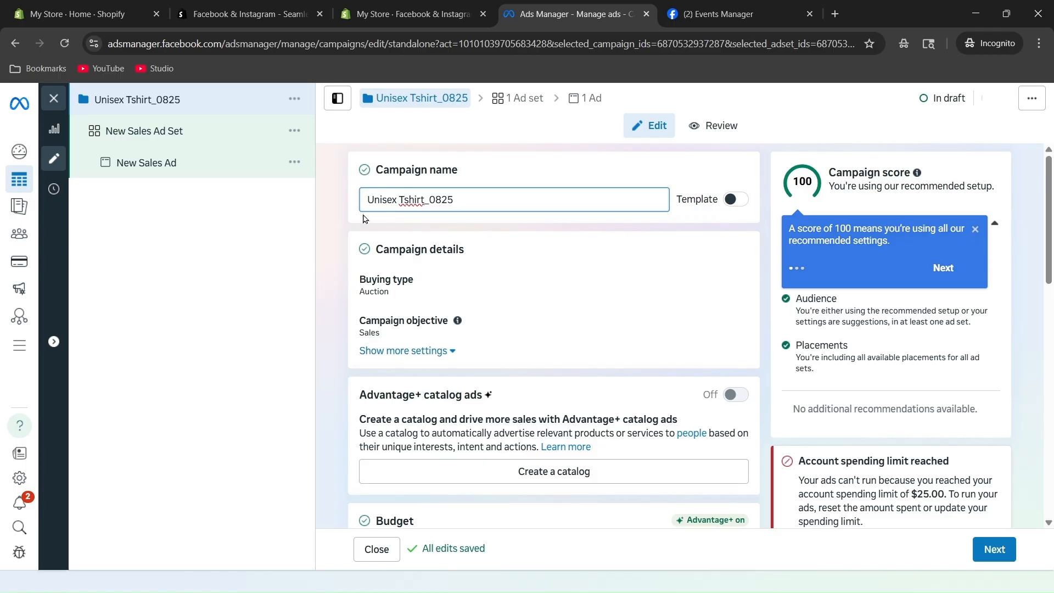
Step: Set the campaign's daily budget to $20.00 and review the resulting average, maximum daily and maximum weekly spend
scroll(545, 224, down, 3)
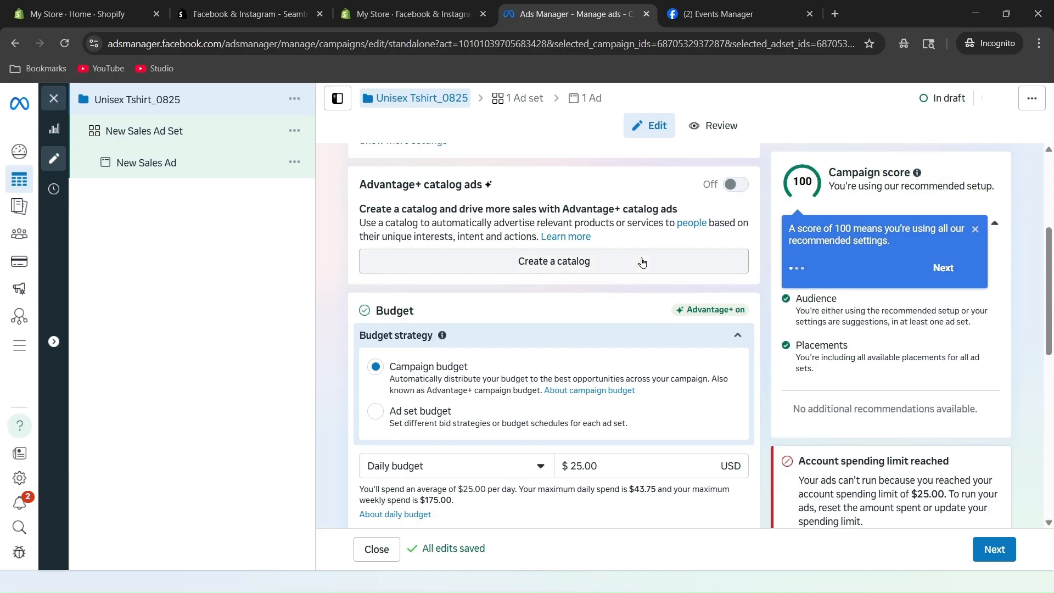
scroll(643, 264, down, 2)
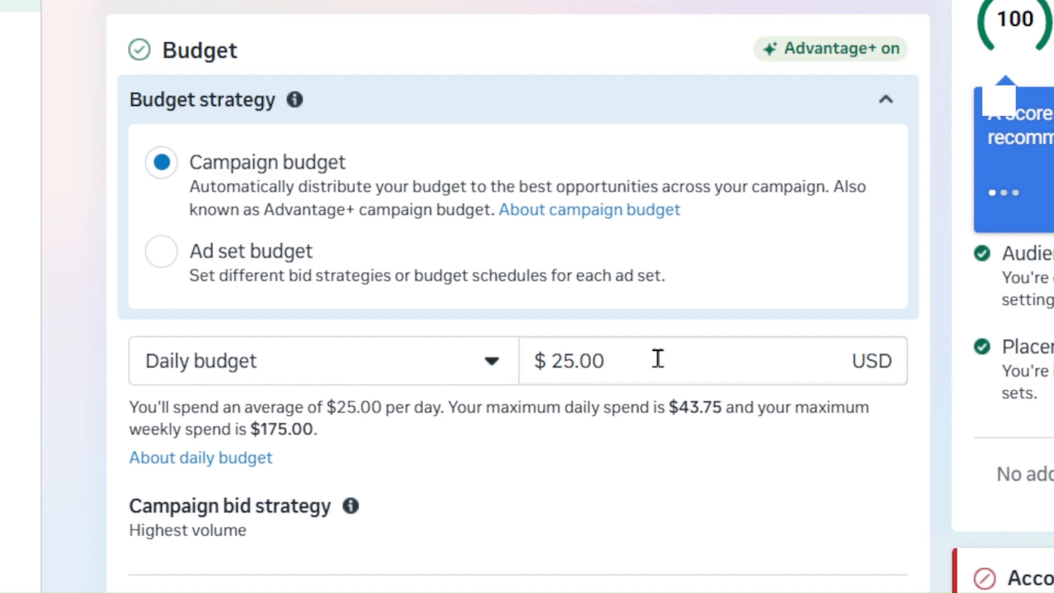
drag(657, 359, 562, 364)
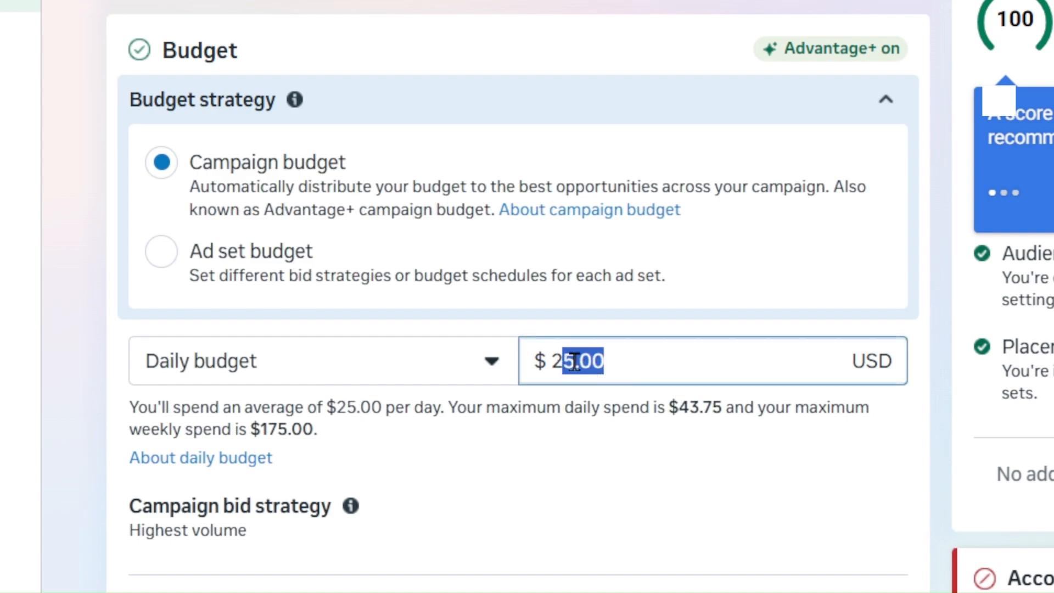
text(0.00)
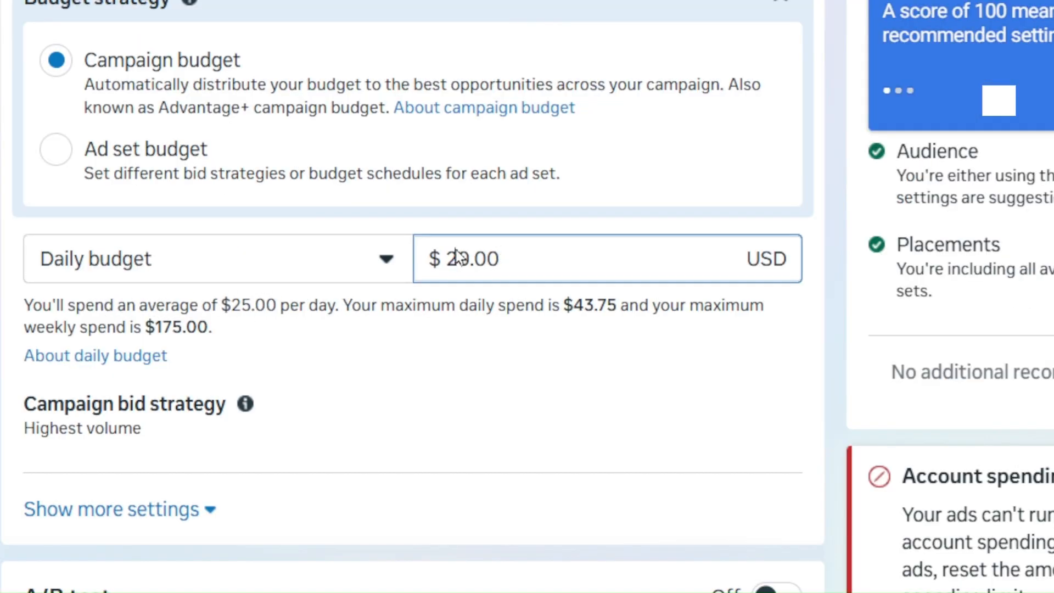
drag(137, 305, 197, 305)
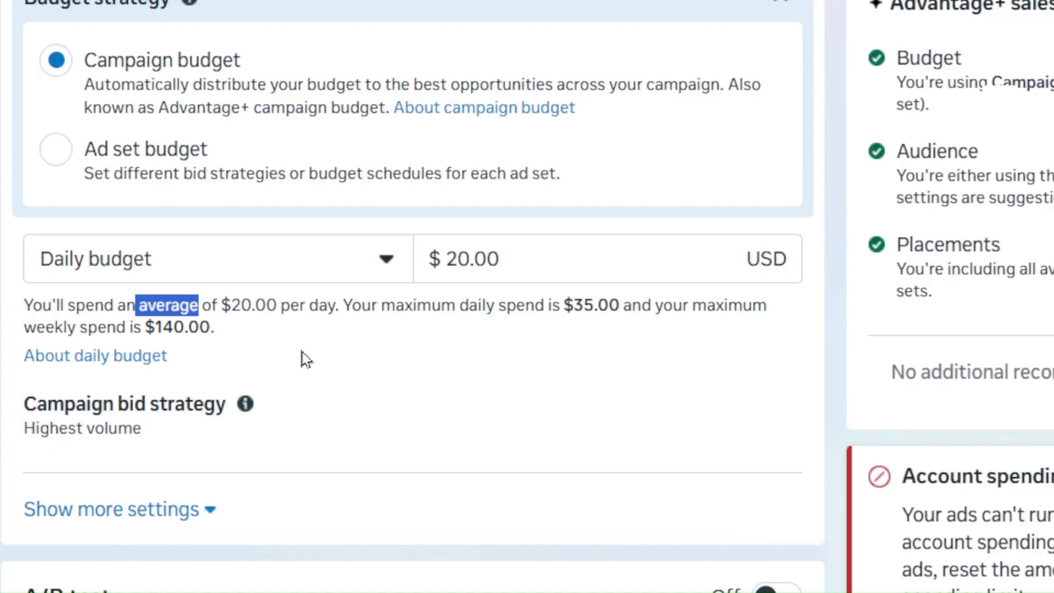
drag(155, 328, 210, 327)
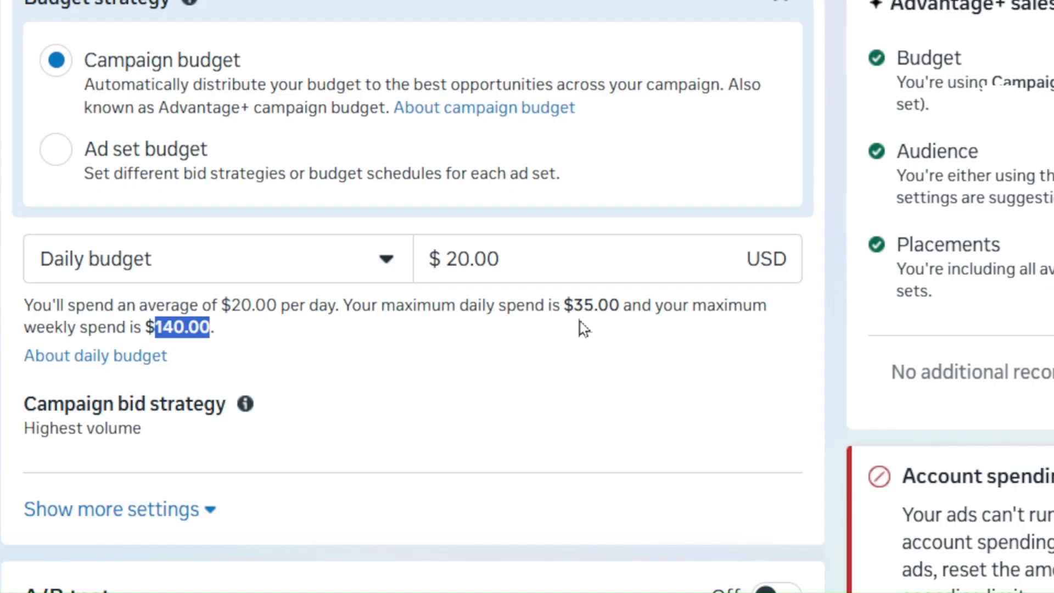
Step: Review the campaign's A/B test and audience segment reporting sections and the special ad categories available to declare
scroll(607, 255, down, 6)
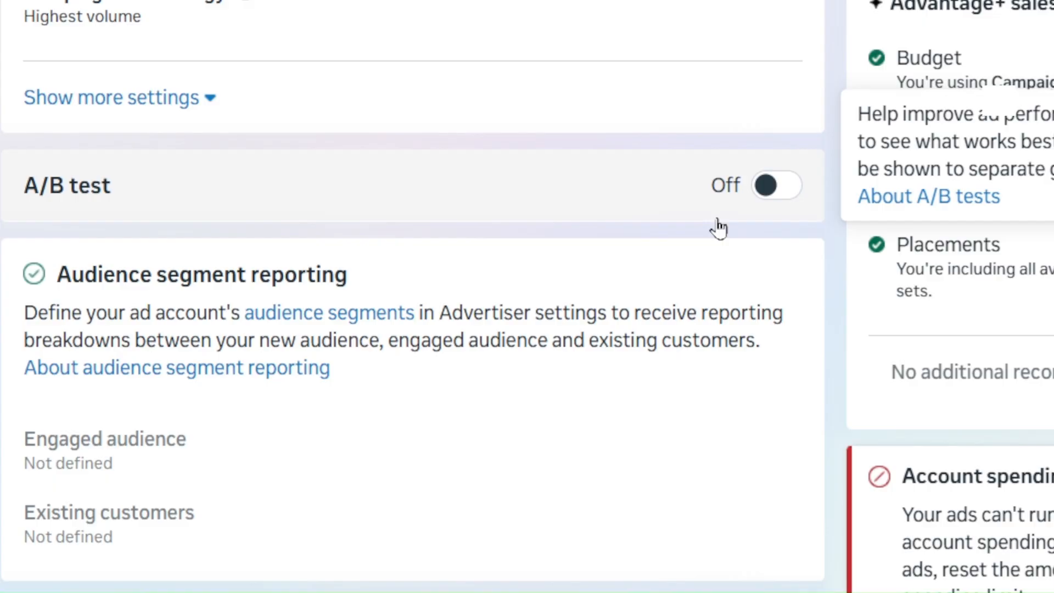
scroll(734, 203, down, 5)
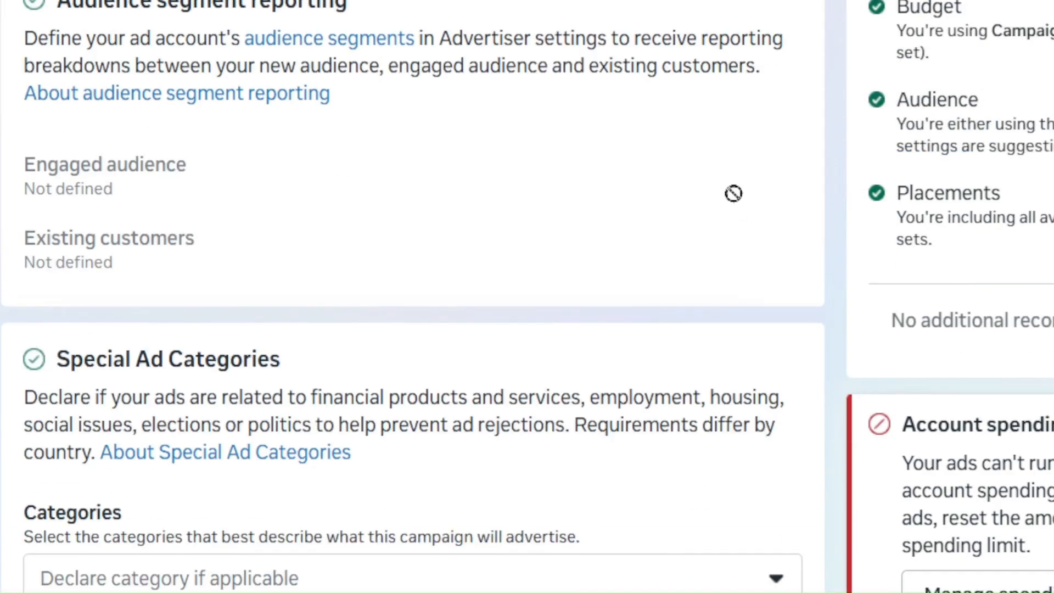
scroll(733, 193, down, 1)
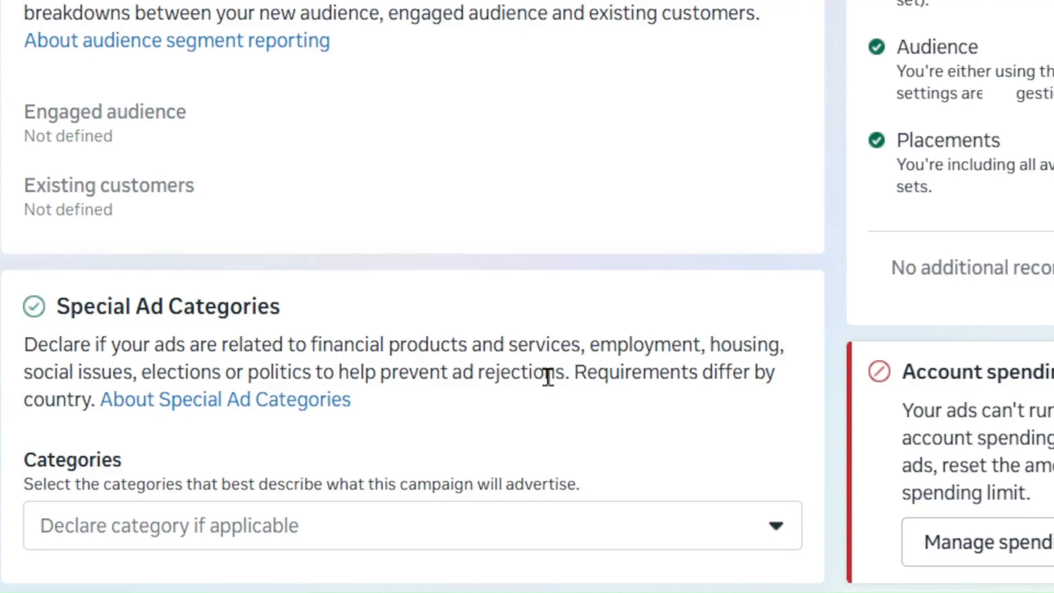
click(443, 550)
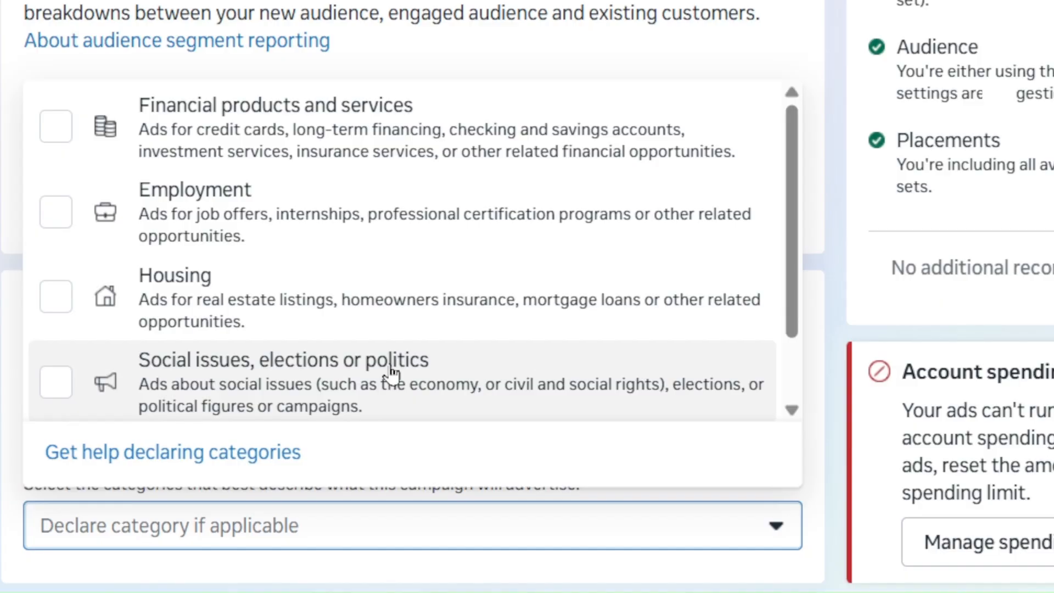
scroll(387, 369, down, 3)
scroll(390, 353, up, 3)
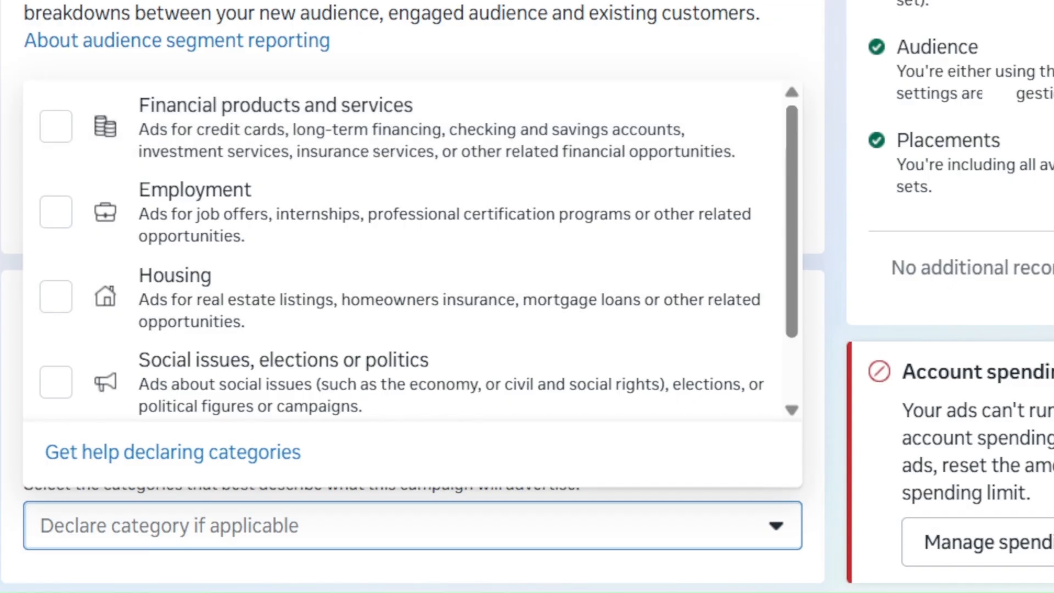
key(Escape)
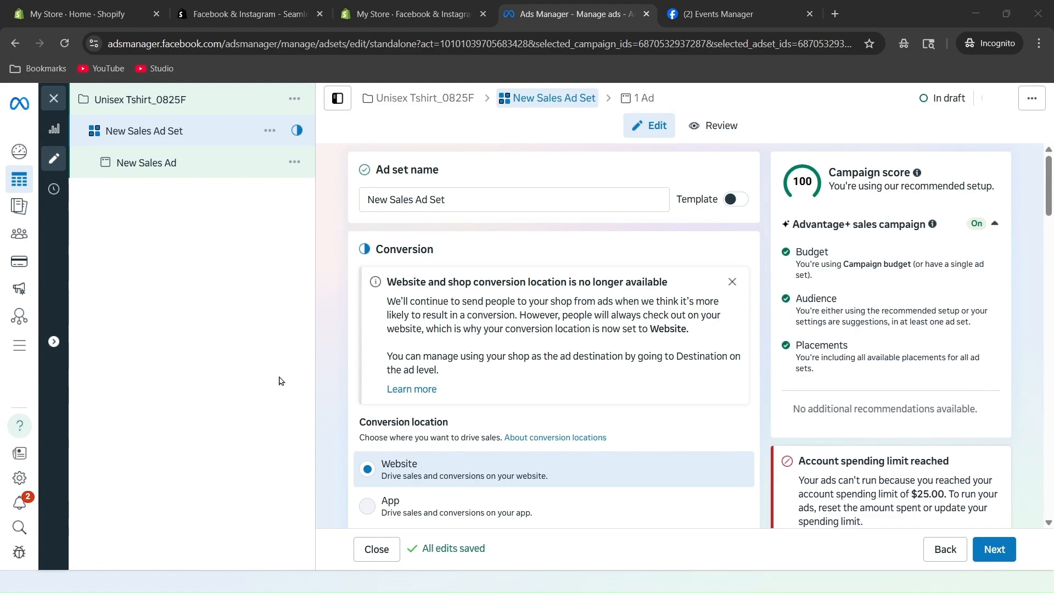
Step: Name the ad set under the Unisex Tshirt_0825 campaign Men
key(alt+Tab)
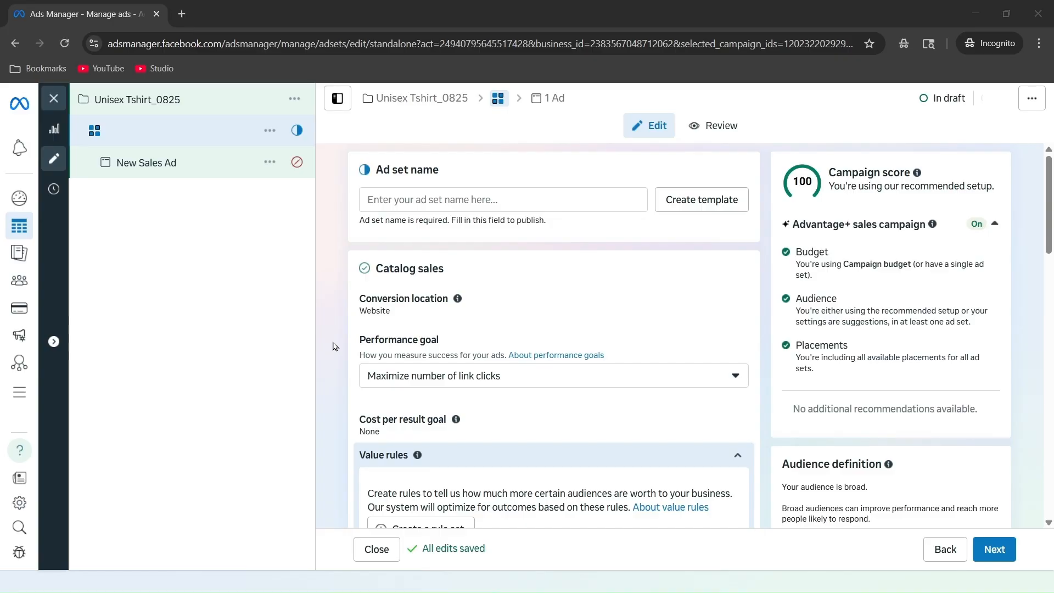
click(400, 209)
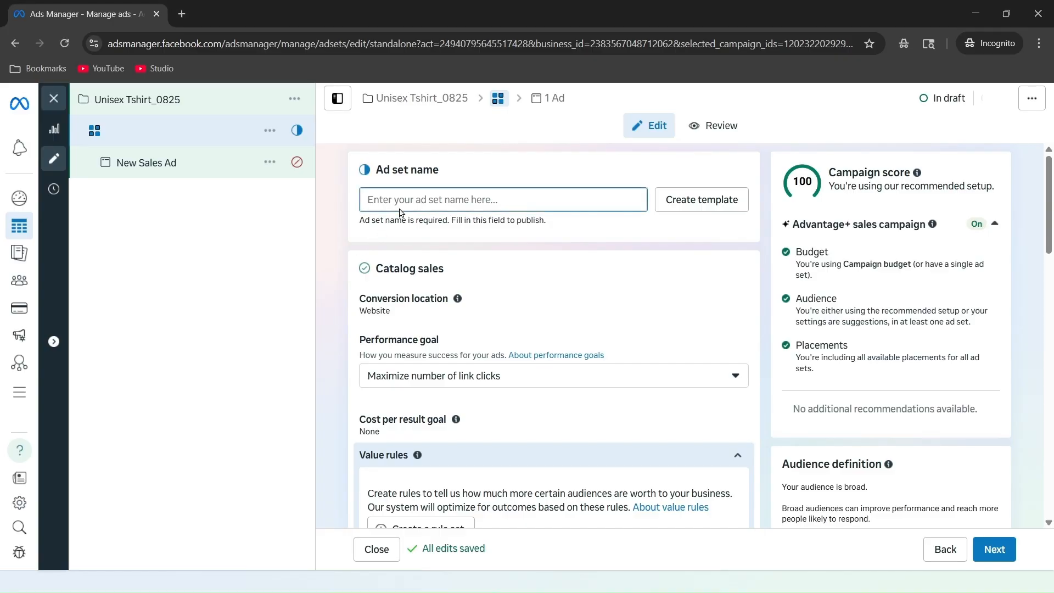
text(Men)
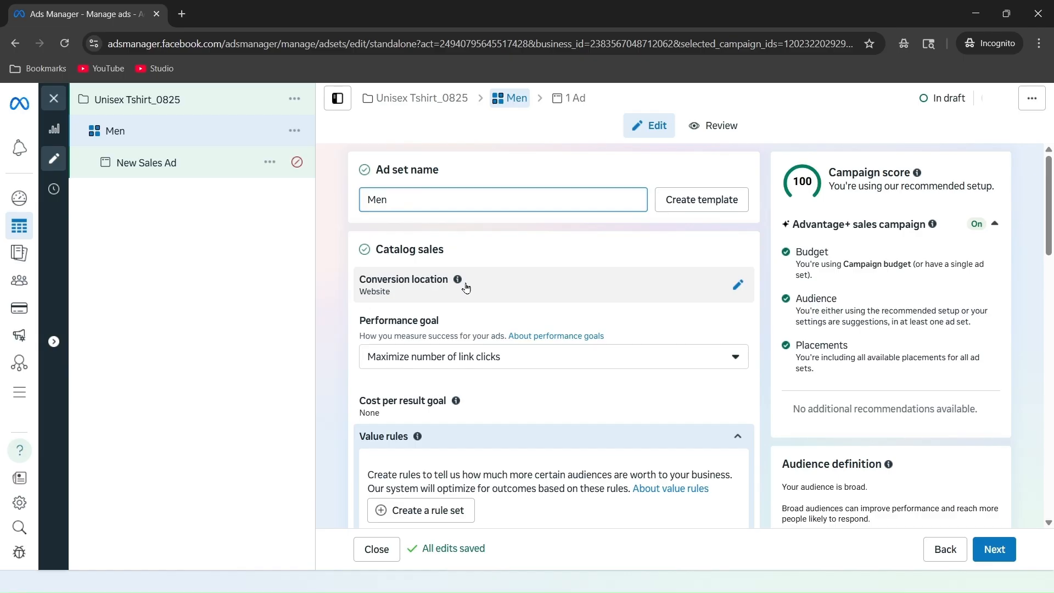
Step: Review the Men ad set's performance goal, promoted products, schedule and audience section, including the additional audience controls
scroll(466, 287, down, 2)
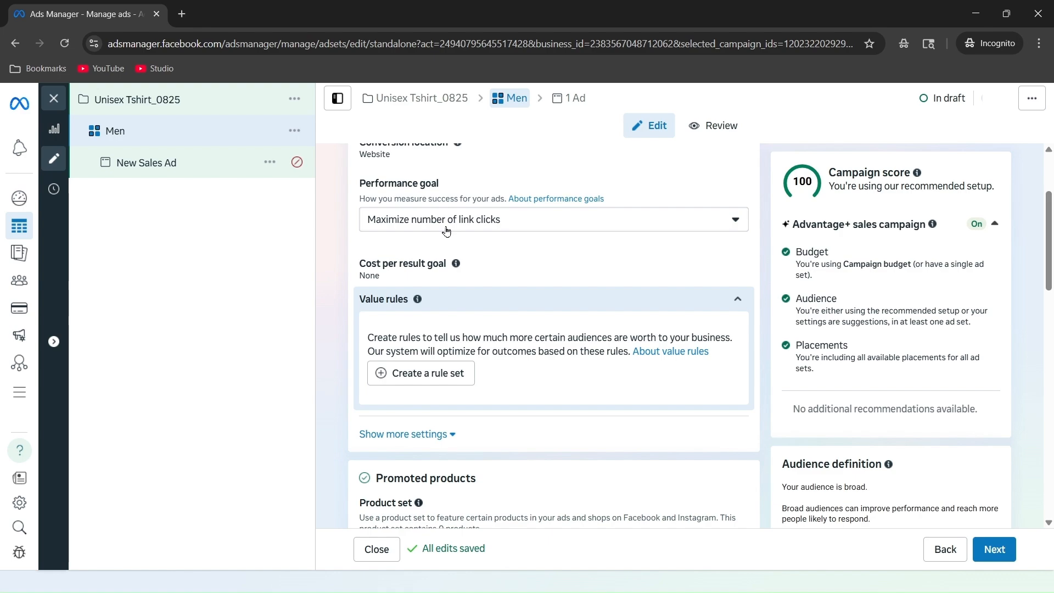
scroll(566, 212, down, 1)
scroll(567, 212, down, 4)
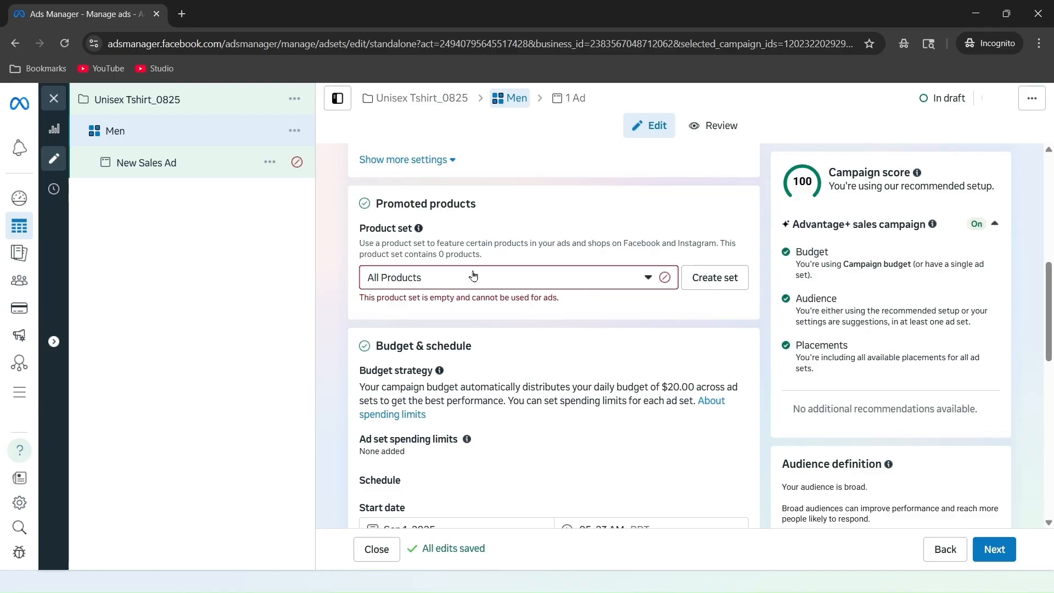
scroll(530, 250, down, 2)
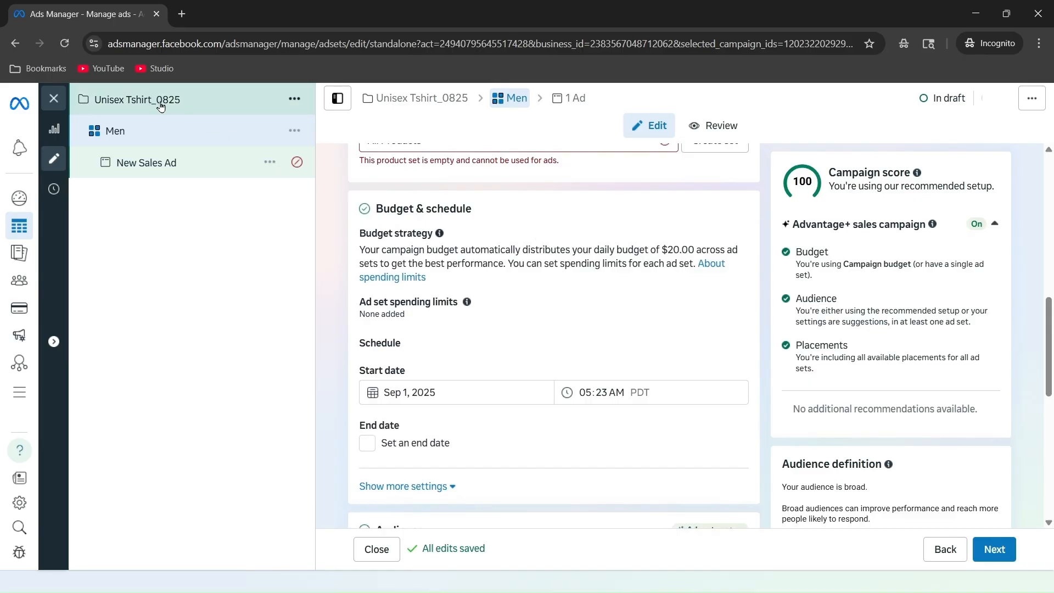
scroll(514, 248, down, 5)
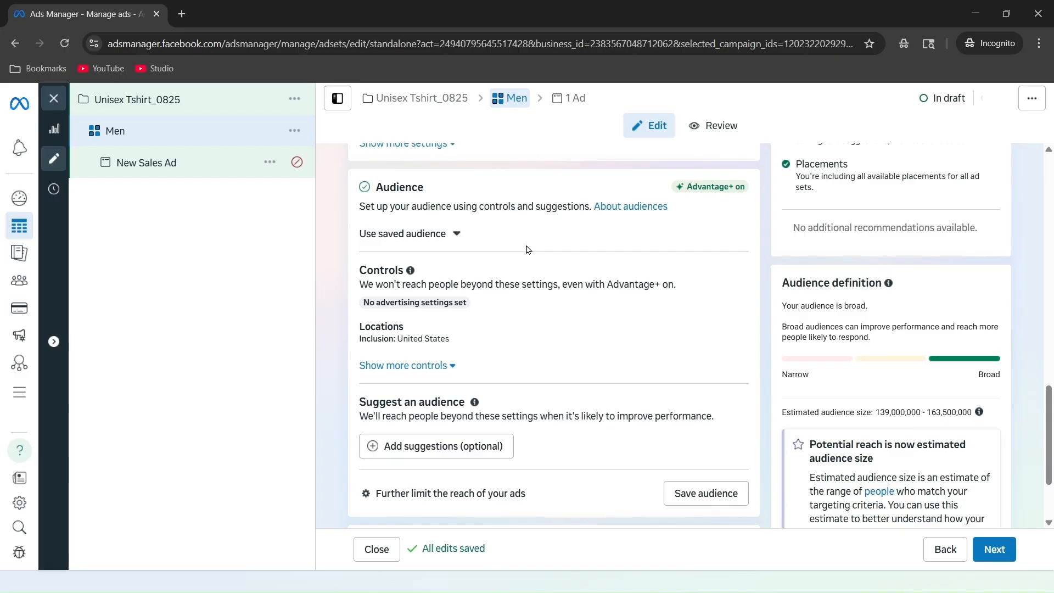
click(433, 366)
scroll(569, 330, down, 1)
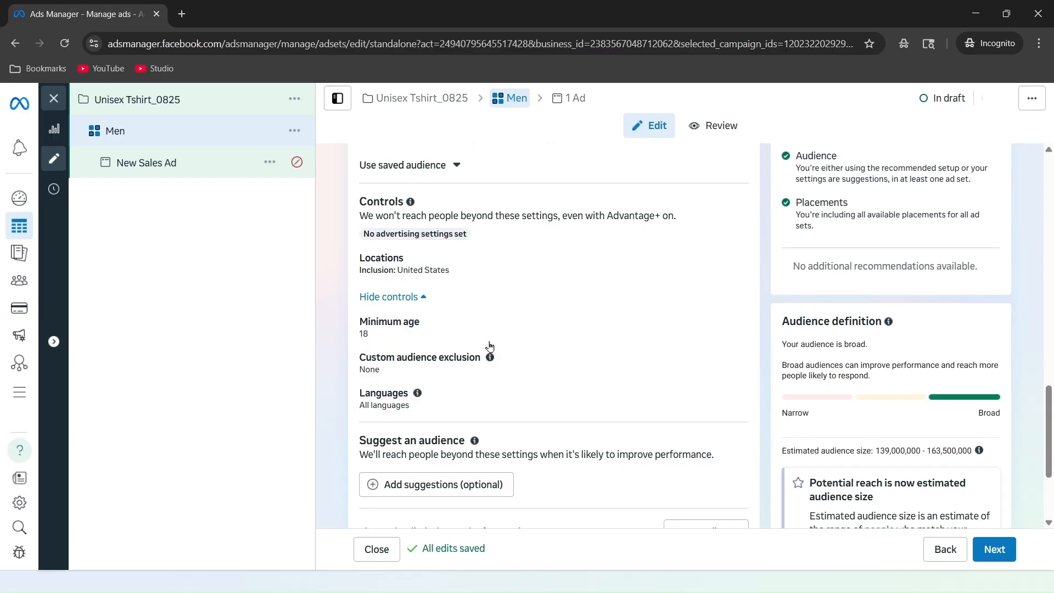
scroll(579, 315, down, 3)
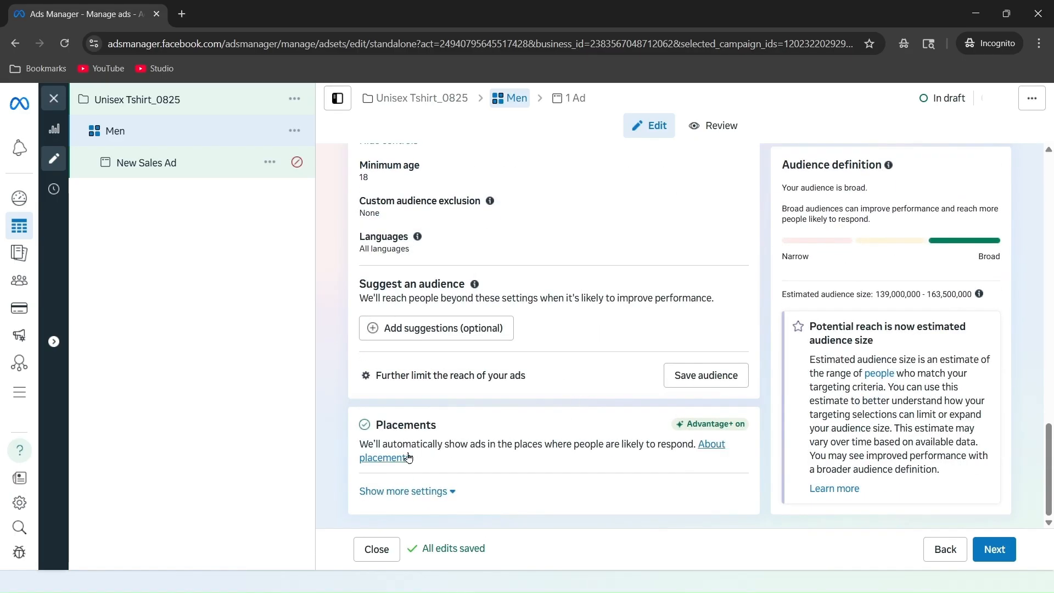
Step: Expand the ad set's placement settings and review the devices, platforms, placement controls and brand safety options
click(428, 491)
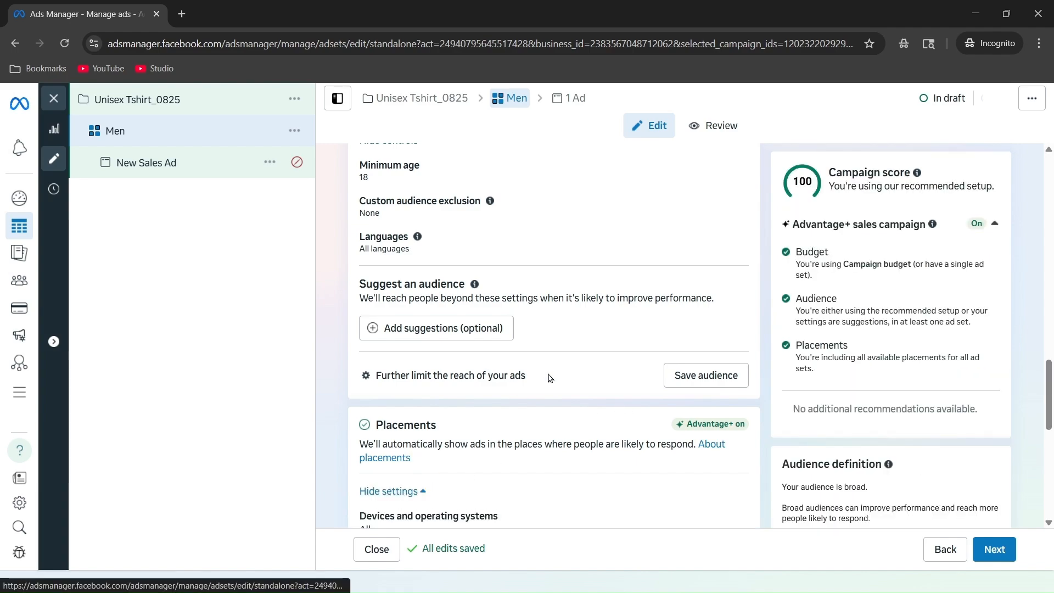
scroll(483, 382, down, 6)
scroll(522, 351, up, 3)
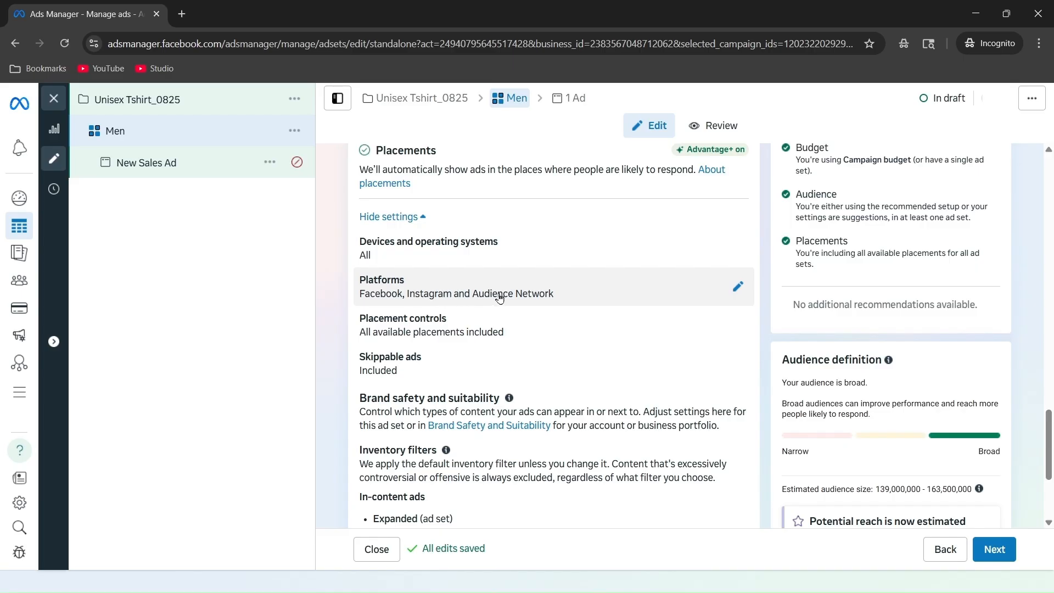
scroll(521, 286, down, 4)
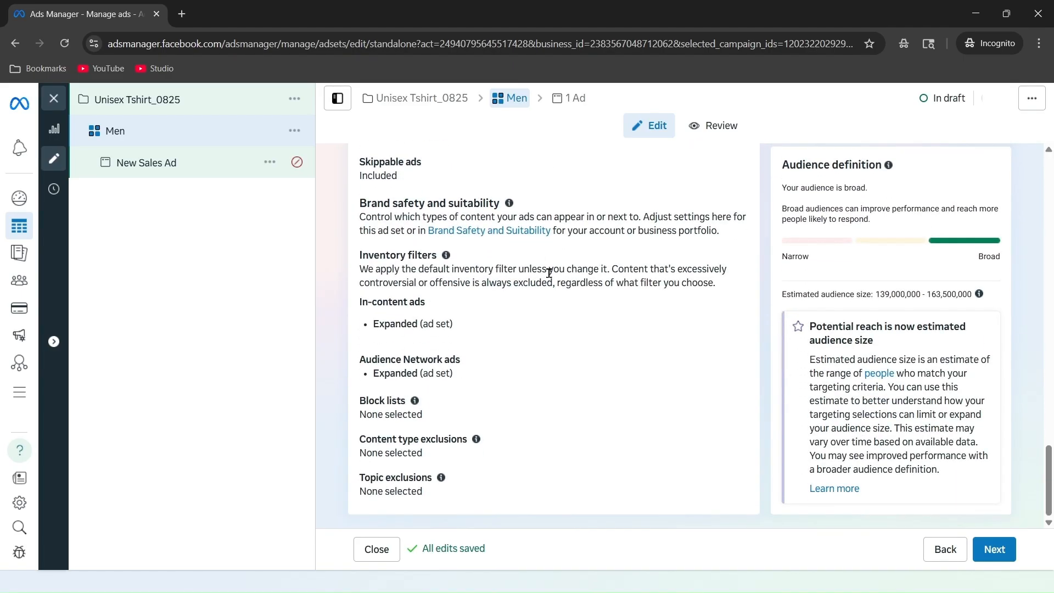
Step: Continue to the ad level, check the Hierarchy.png image for the ad naming, and rename the new ad as Summer
click(998, 551)
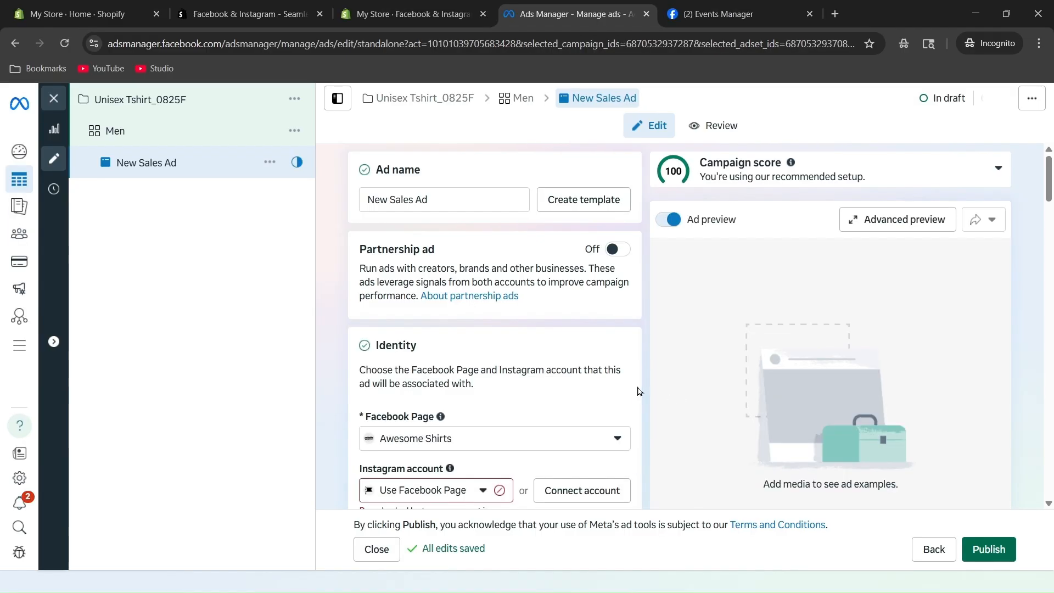
key(alt+Tab)
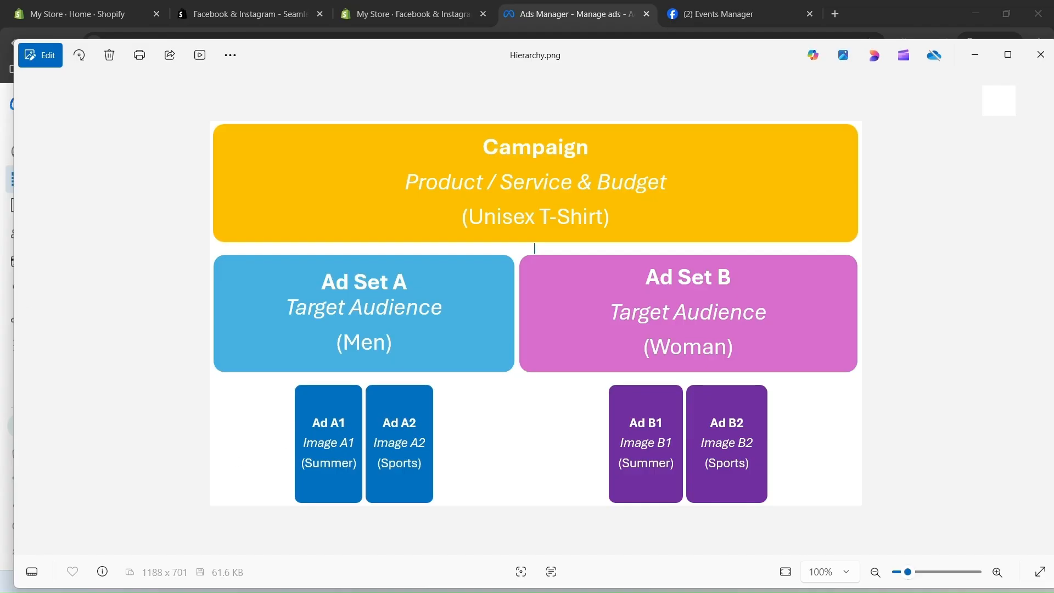
key(alt+Tab)
drag(457, 198, 368, 202)
key(BackSpace)
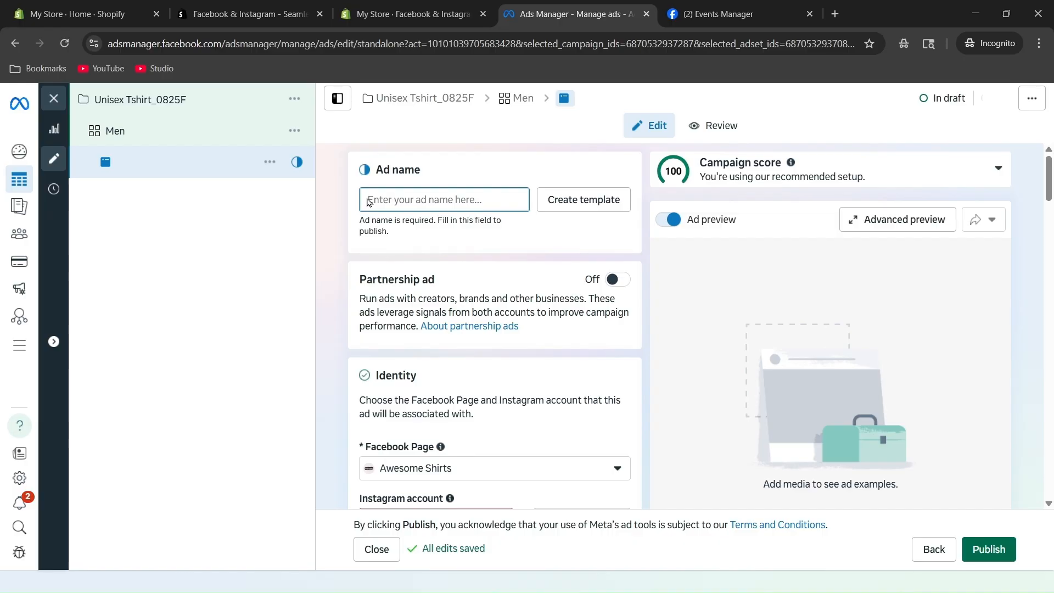
text(Summer)
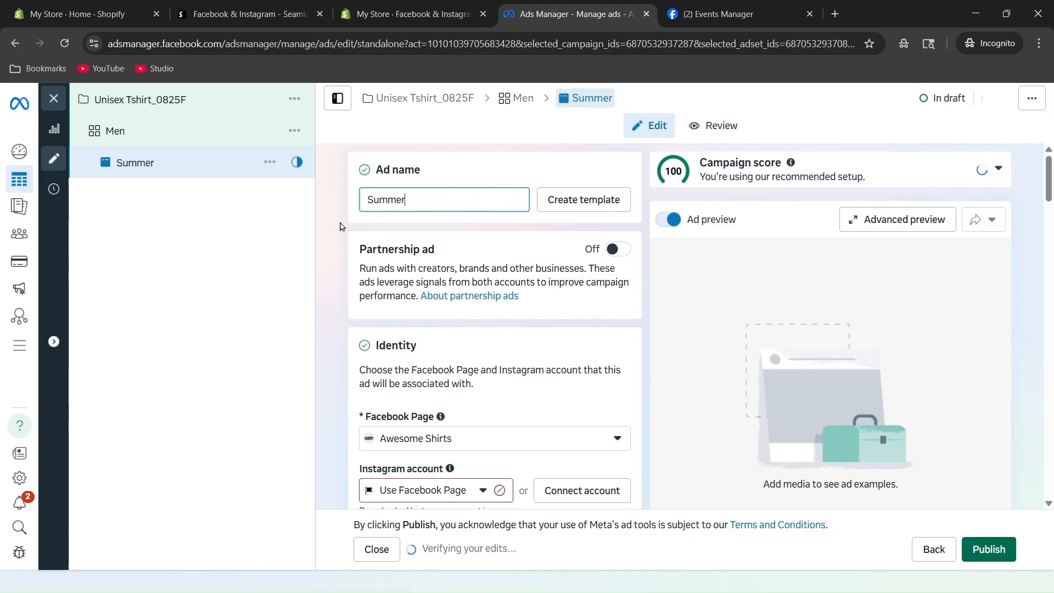
Step: Review the Summer ad's identity and creative source, compare the Flexible format, and select Single image or video
scroll(429, 299, down, 3)
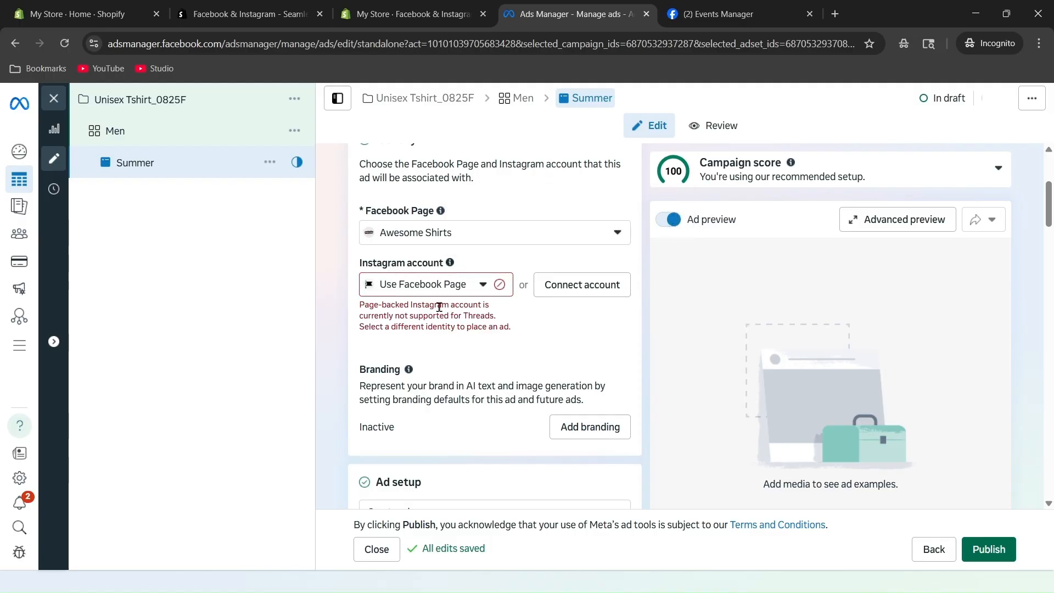
scroll(439, 307, down, 4)
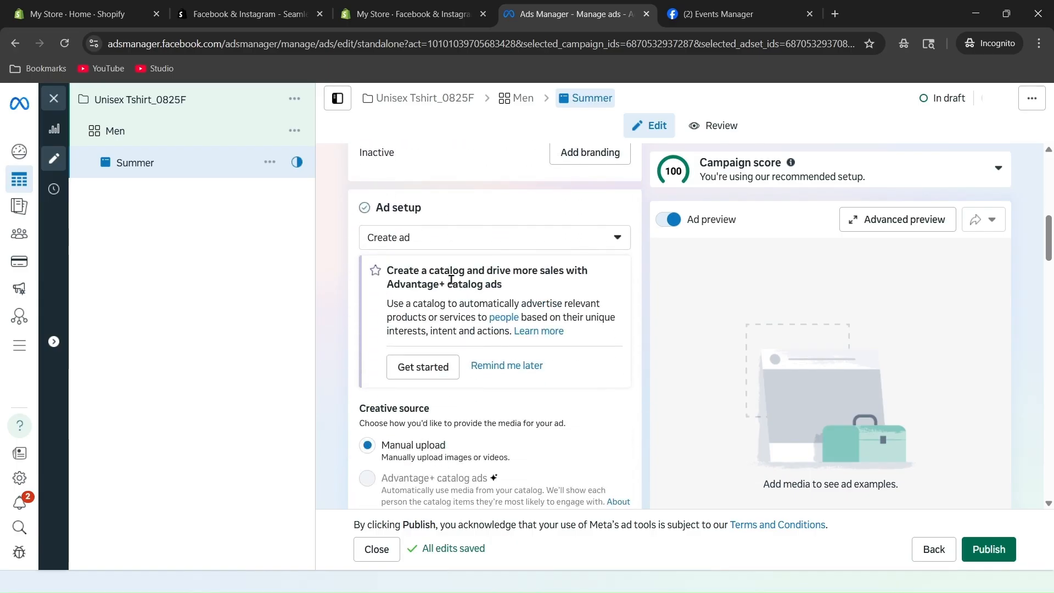
scroll(450, 280, down, 5)
scroll(377, 212, up, 1)
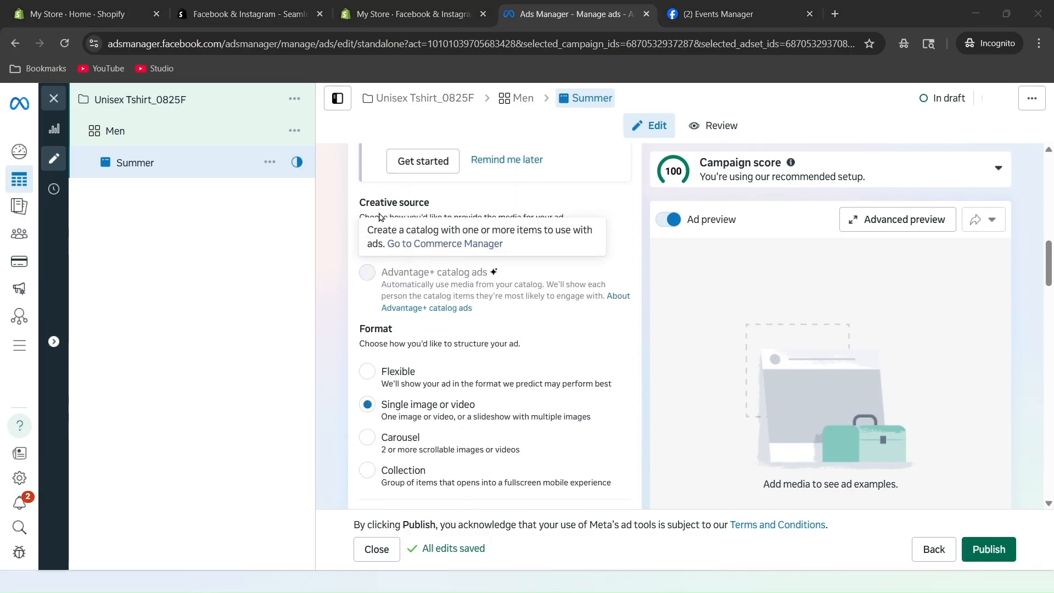
scroll(340, 316, down, 1)
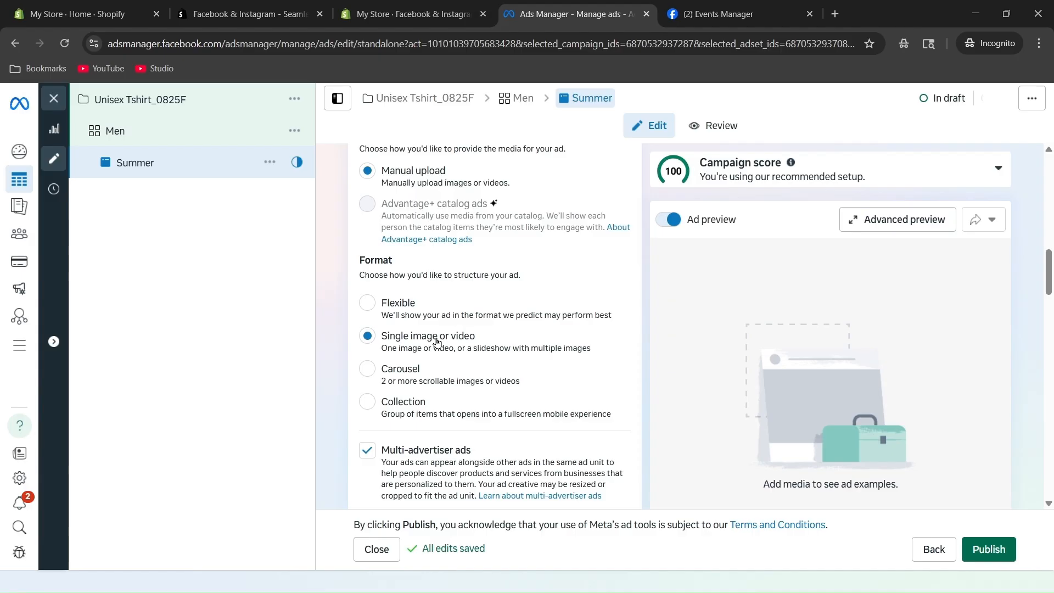
click(405, 305)
click(411, 341)
Step: Copy the store's Unisex classic tee product page address and enter it as the Summer ad's website URL
scroll(582, 277, down, 3)
scroll(585, 272, down, 1)
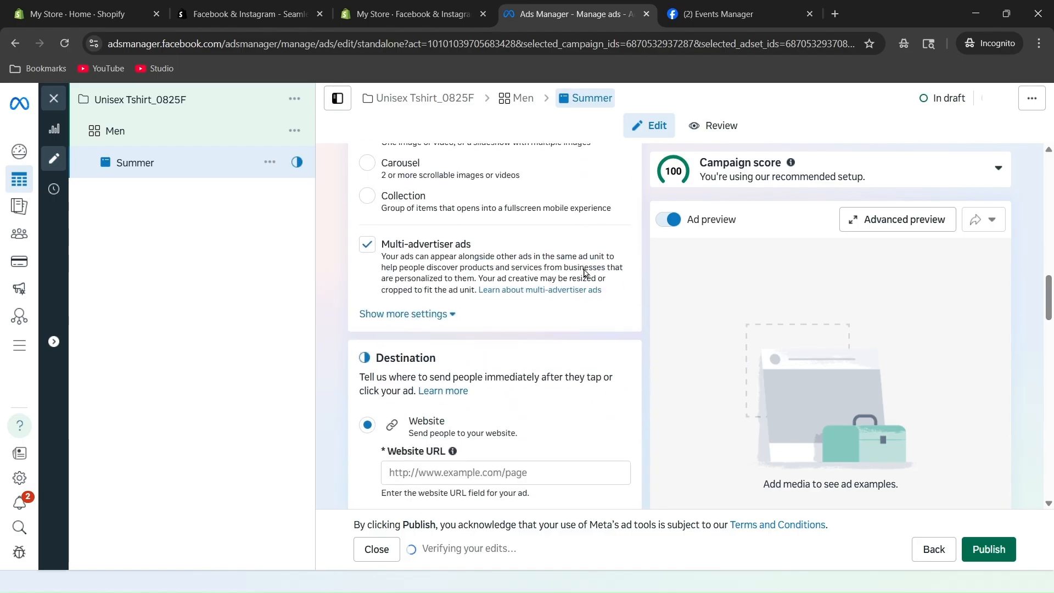
scroll(584, 273, down, 4)
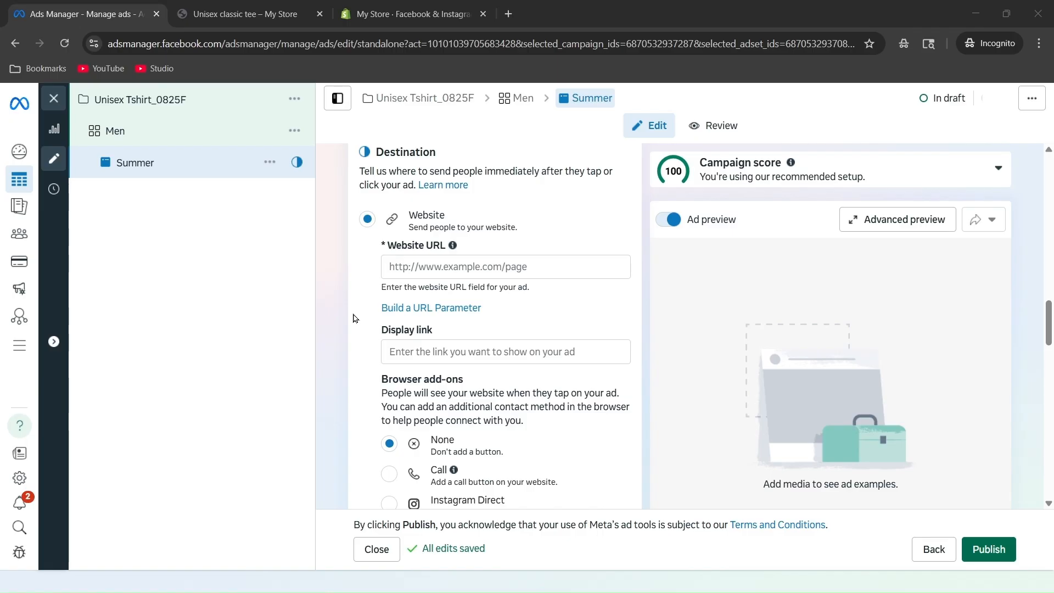
click(273, 13)
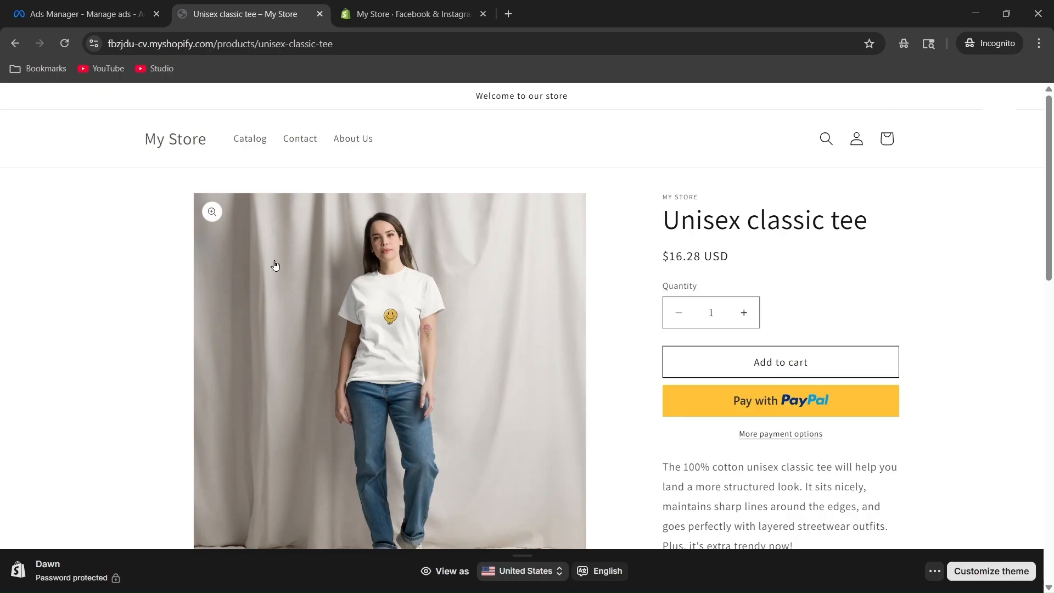
scroll(572, 261, down, 1)
scroll(572, 260, up, 1)
click(378, 37)
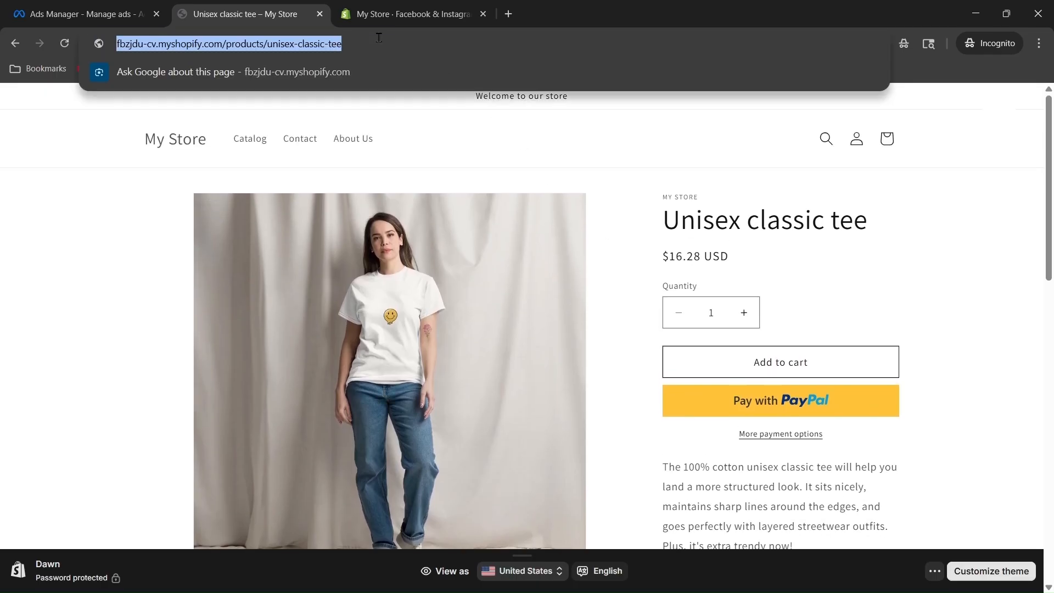
click(82, 14)
click(538, 266)
key(ctrl+v)
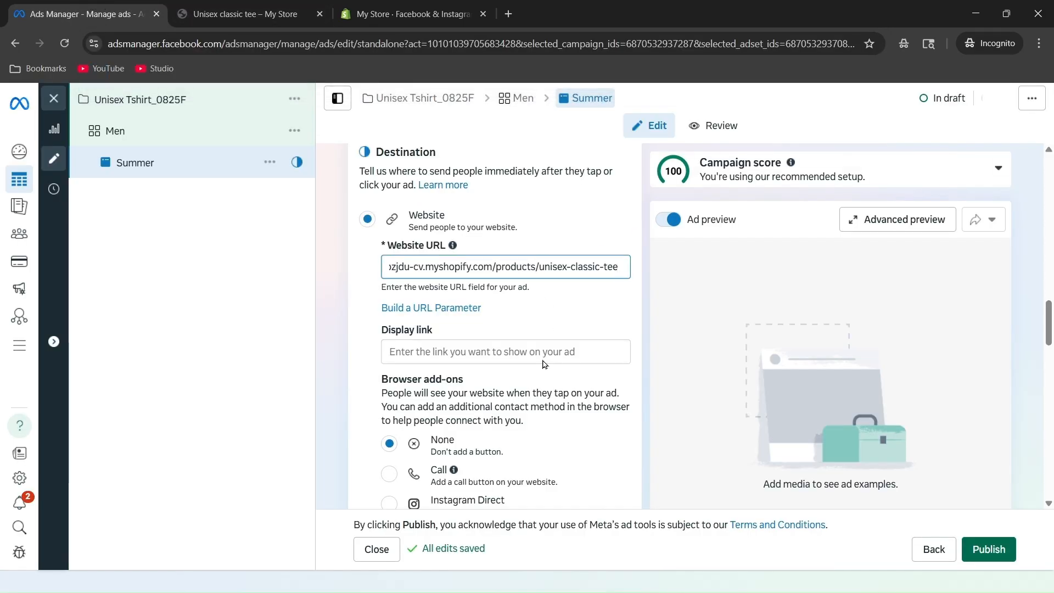
click(529, 332)
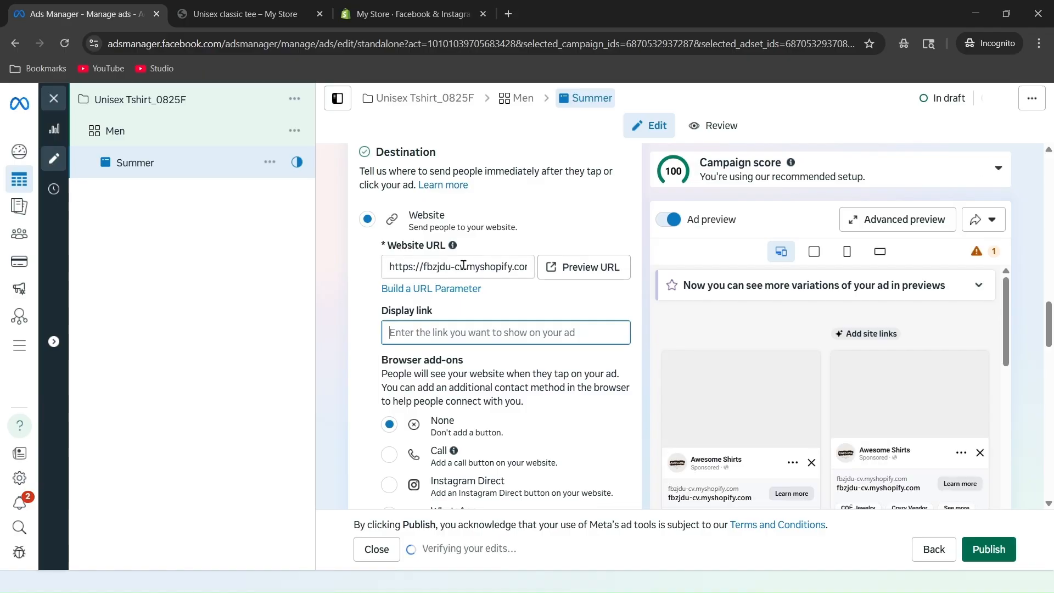
scroll(726, 466, down, 1)
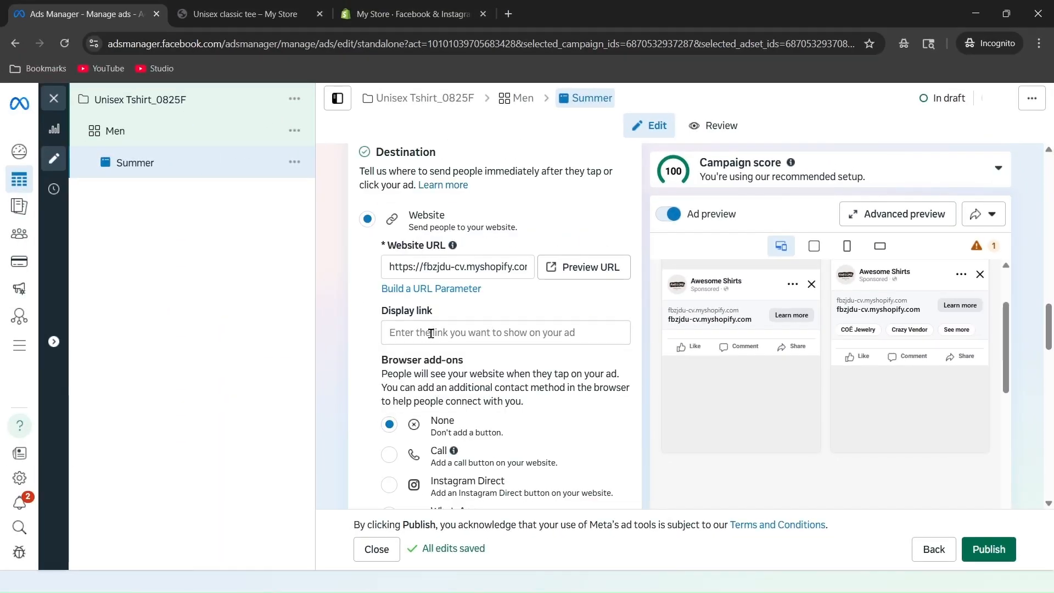
click(328, 441)
text(www.myshopify.com/unisex)
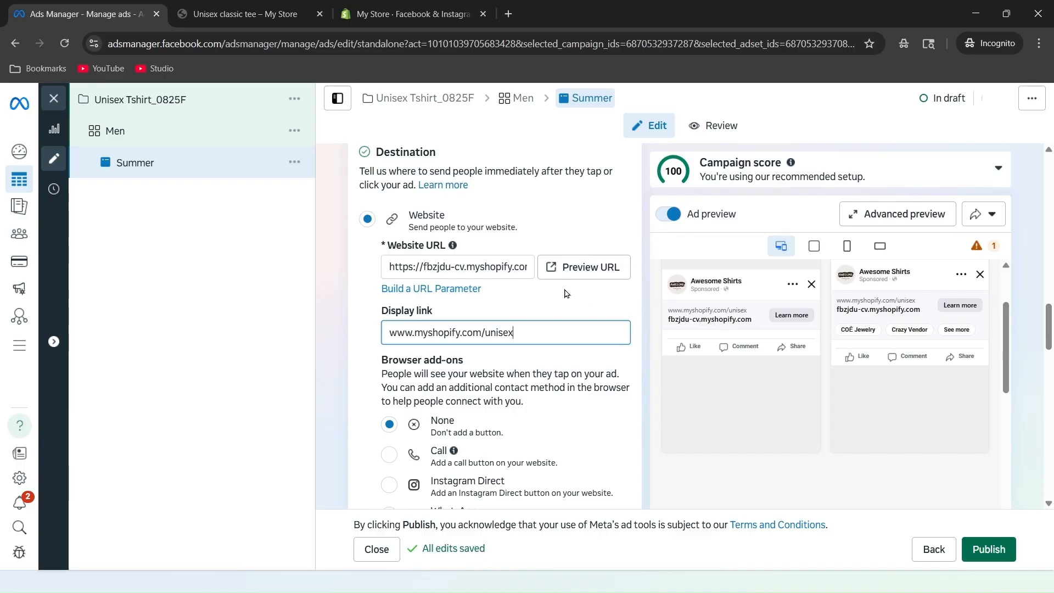
Step: Start setting up the creative as an image ad and continue past the creative setup stage with promo codes and branding off
scroll(561, 297, down, 2)
scroll(561, 297, down, 1)
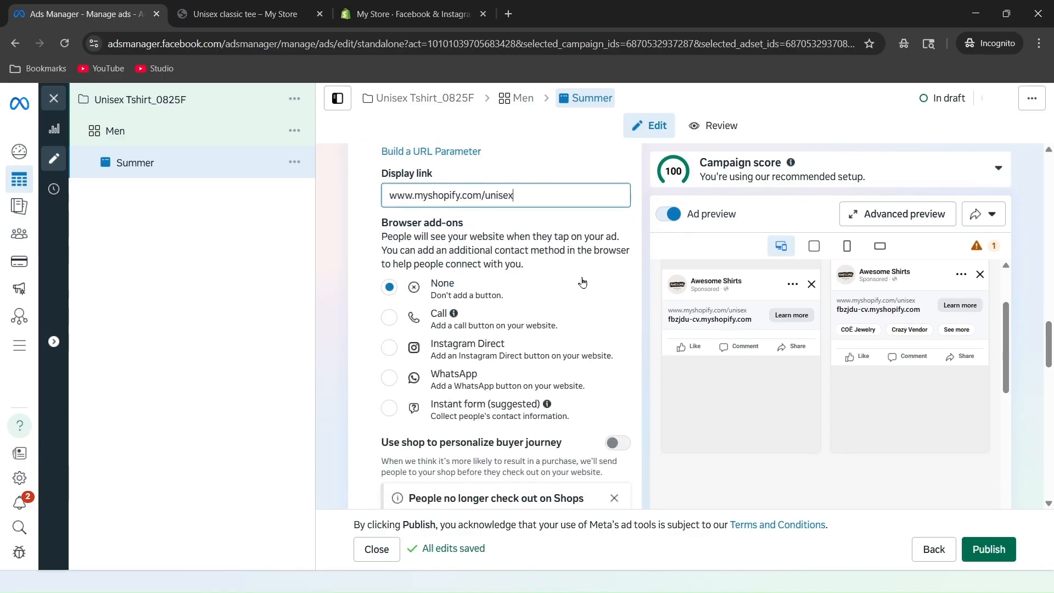
scroll(482, 313, down, 5)
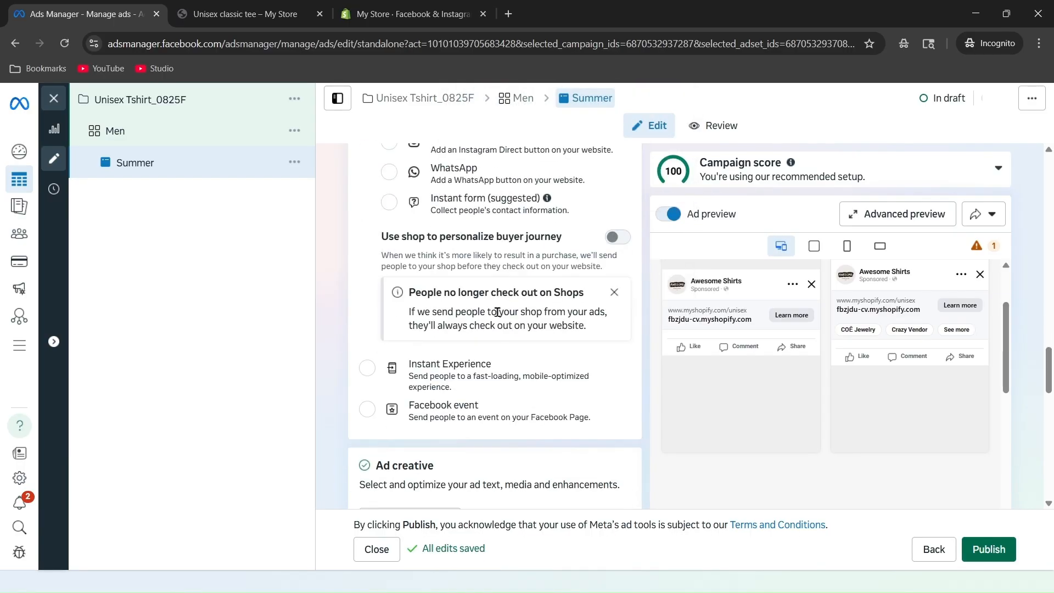
scroll(513, 317, down, 3)
scroll(487, 256, down, 2)
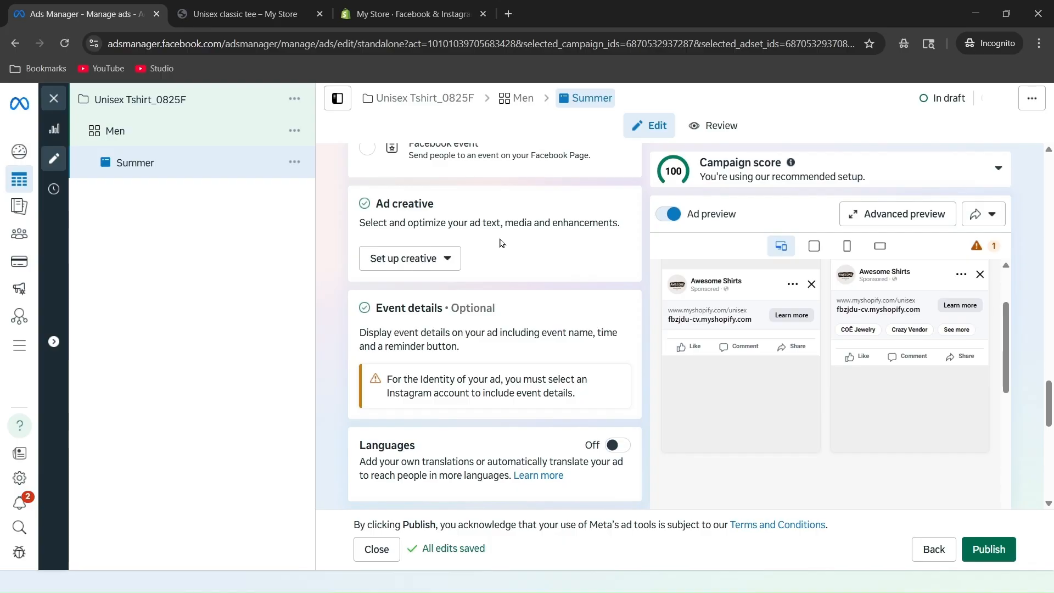
click(423, 265)
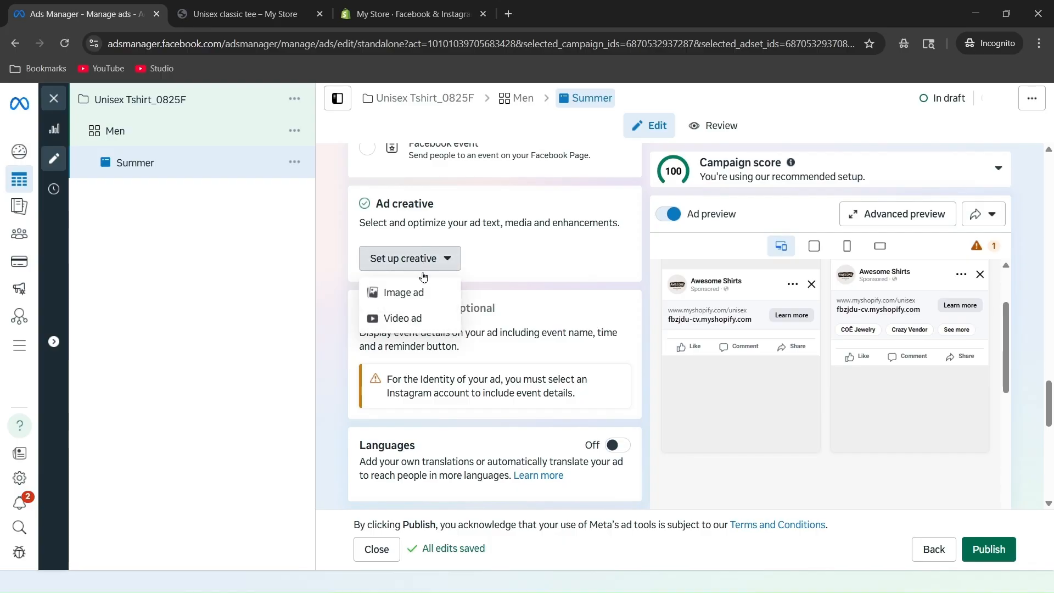
click(419, 291)
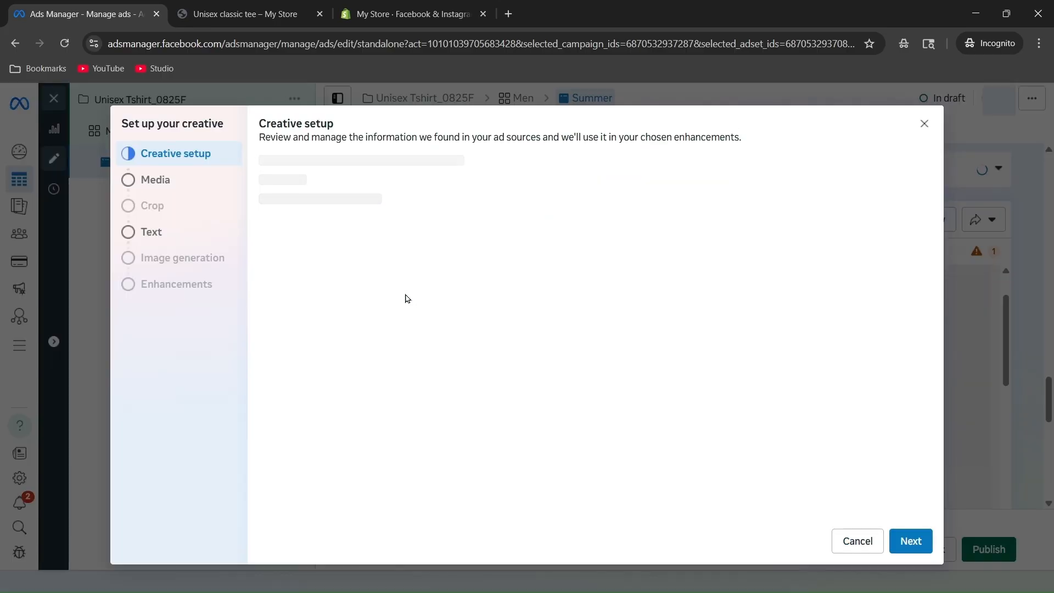
click(634, 164)
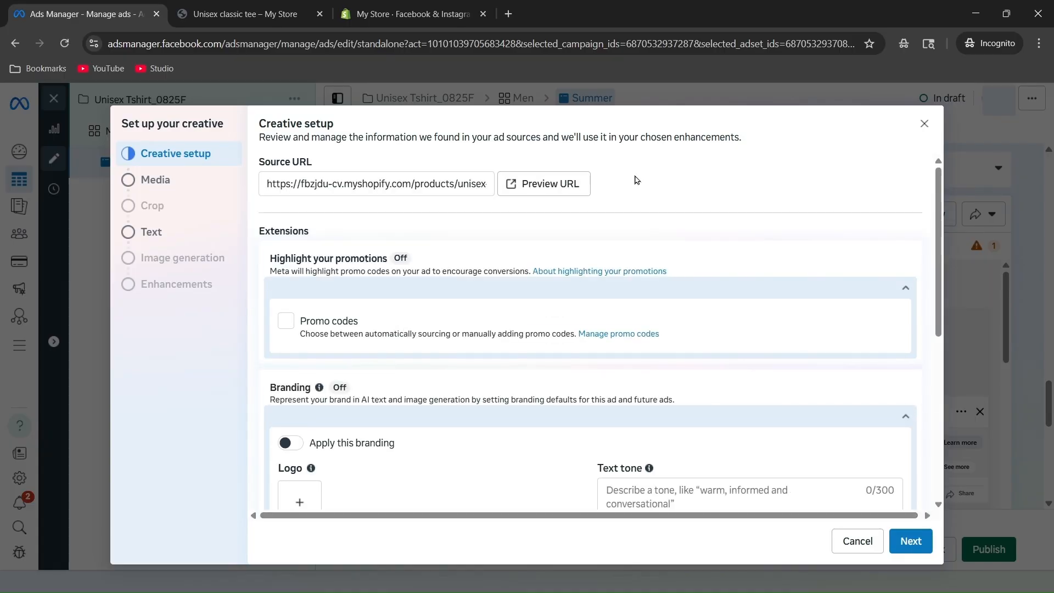
click(908, 542)
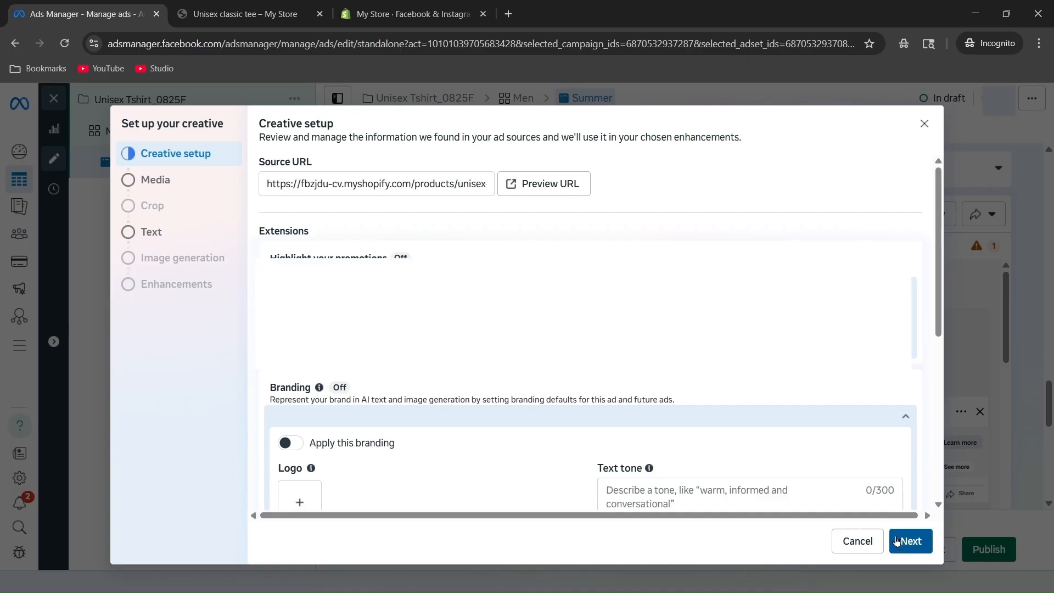
Step: Upload the Mens Ad image as the ad's media and choose the 9:16 vertical and 1.91:1 horizontal crops
click(886, 210)
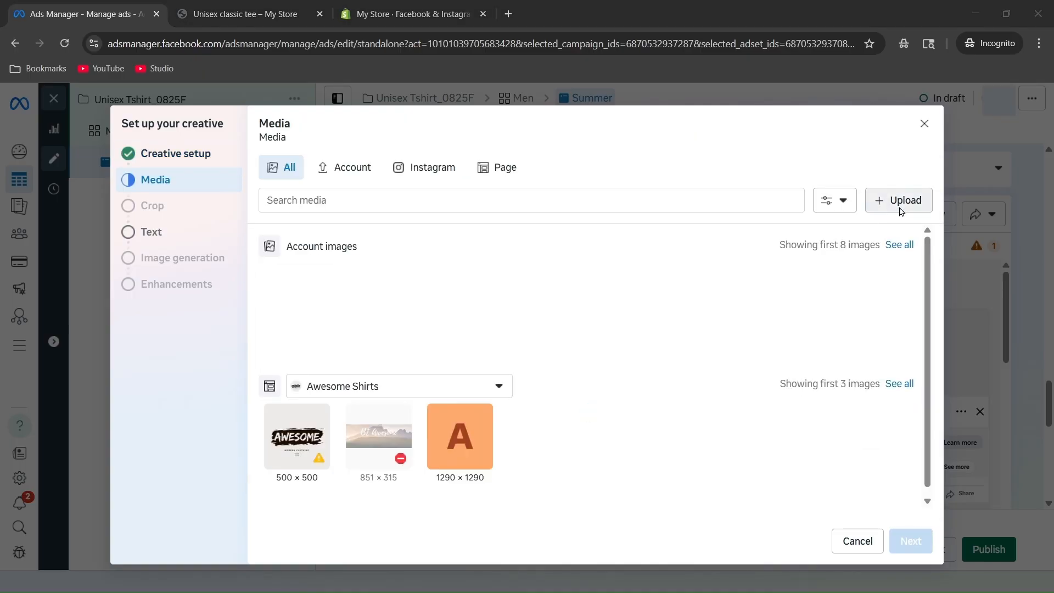
click(354, 241)
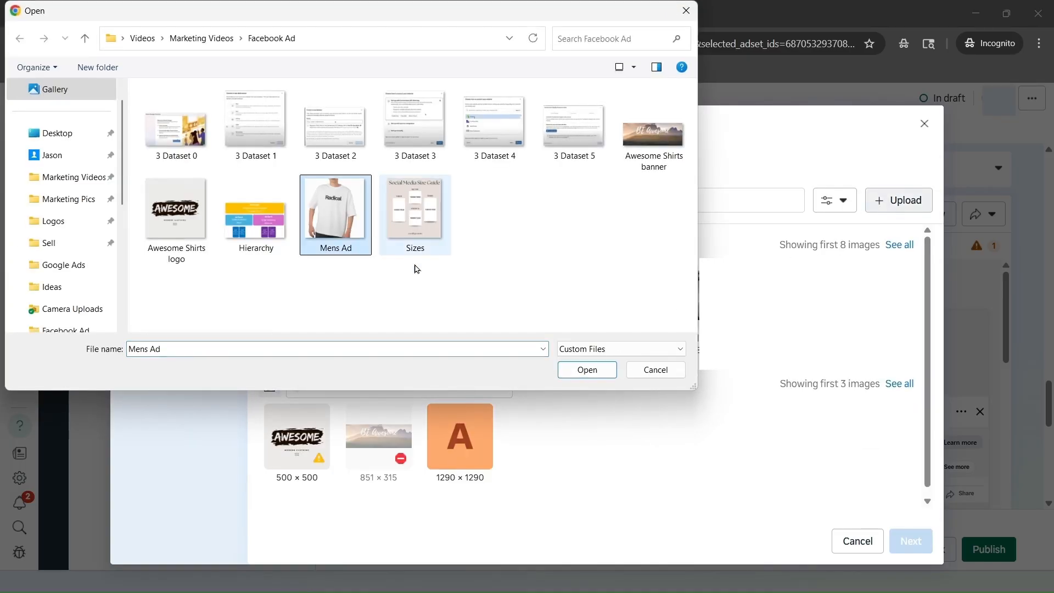
click(598, 370)
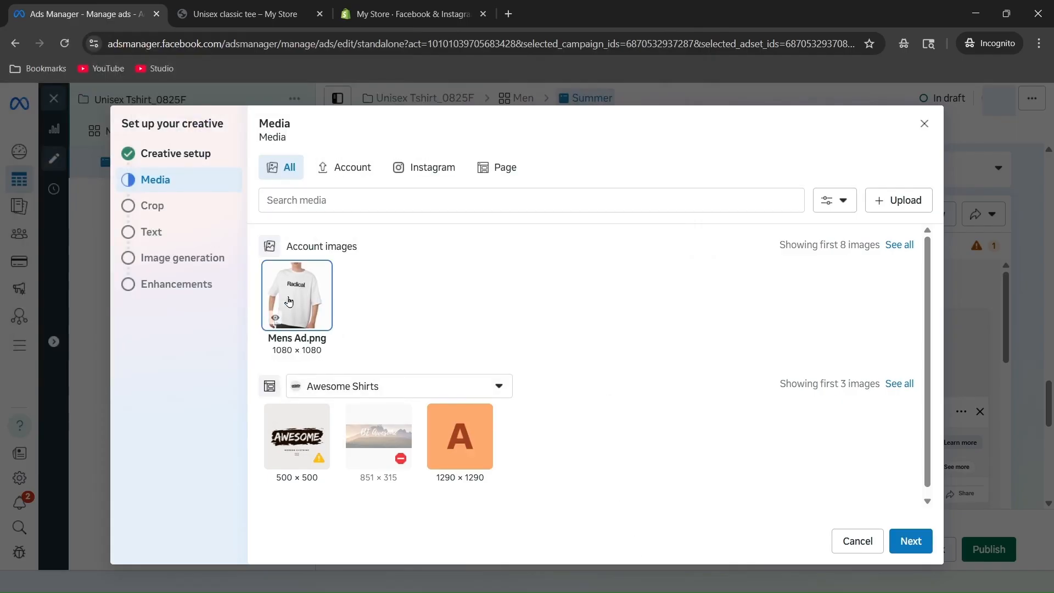
click(911, 542)
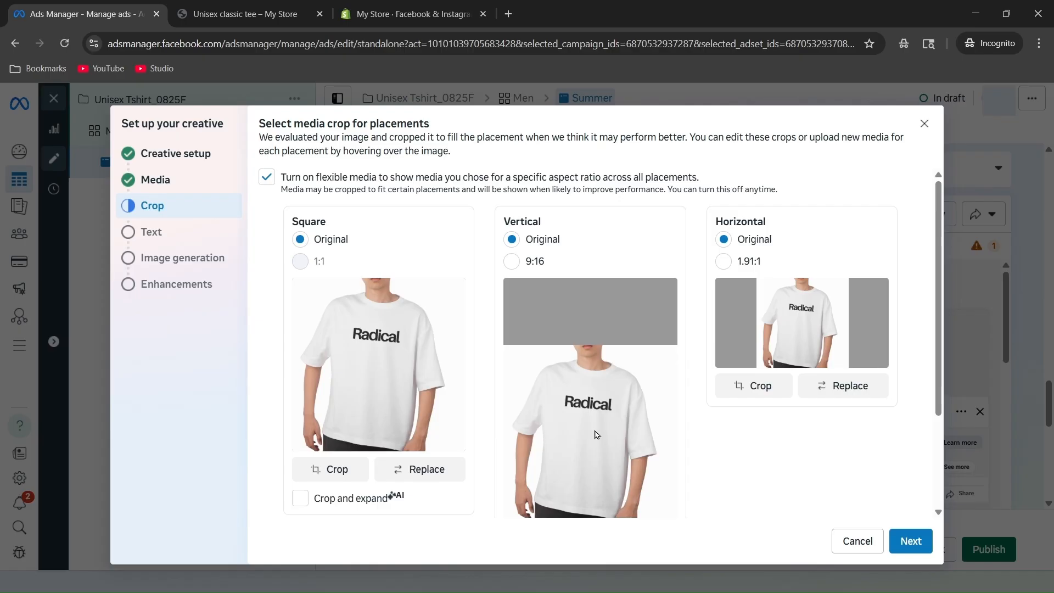
click(511, 261)
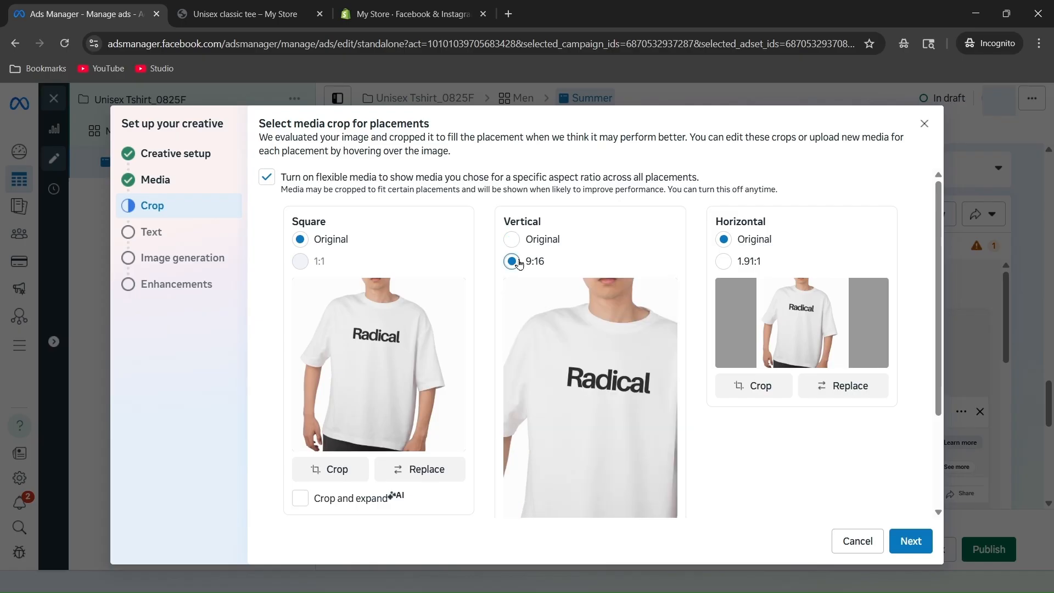
click(724, 262)
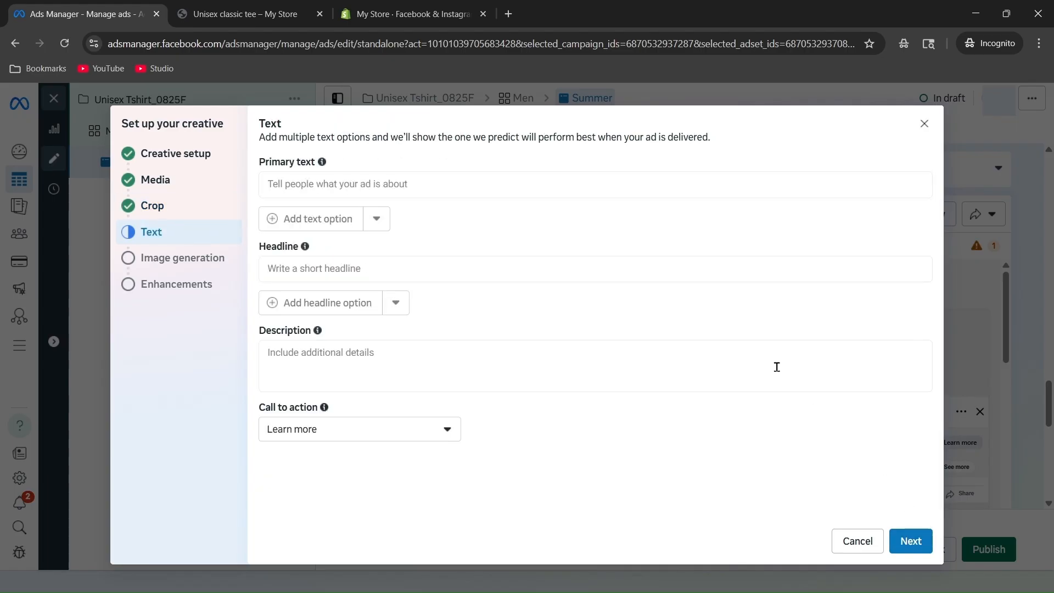
Step: Write the ad's primary text as "10% Men's Summer Shirt"
click(476, 188)
text(10)
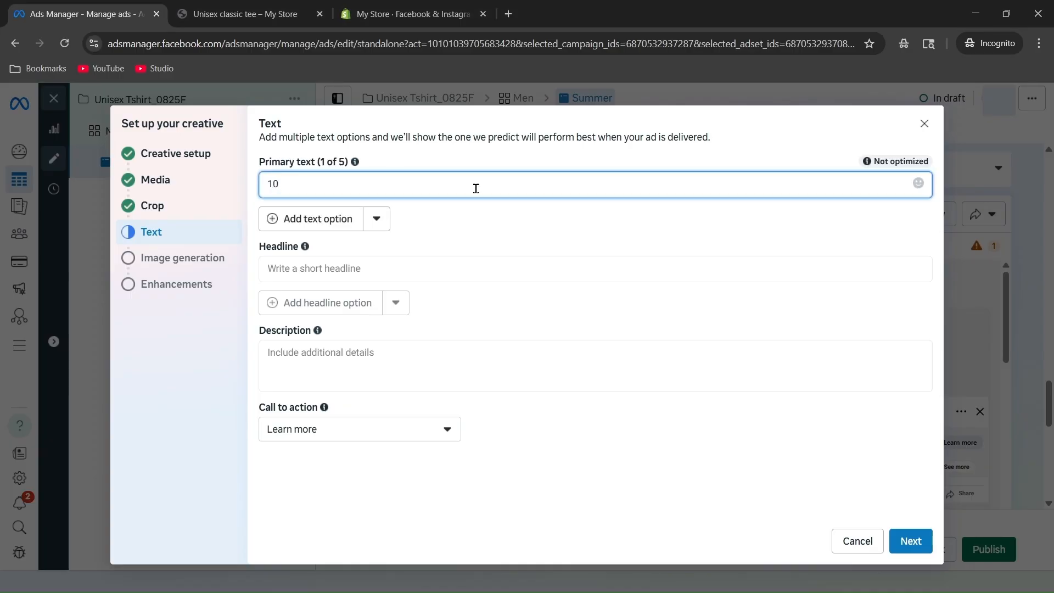
text(% Men's Shirt)
click(313, 184)
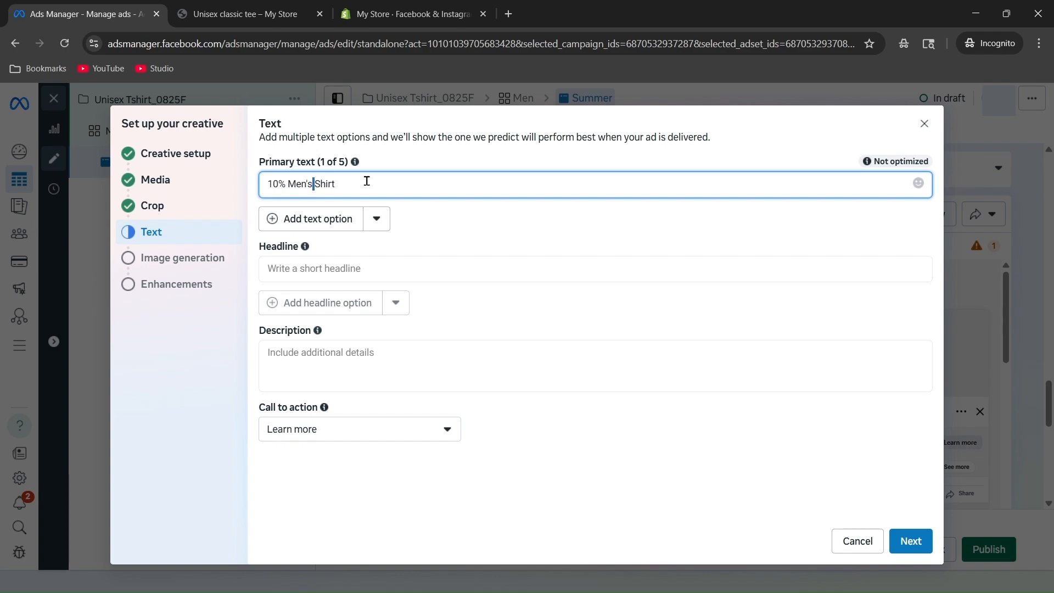
text(Summer)
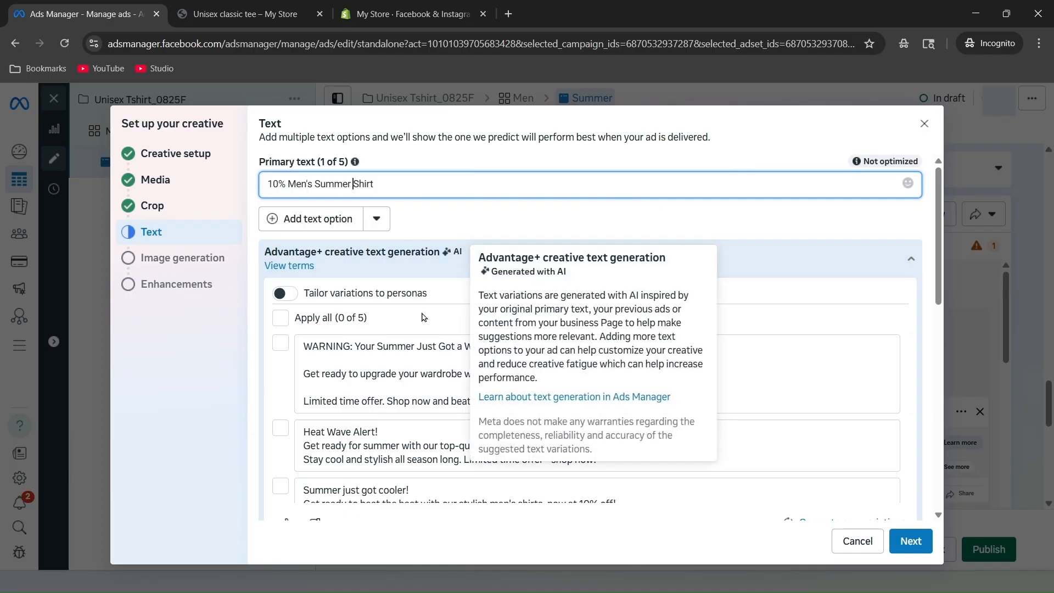
Step: Look over the AI-generated primary text variations and enter "10% Summer Sale" as the ad's headline
scroll(454, 295, down, 1)
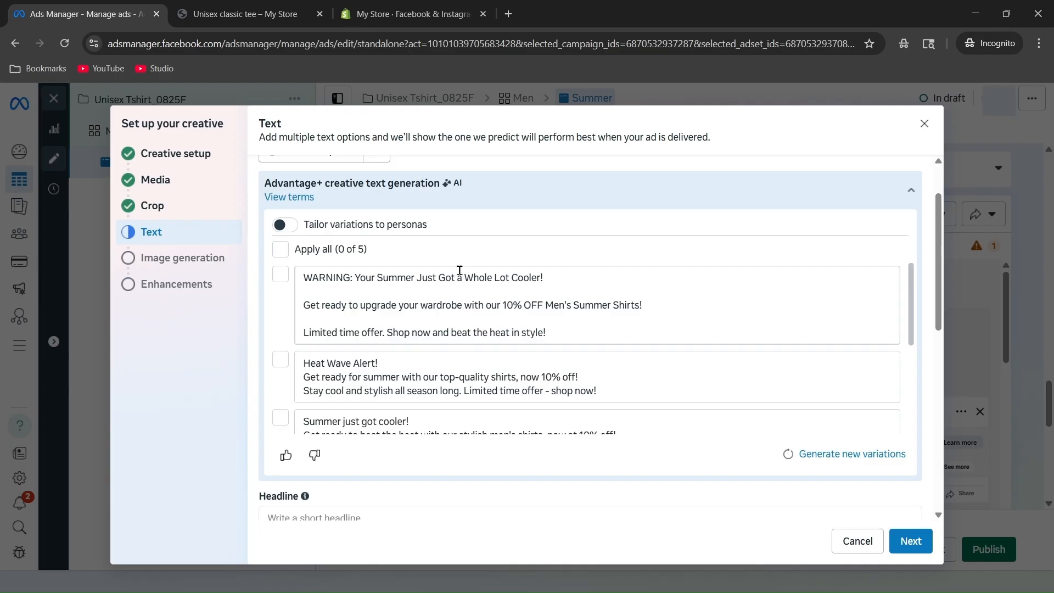
scroll(453, 268, down, 4)
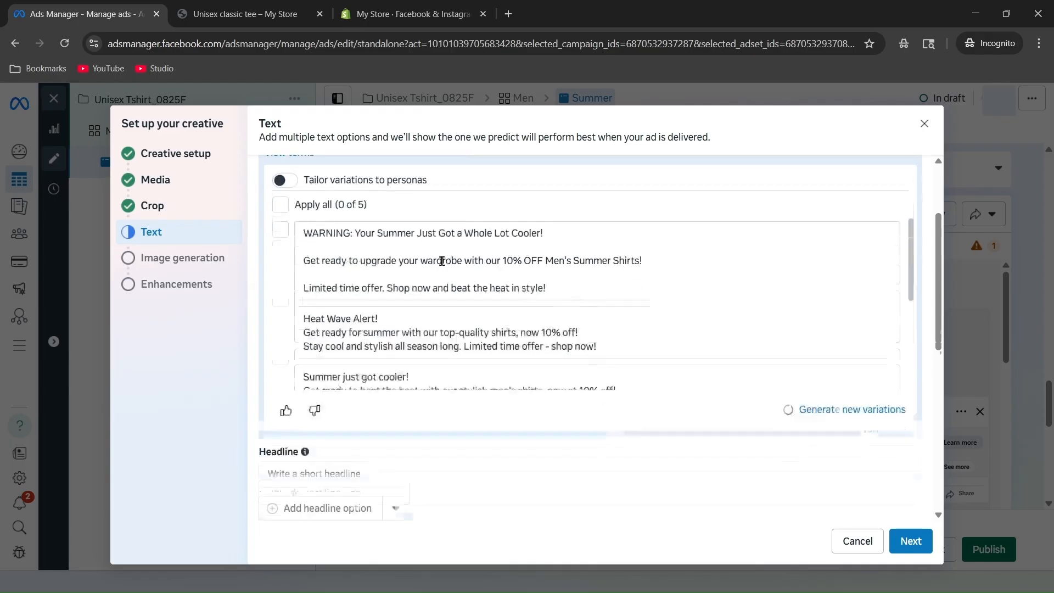
click(465, 244)
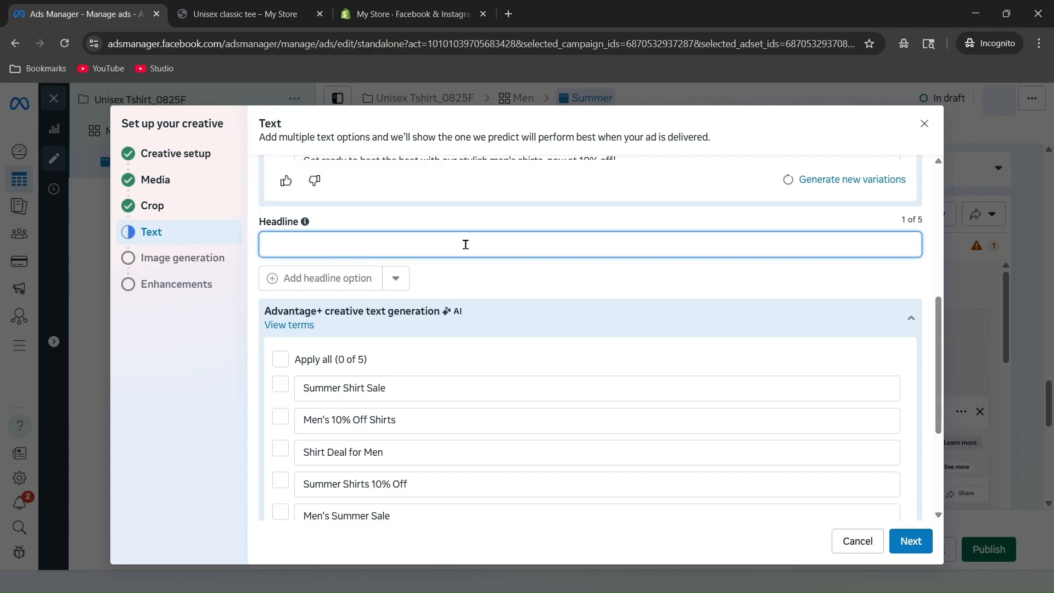
text(% Summer)
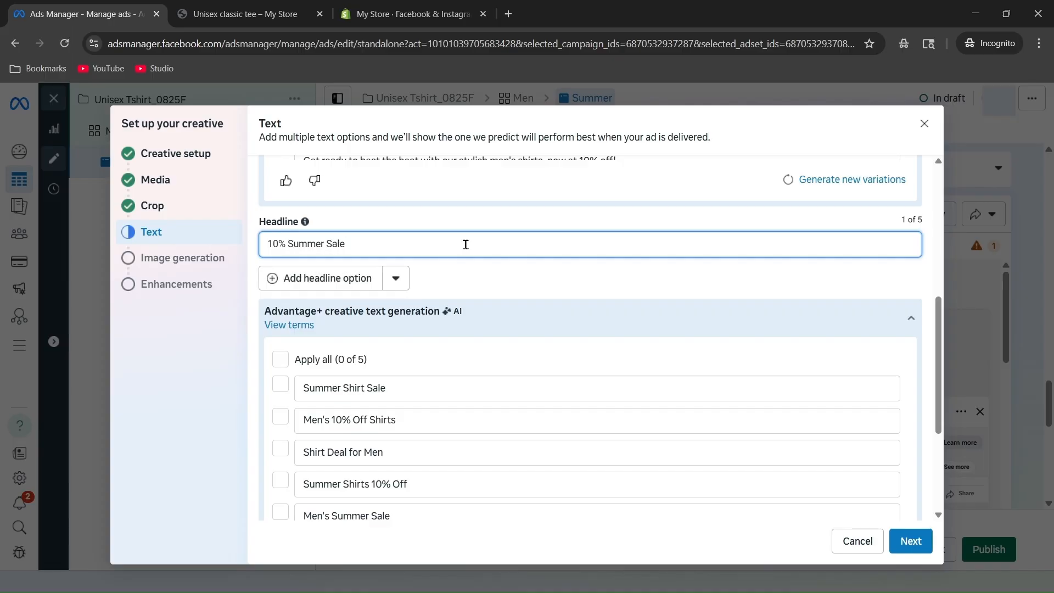
text( Sale)
Step: Enter "Sizes small to xl" as the ad's description
scroll(520, 247, down, 3)
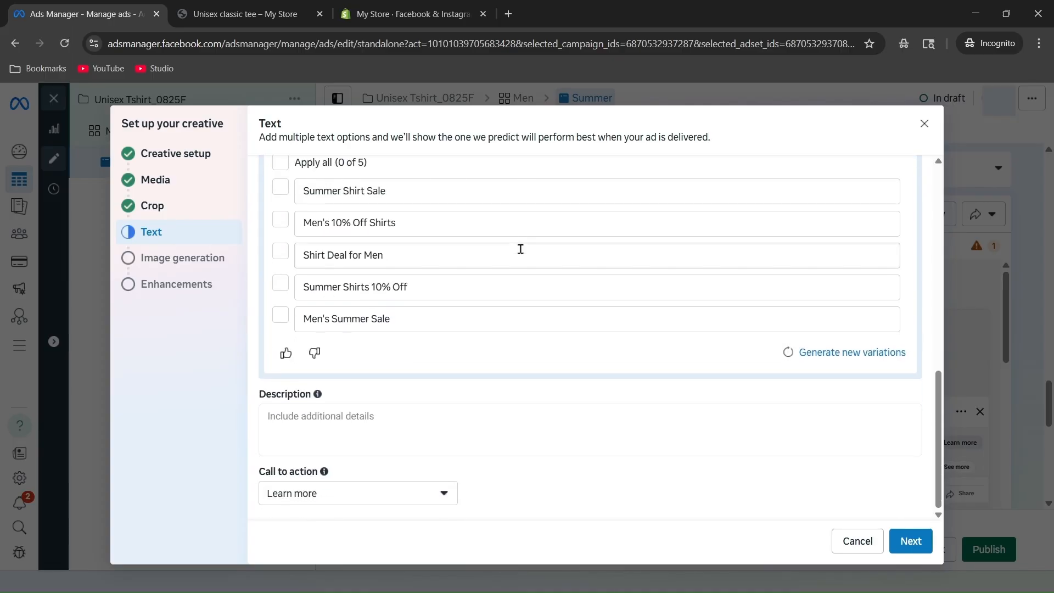
click(453, 427)
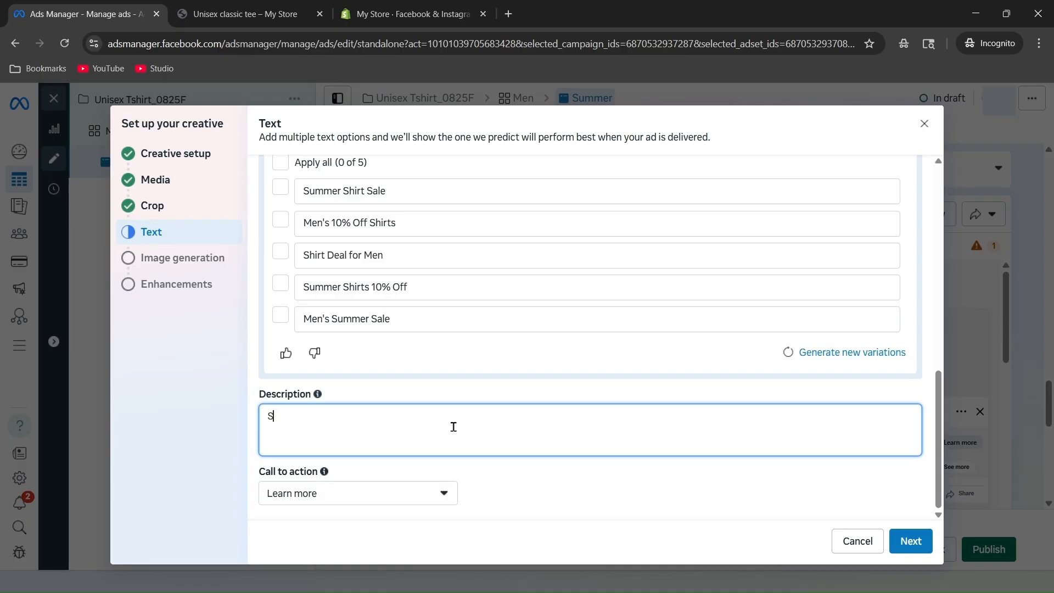
text(Sizes small to medium)
key(BackSpace)
key(BackSpace)
key(BackSpace)
Step: Set the ad's call to action to Order now and continue to image generation
click(379, 493)
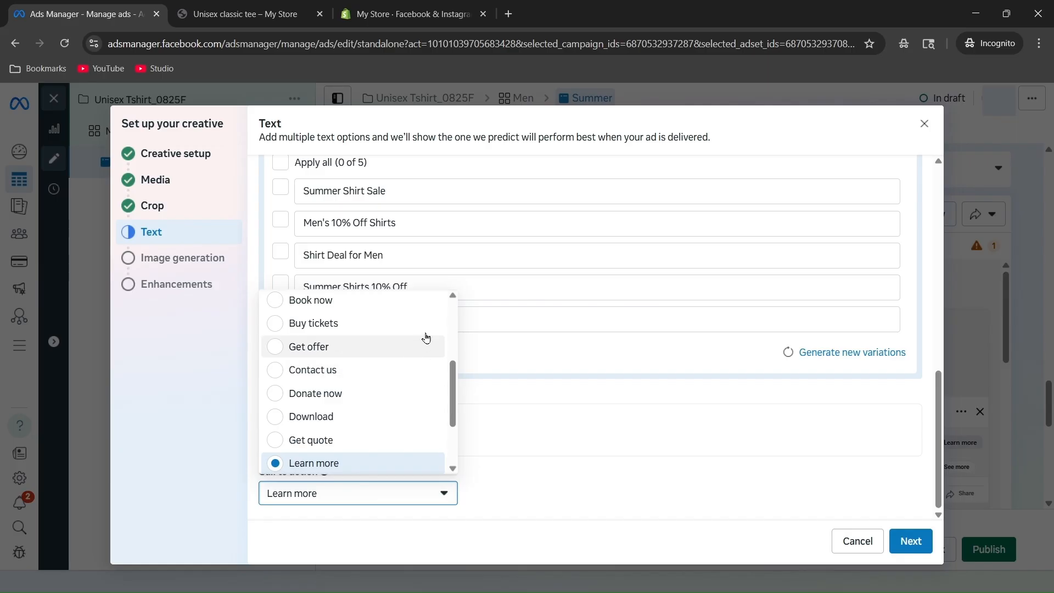
drag(453, 371, 448, 436)
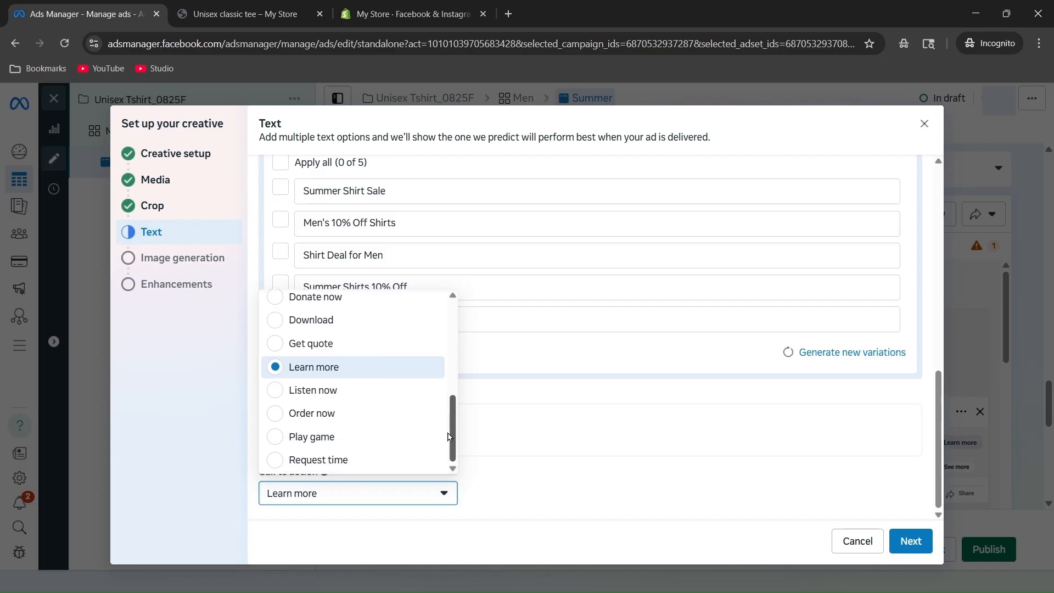
click(367, 413)
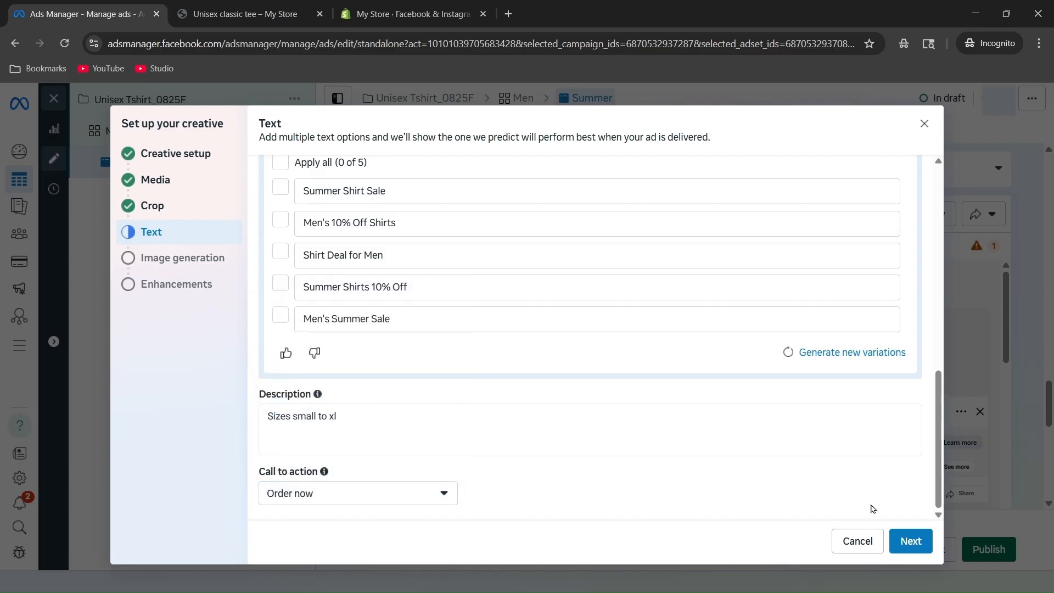
click(910, 540)
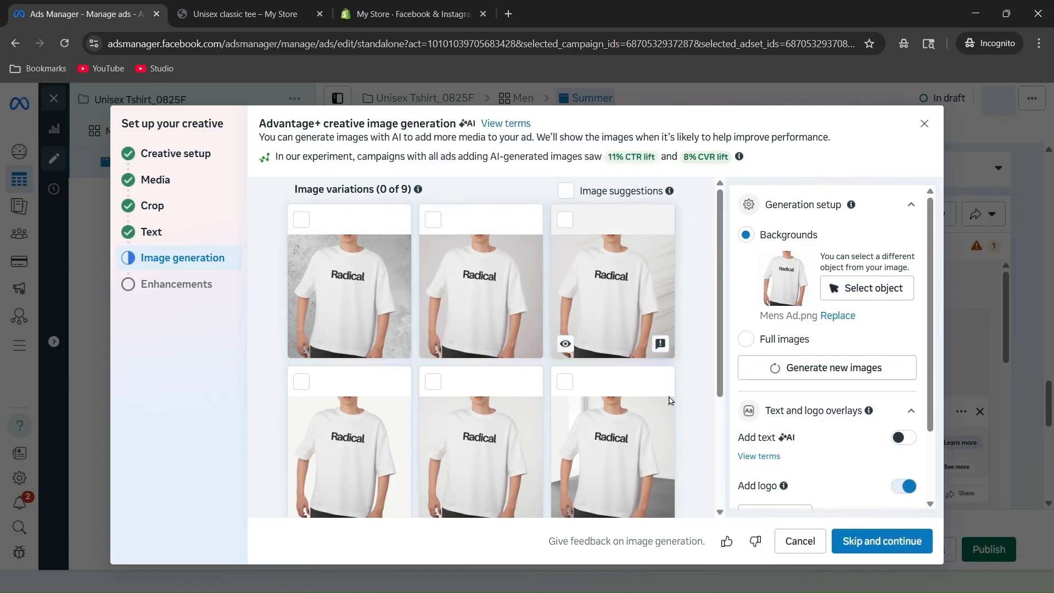
Step: Accept the sixth generated image variation and turn on the Add overlays enhancement to finish the creative setup
click(565, 381)
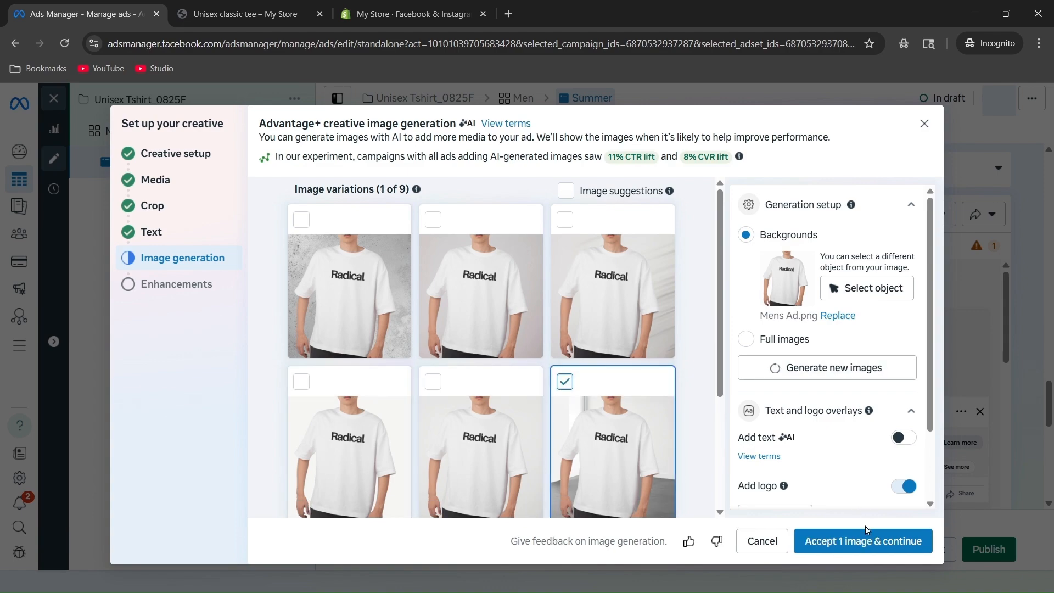
click(862, 543)
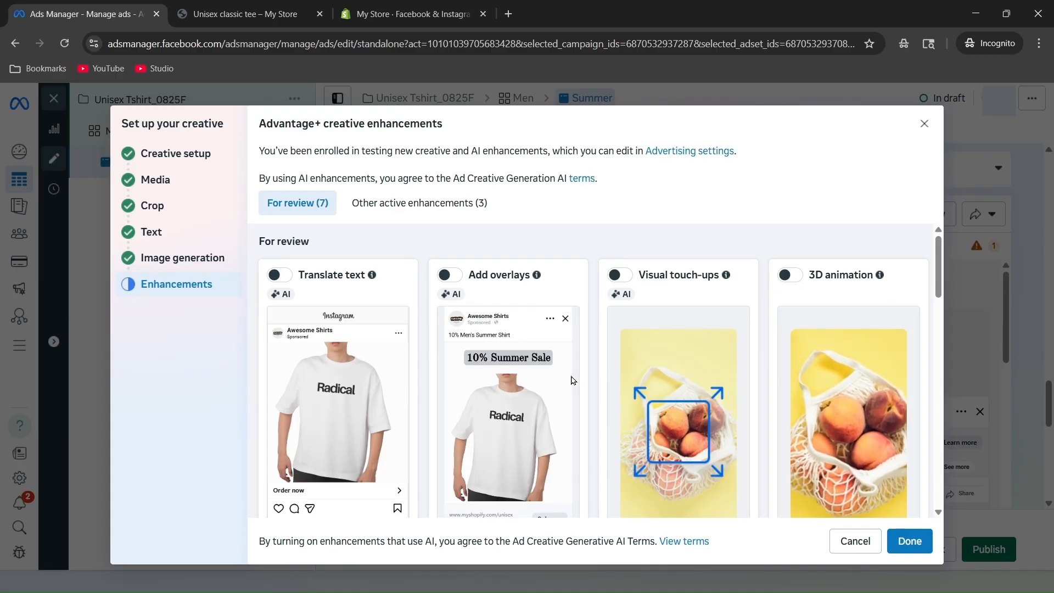
click(450, 275)
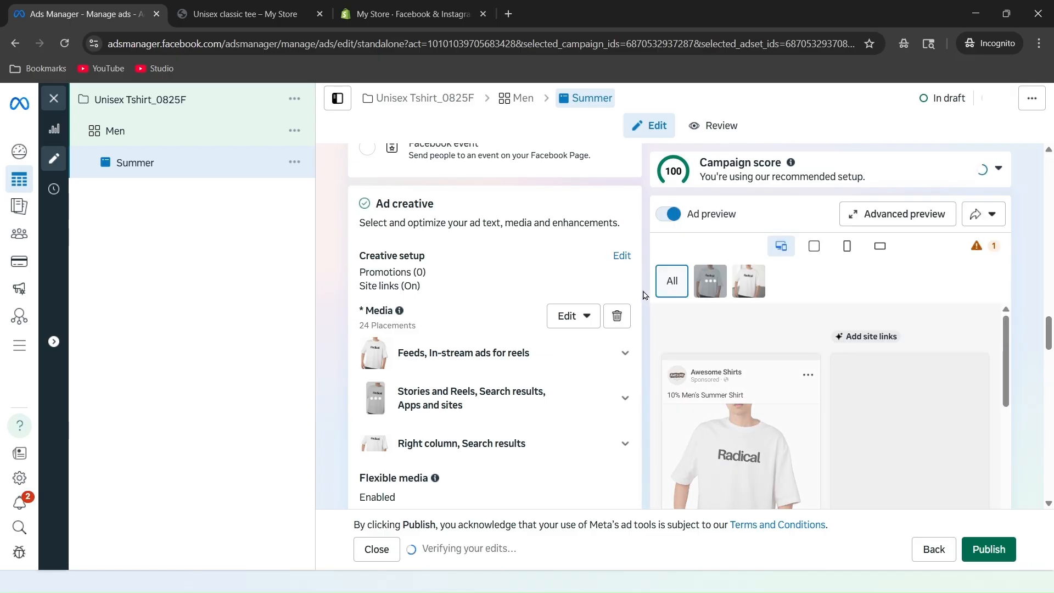
Step: Check the Summer ad's previews for feeds and for Stories and Reels, and publish the campaign
scroll(645, 295, down, 5)
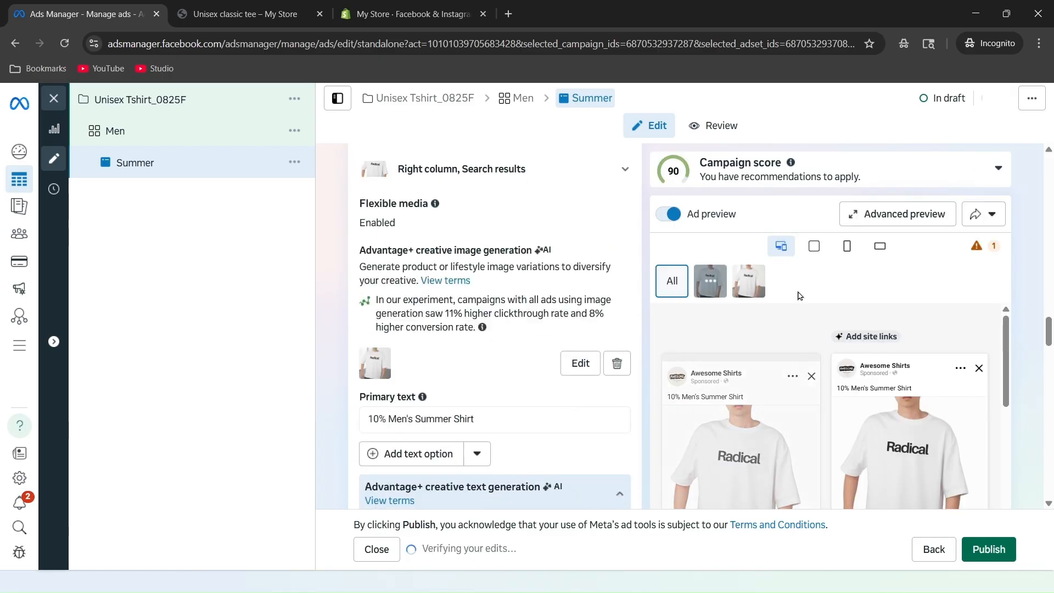
scroll(1004, 351, down, 2)
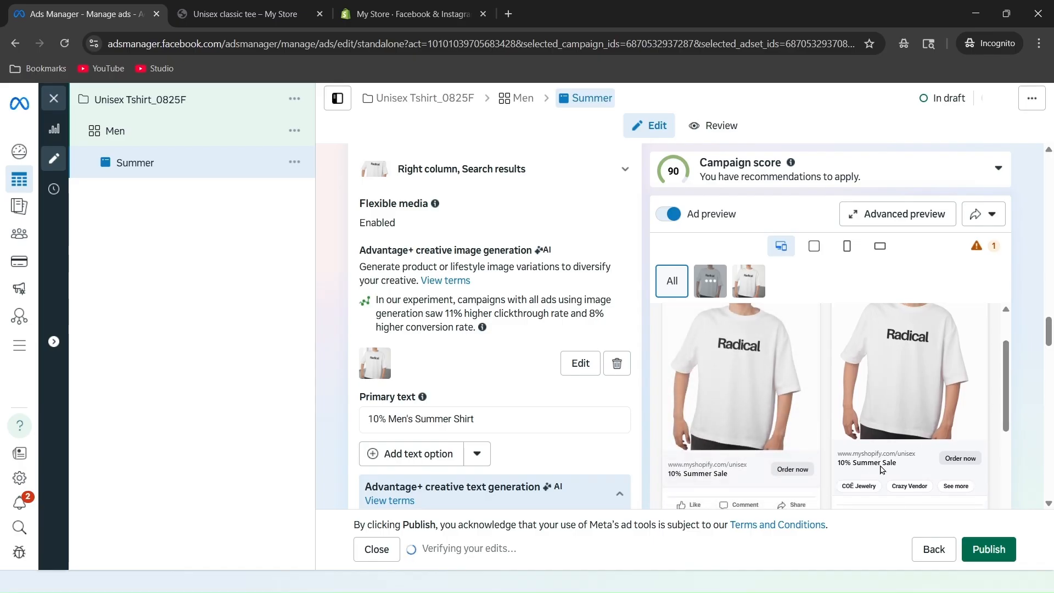
scroll(875, 469, up, 3)
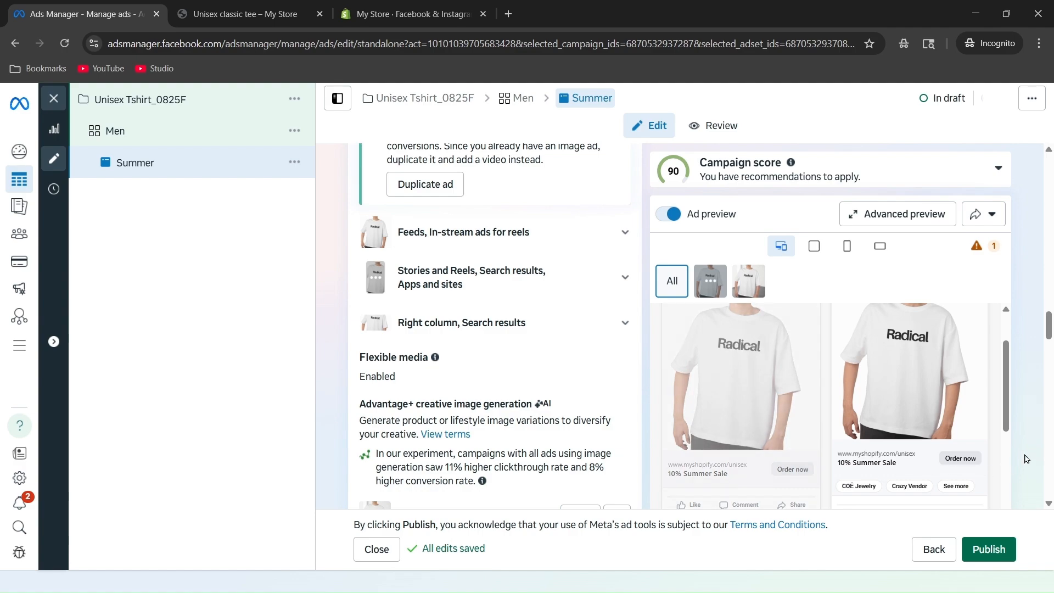
scroll(1009, 424, up, 2)
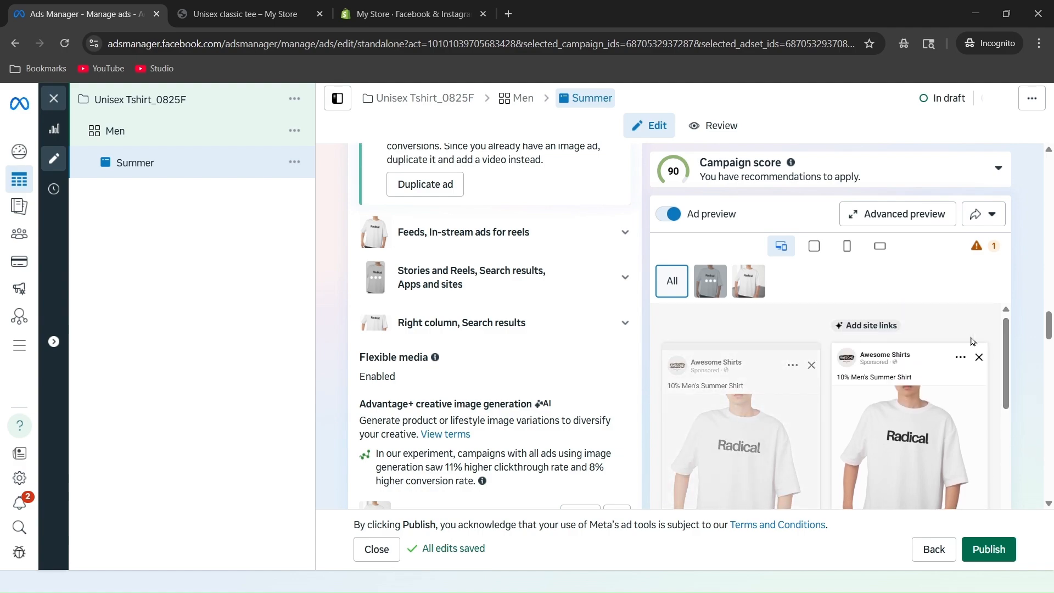
click(847, 246)
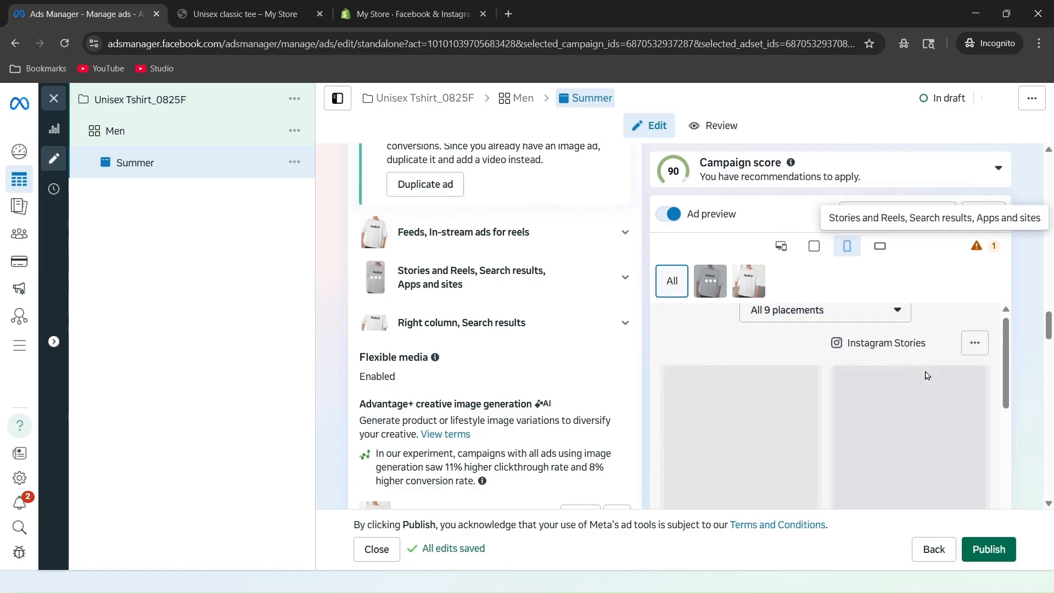
scroll(1004, 384, down, 1)
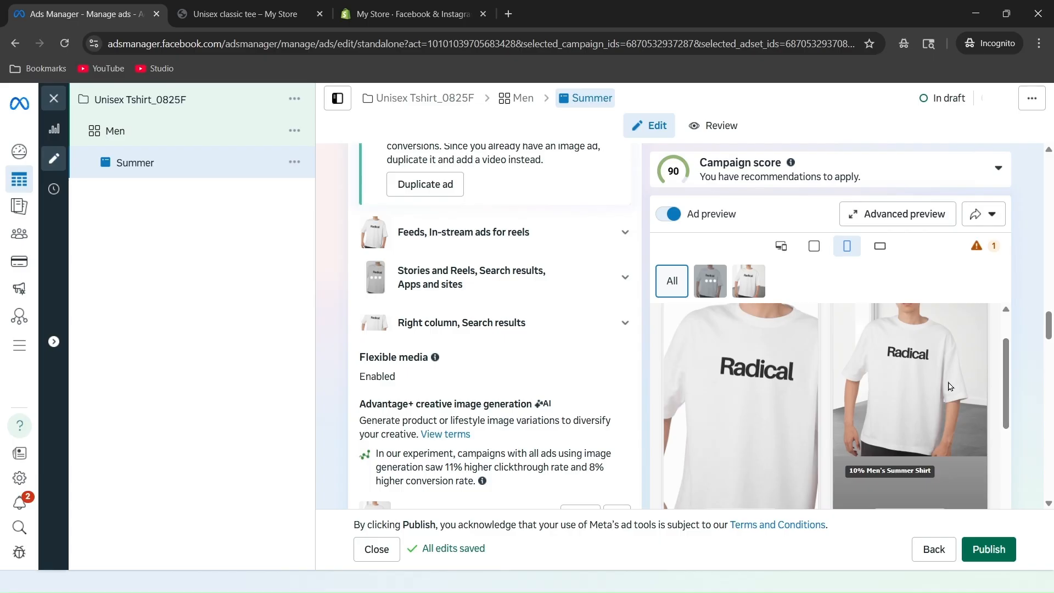
scroll(1007, 392, up, 1)
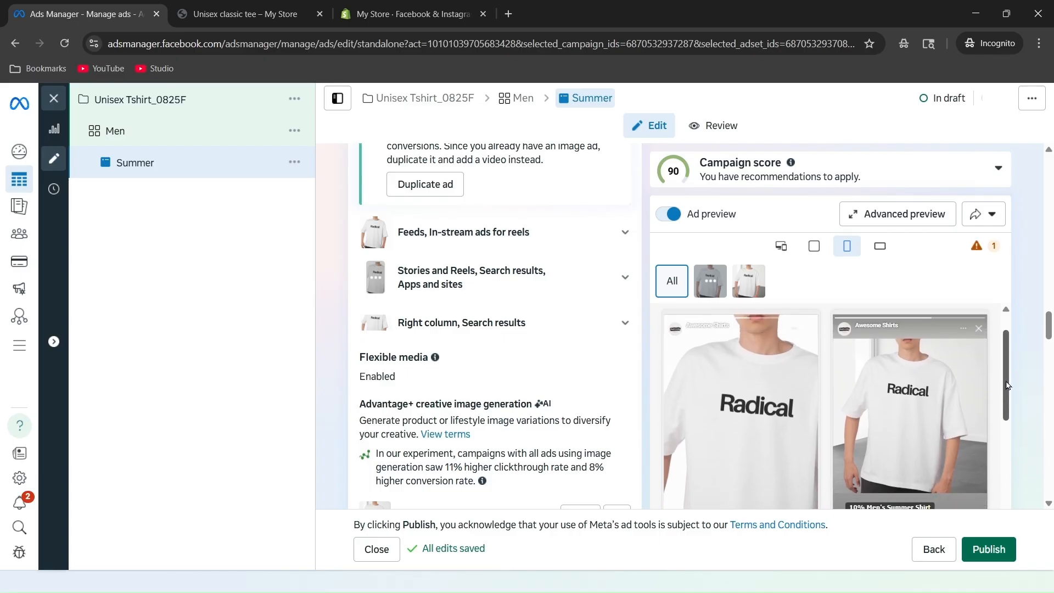
scroll(1012, 395, down, 2)
scroll(1014, 397, up, 2)
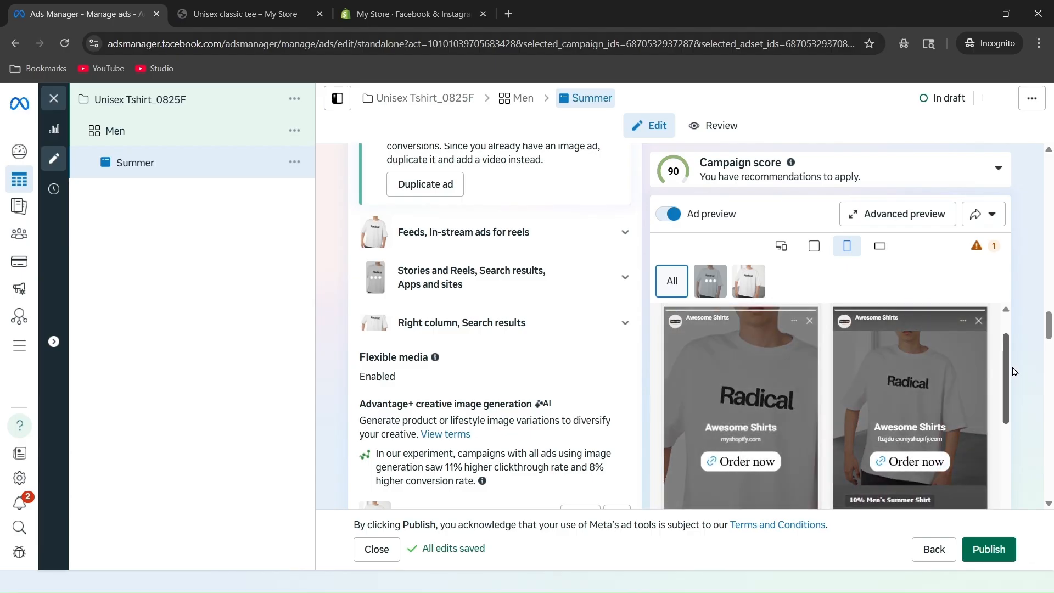
scroll(1014, 371, down, 1)
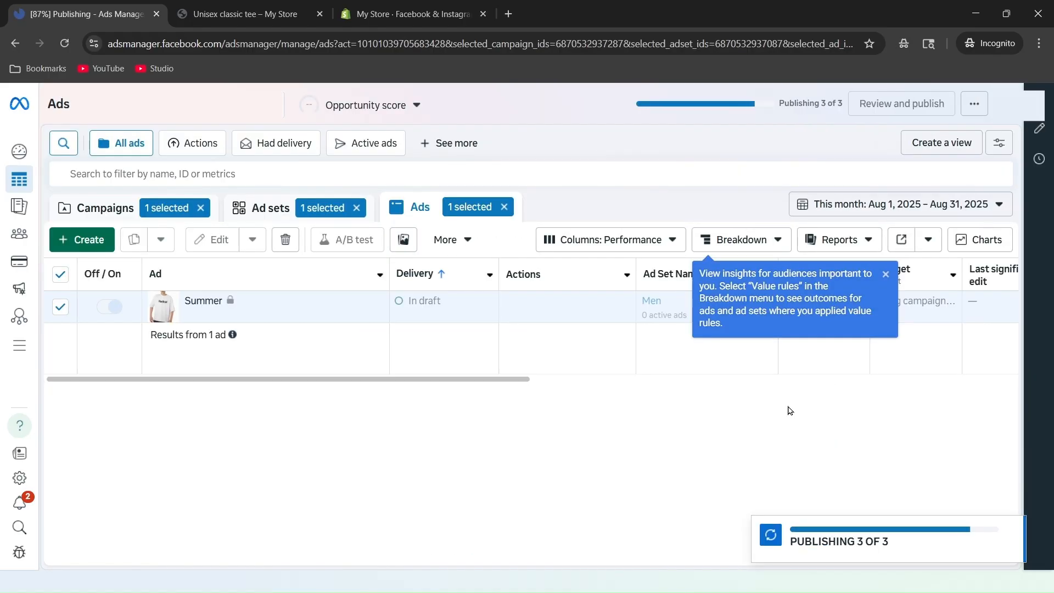
click(884, 280)
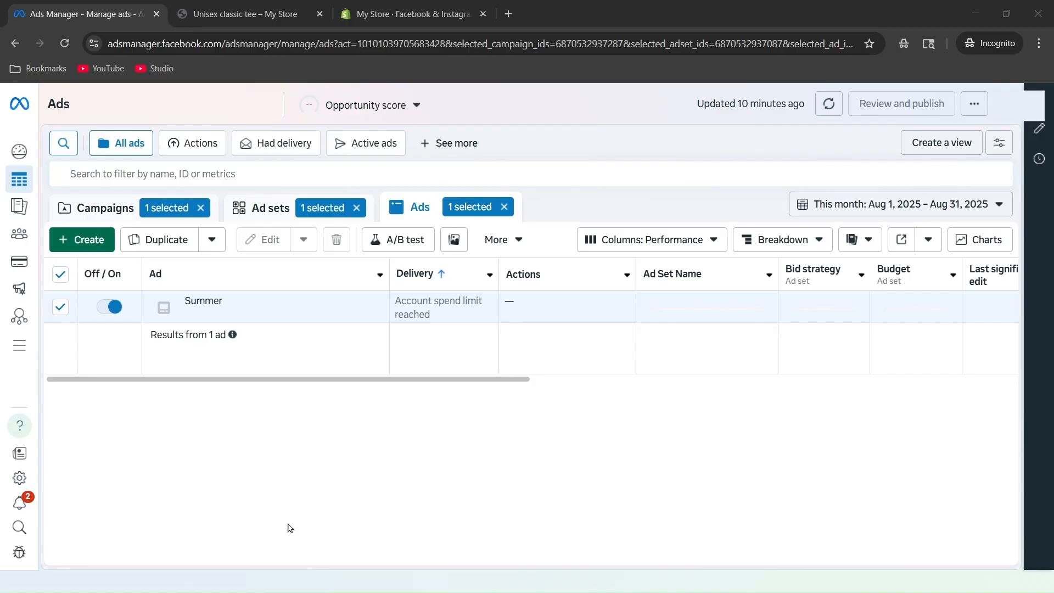
click(60, 307)
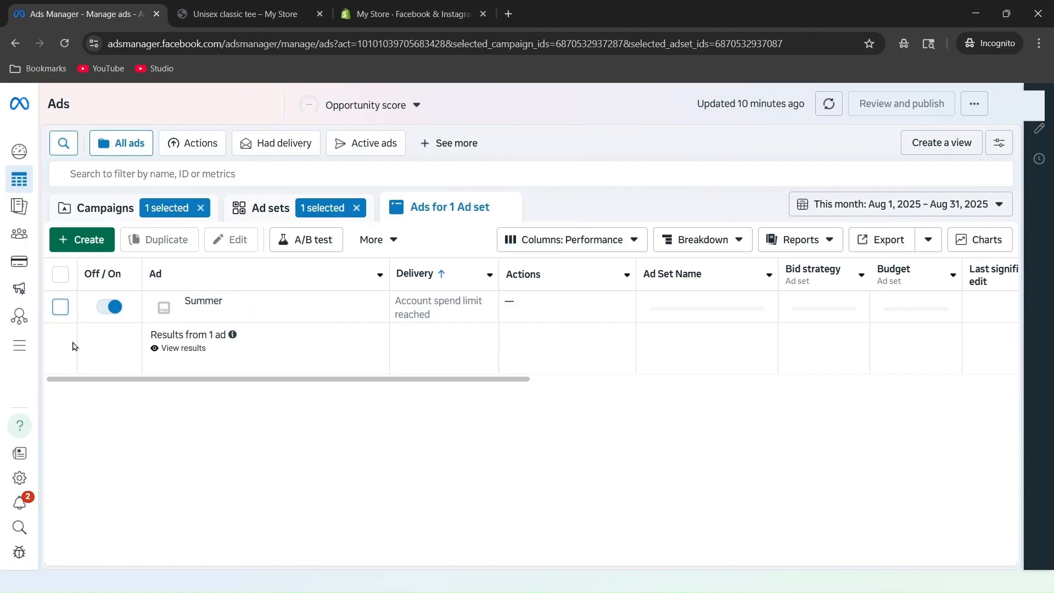
click(60, 307)
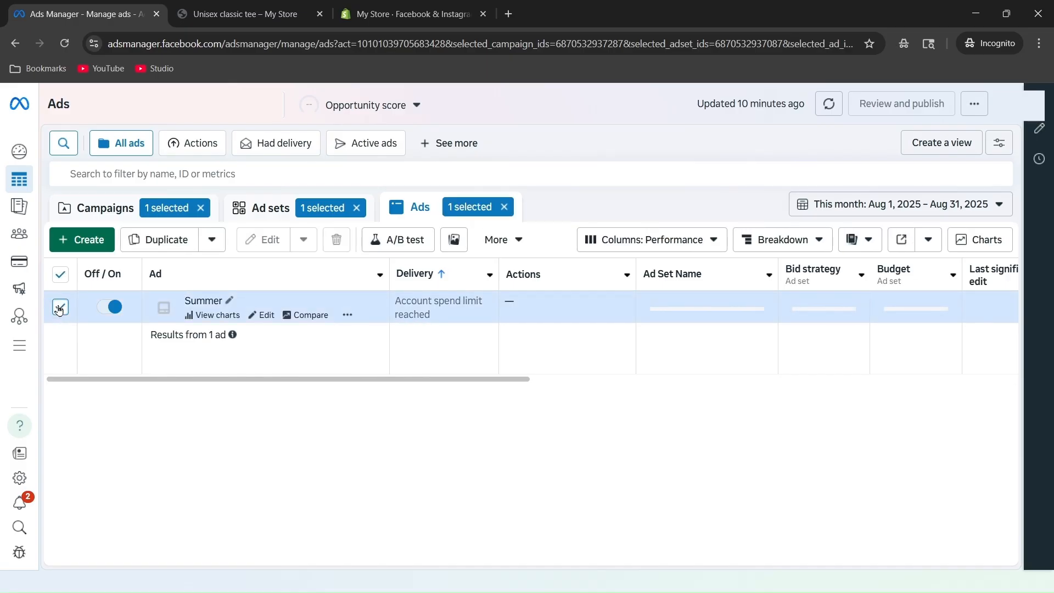
click(163, 240)
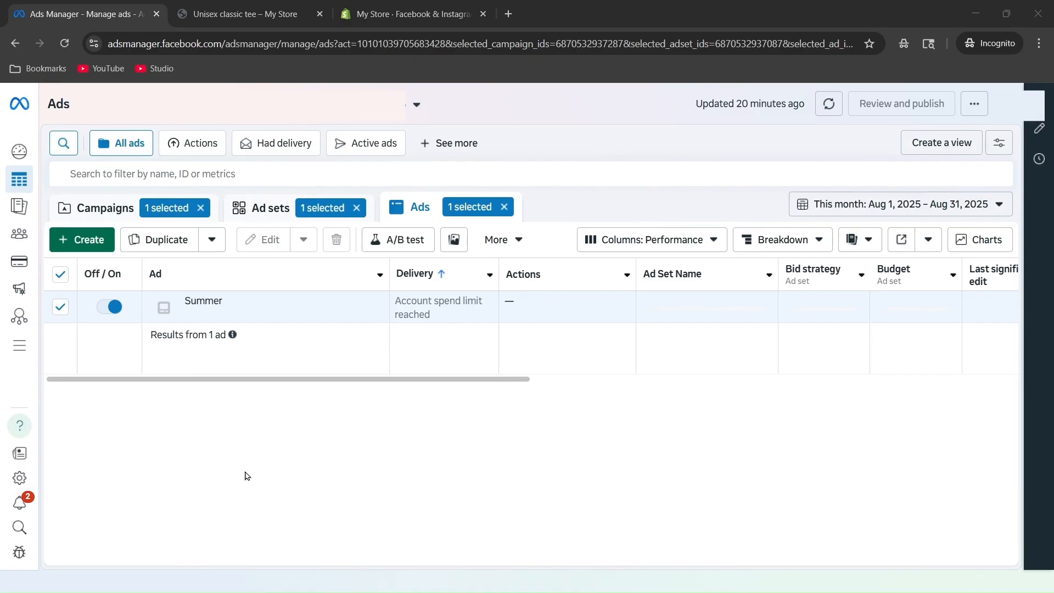
Step: Open Ads Reporting and look over the breakdowns available for the pivot table
mouse_move(25, 295)
click(35, 206)
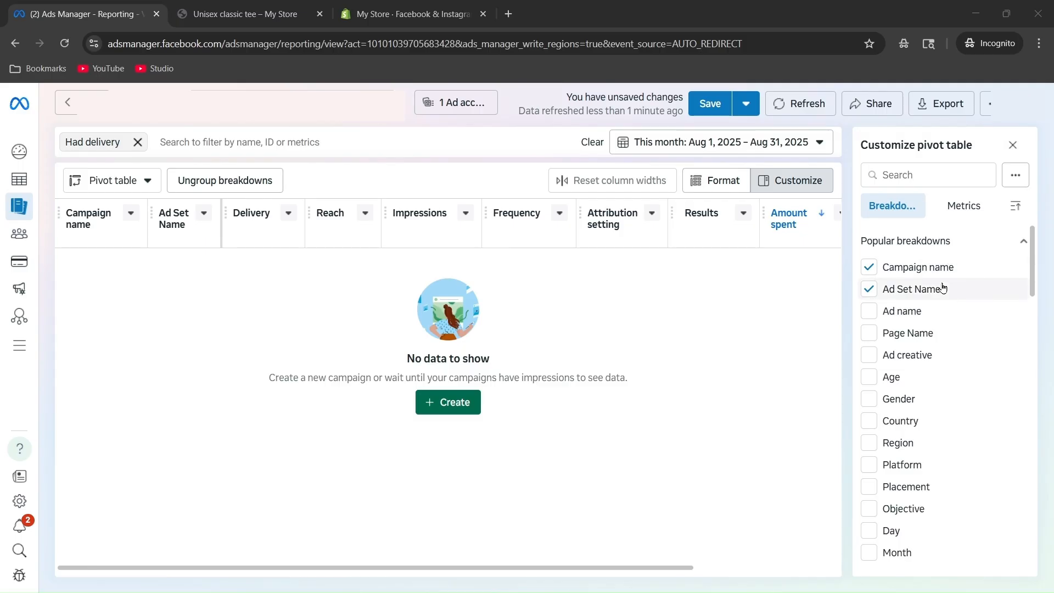
scroll(940, 288, down, 3)
scroll(936, 294, down, 3)
scroll(941, 299, down, 6)
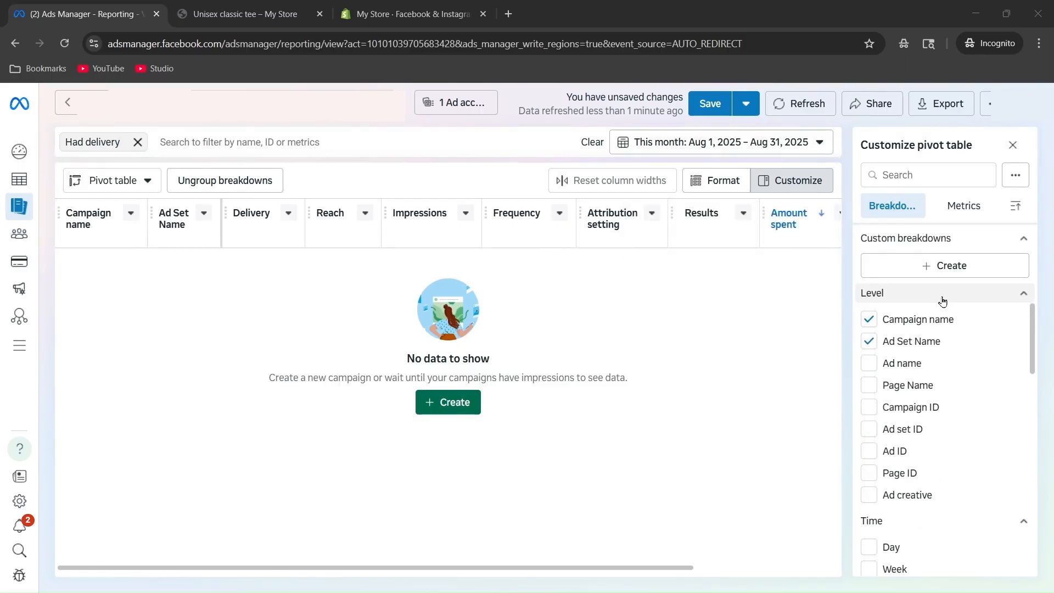
scroll(945, 301, down, 2)
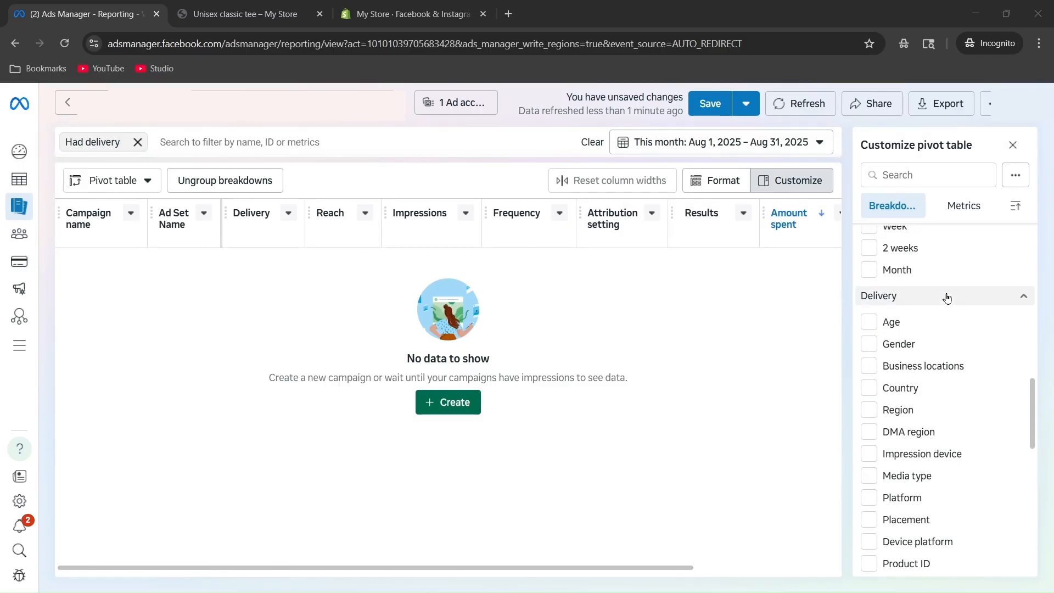
Step: Add the Link clicks, CPC (cost per link click) and CPM (cost per 1,000 impressions) metrics to the pivot table
click(959, 213)
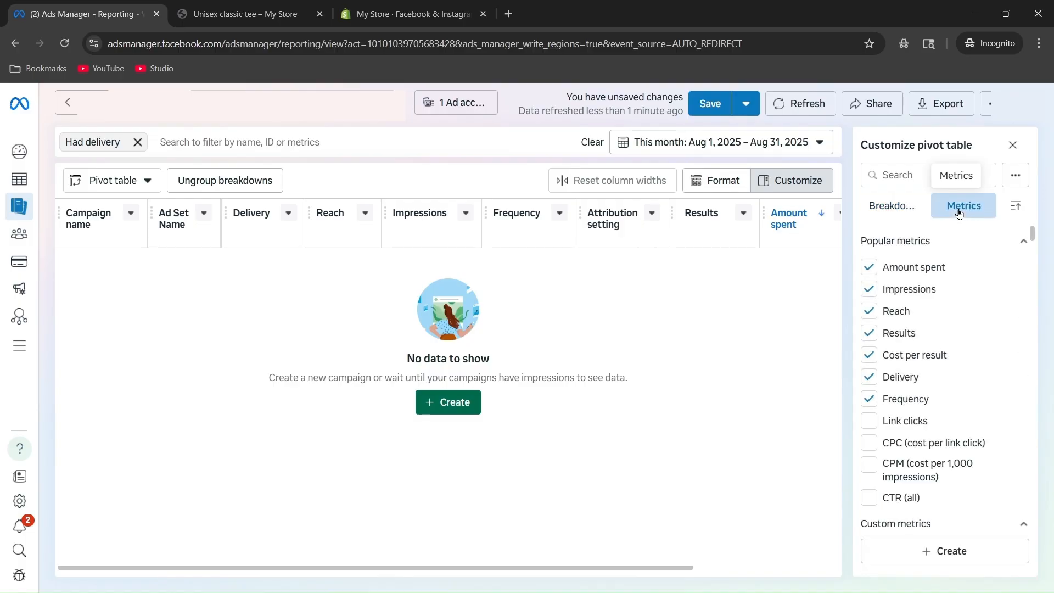
scroll(961, 283, down, 1)
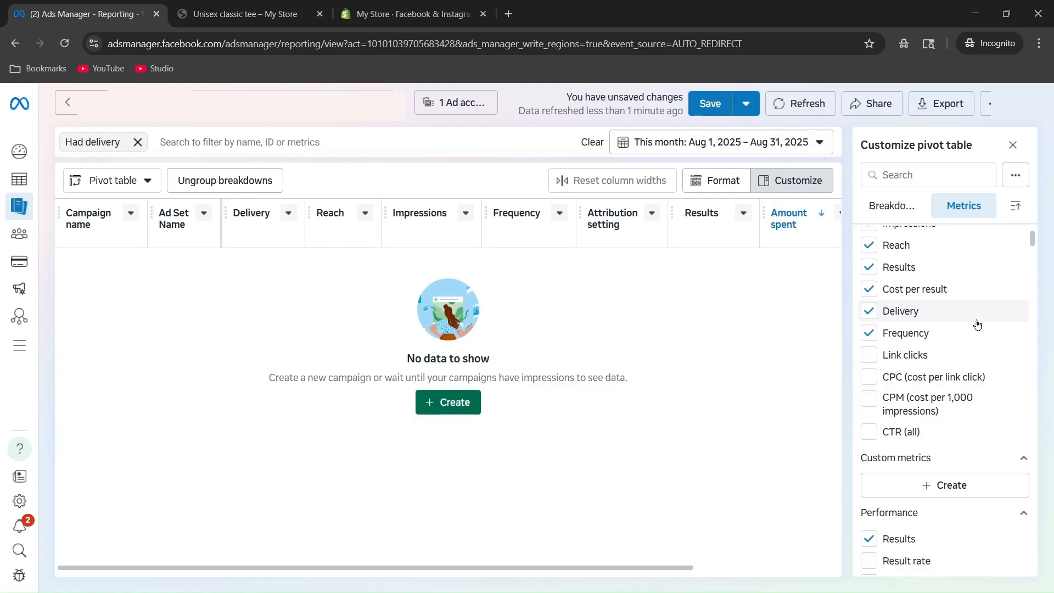
click(892, 376)
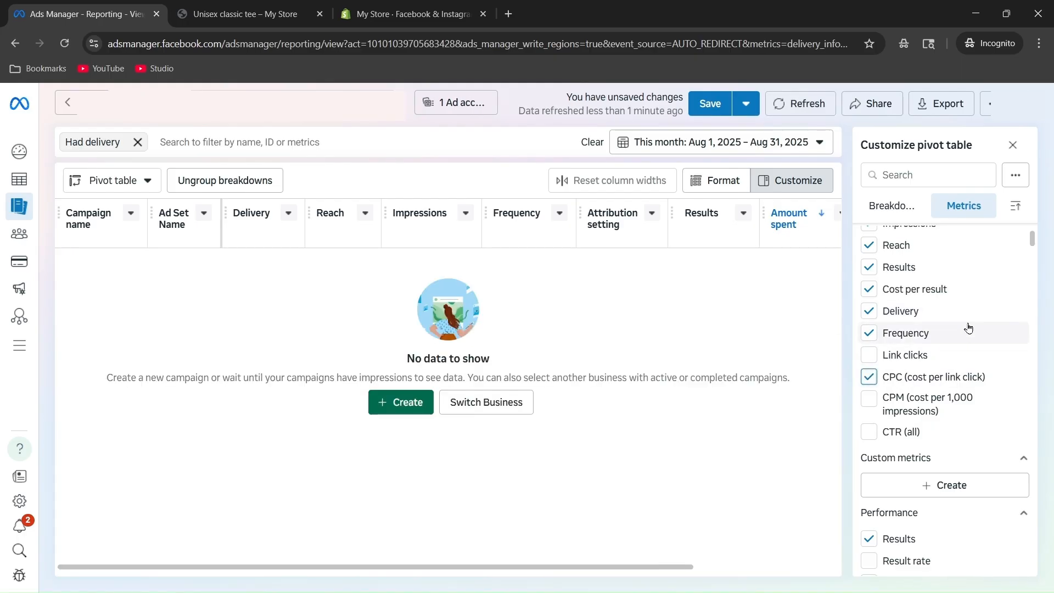
click(924, 356)
click(876, 402)
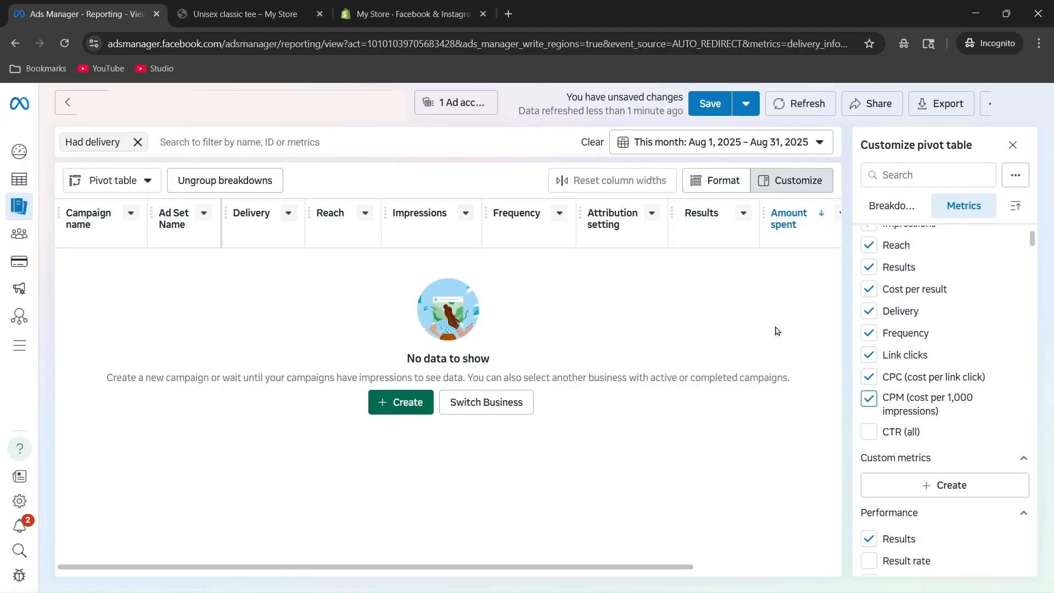